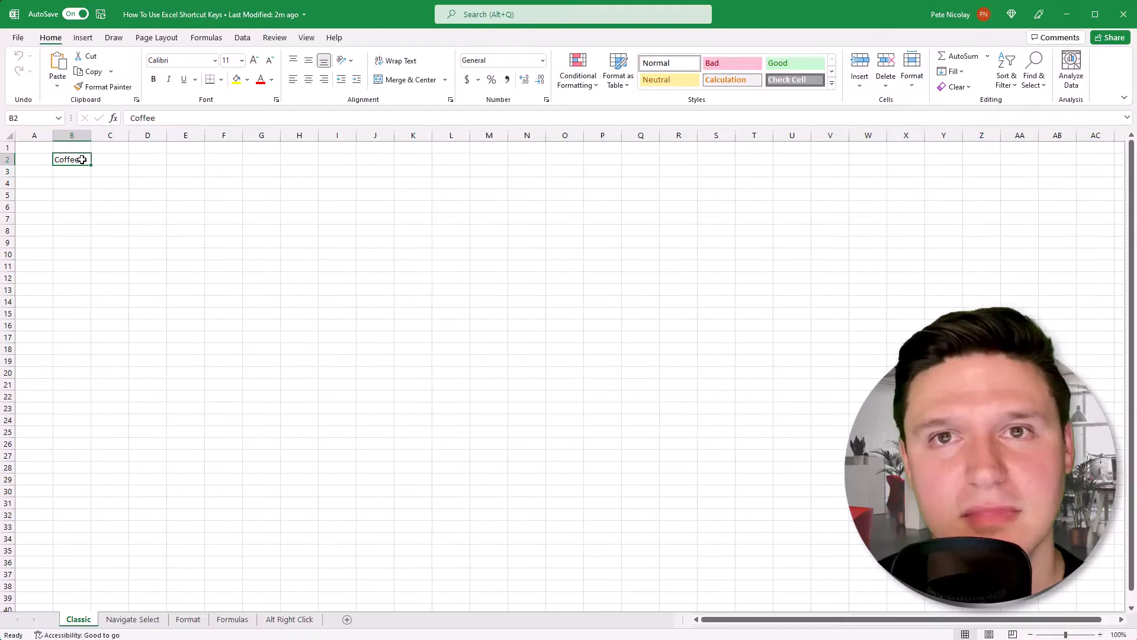
Copy the Coffee entry from B2 into B4.
key(ctrl+c)
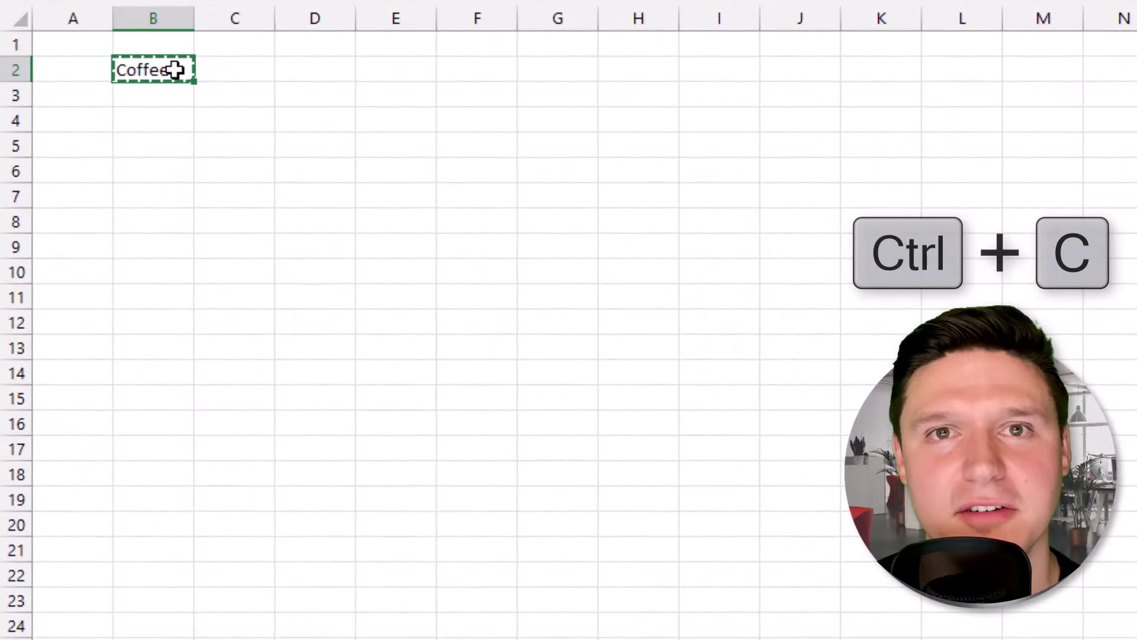
key(Down)
key(Down)
key(ctrl+v)
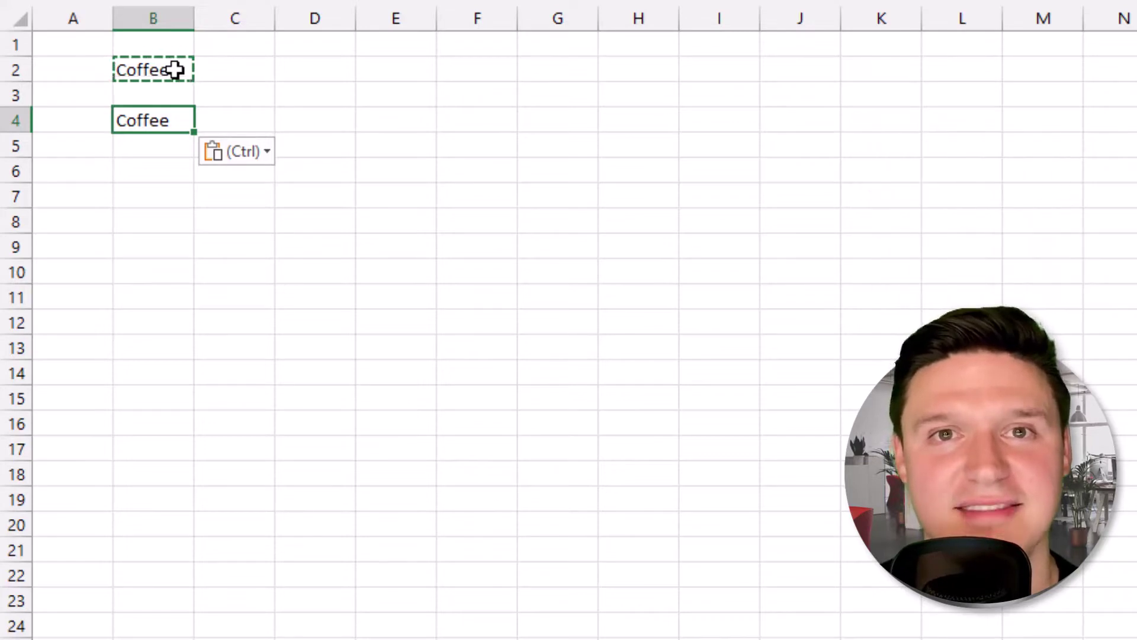
Move the B4 Coffee copy over to D4 and bring up the print preview.
key(ctrl+x)
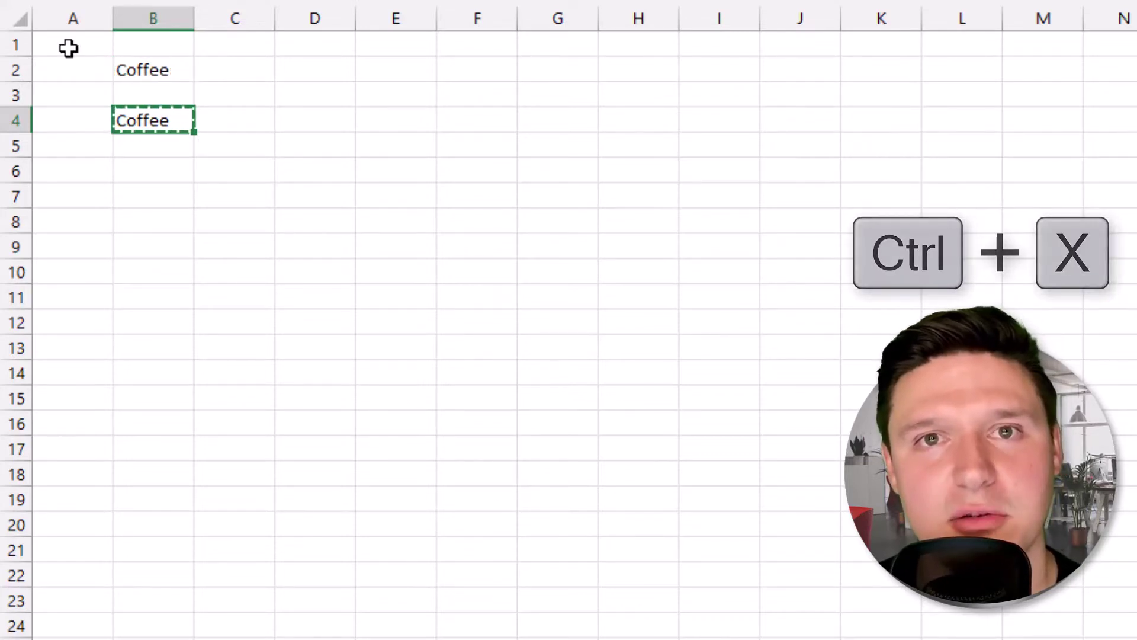
key(Right)
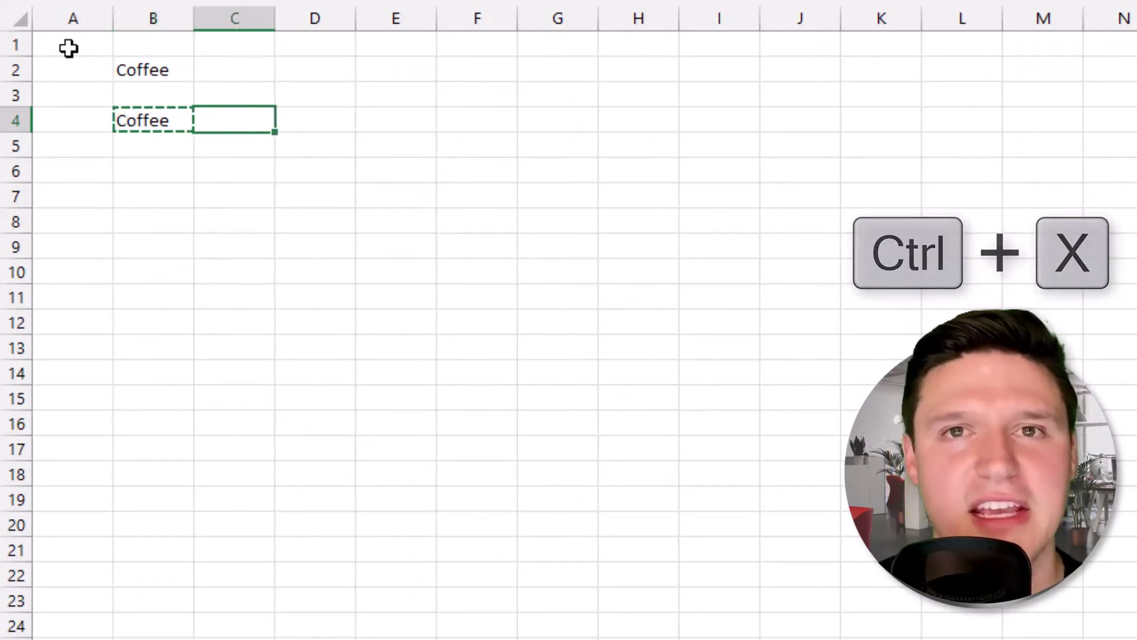
key(Right)
key(ctrl+v)
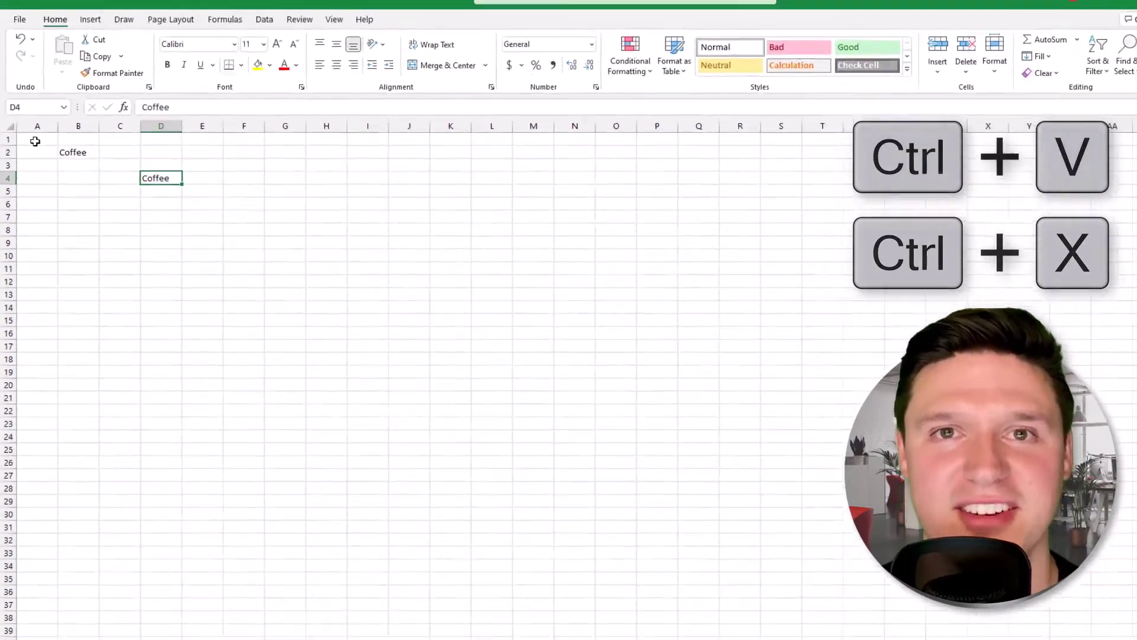
key(ctrl+p)
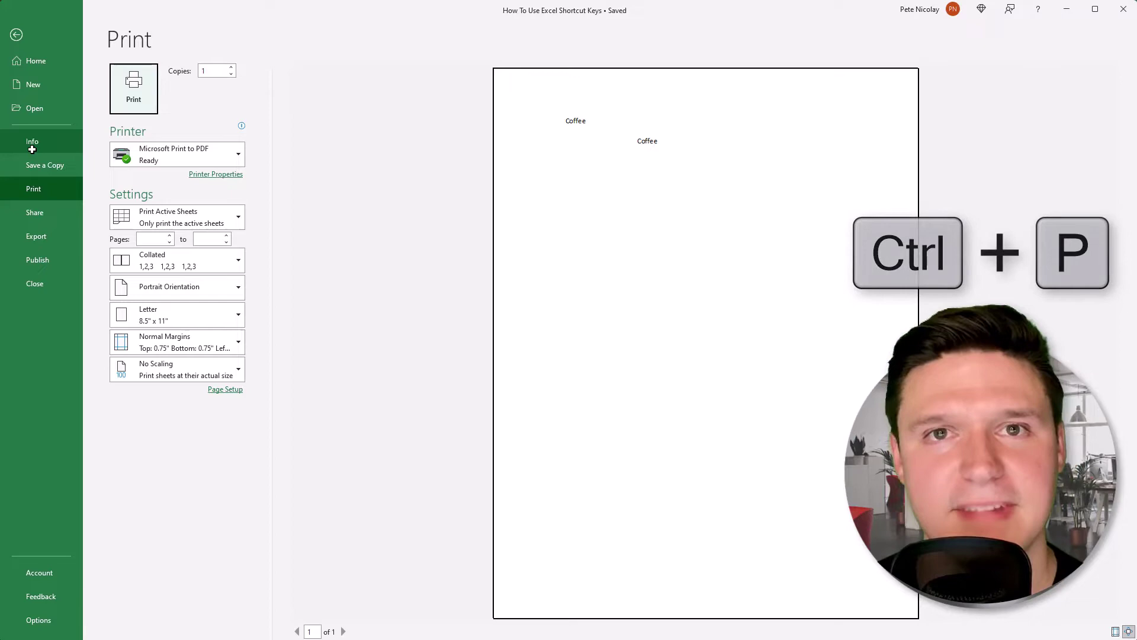
Leave the print preview, enter 'mistake' in D6, then undo it.
key(Escape)
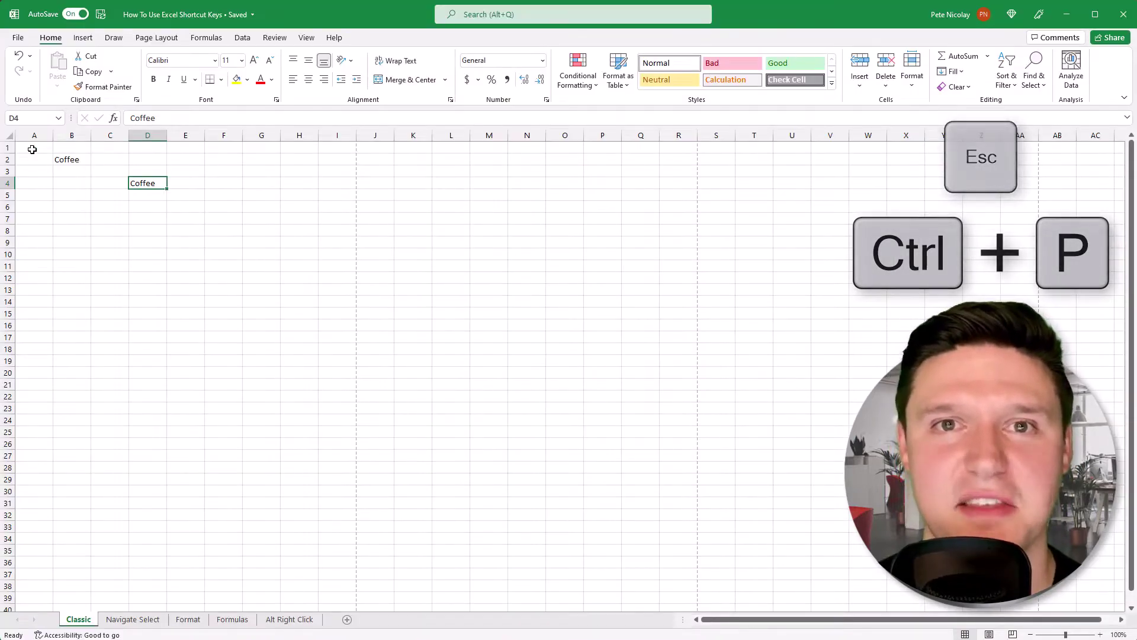
key(Down)
key(Down)
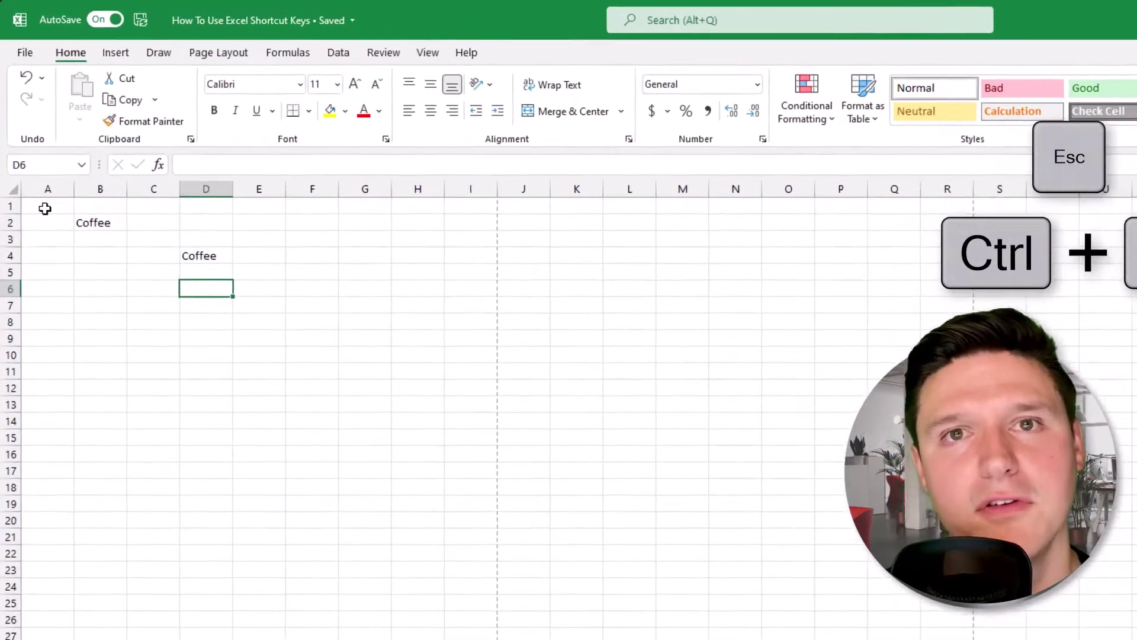
text(mistake)
key(Return)
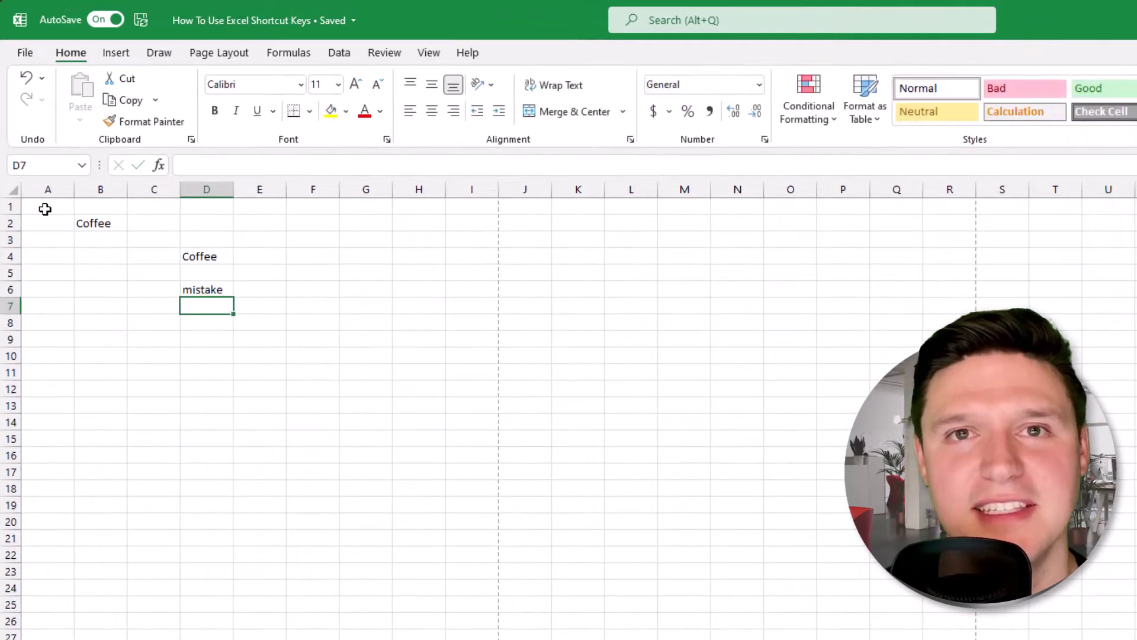
key(ctrl+z)
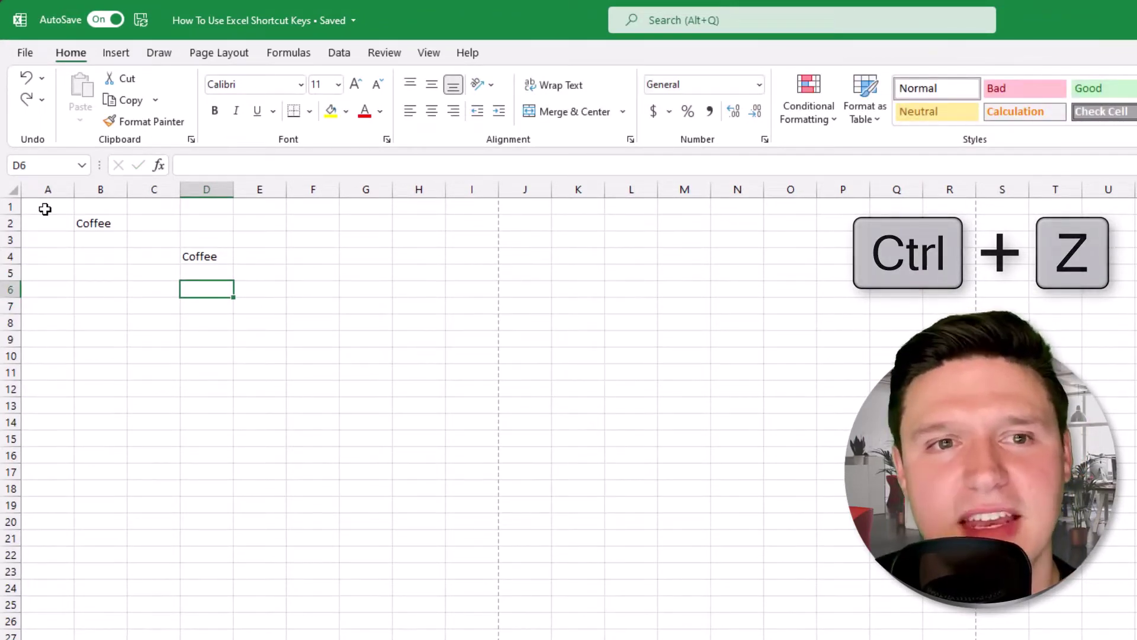
Fill D6 with green and repeat the green fill on D8.
click(346, 111)
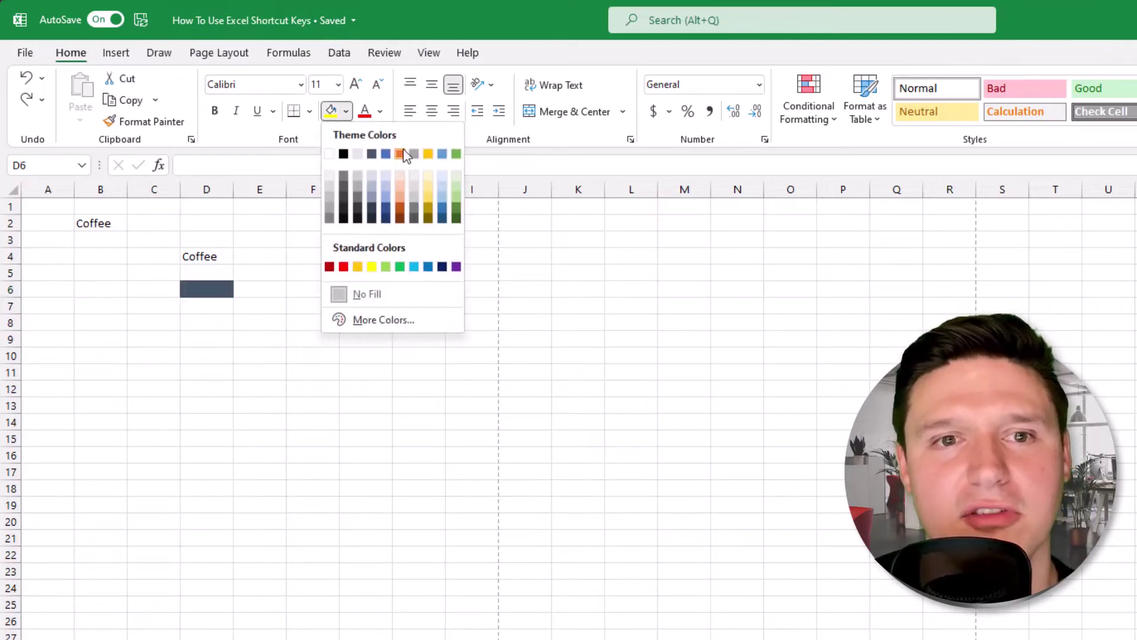
click(457, 154)
key(Down)
key(Down)
key(ctrl+y)
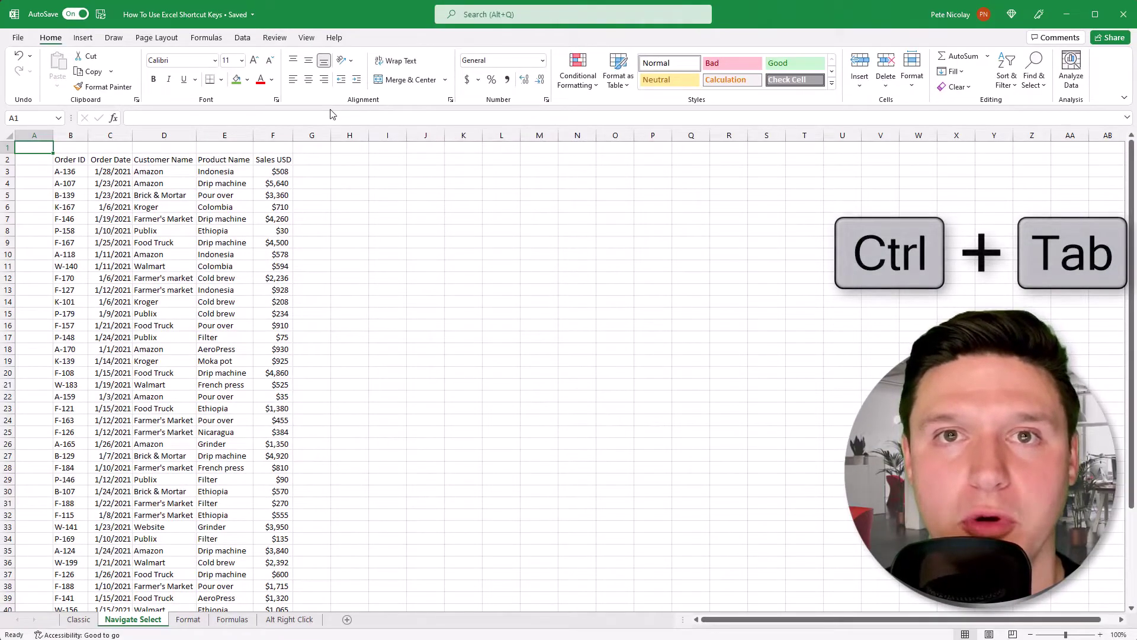
key(ctrl+Tab)
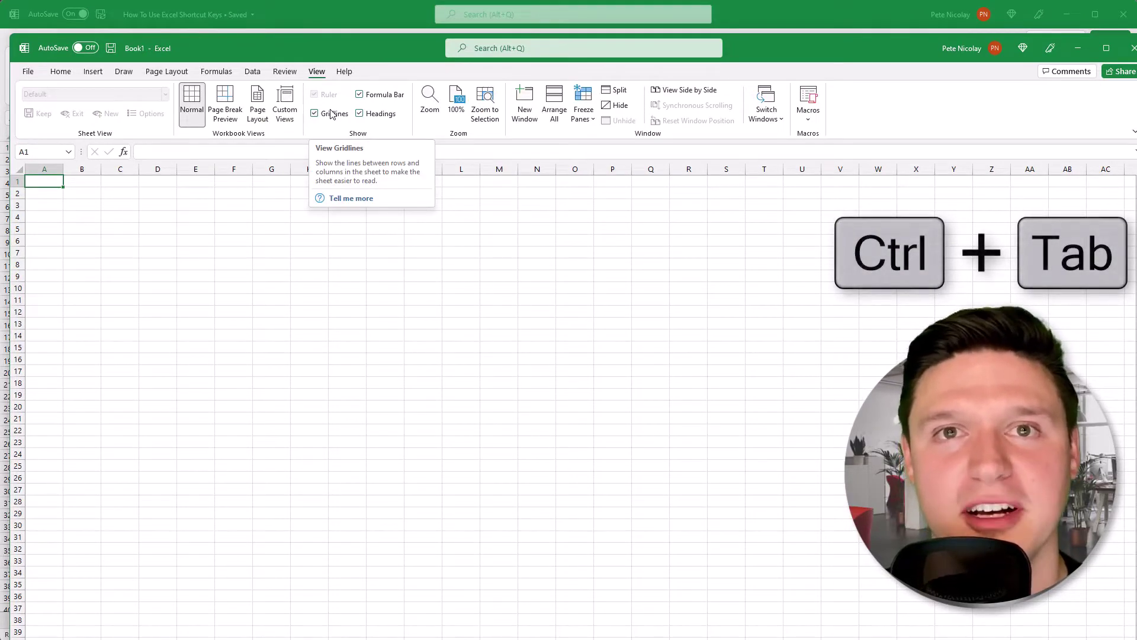
key(ctrl+shift+Tab)
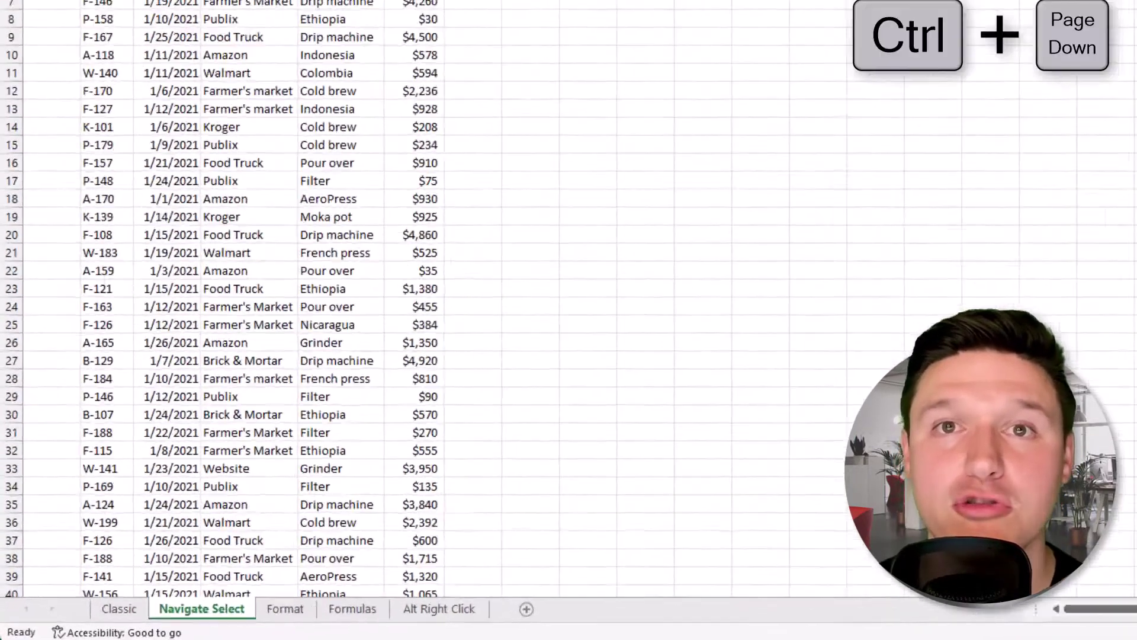
key(ctrl+Page_Down)
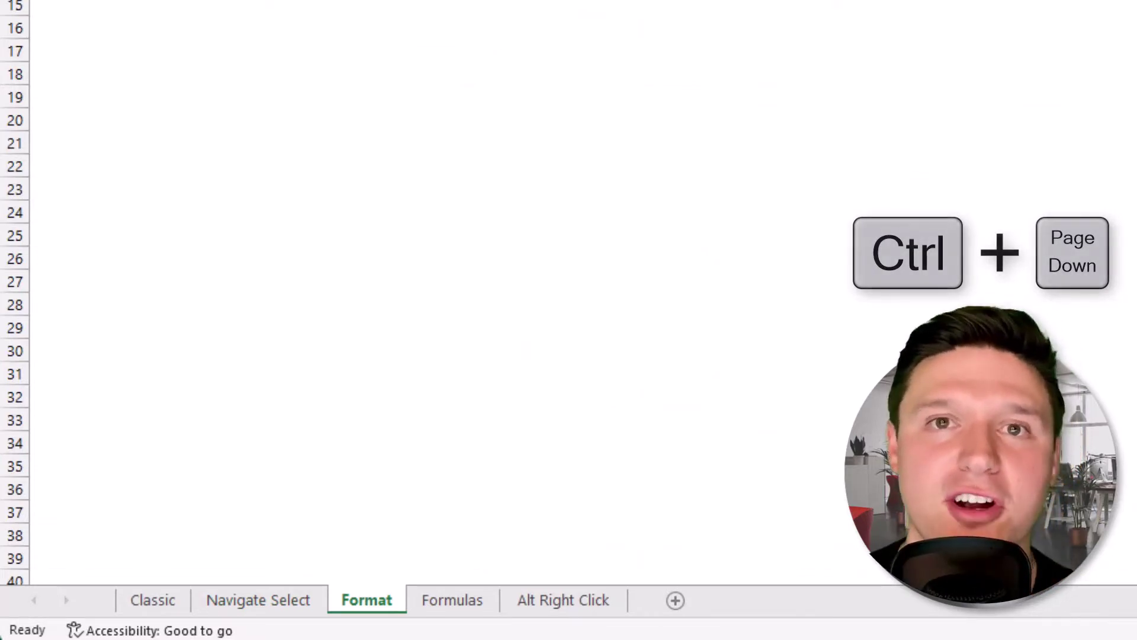
key(ctrl+Page_Down)
key(ctrl+Page_Up)
key(ctrl+Page_Up)
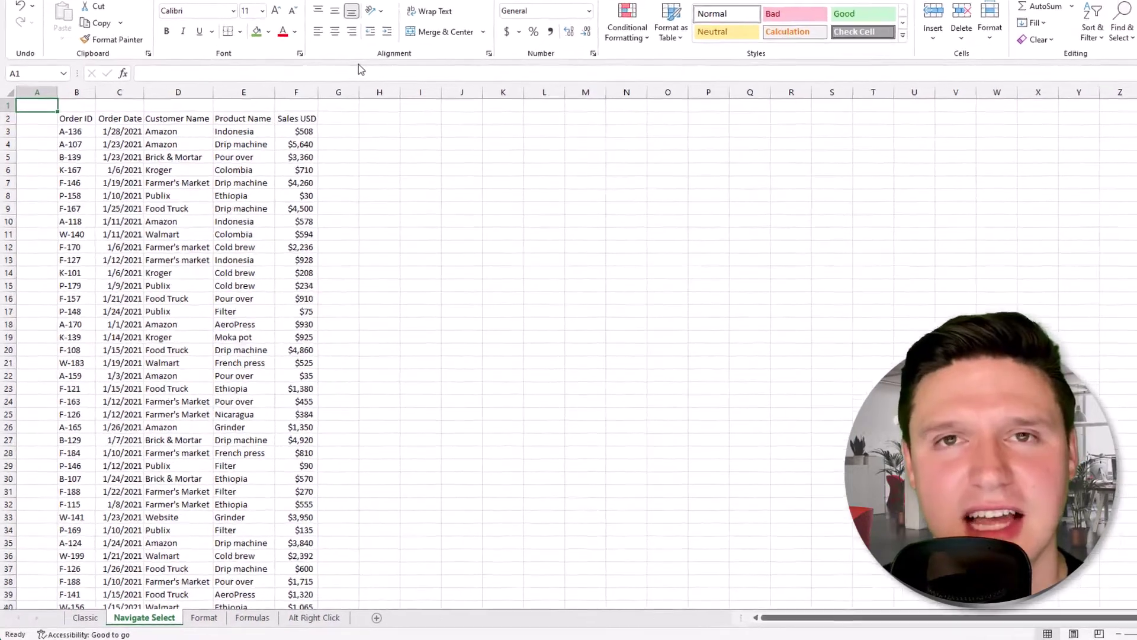
key(ctrl+End)
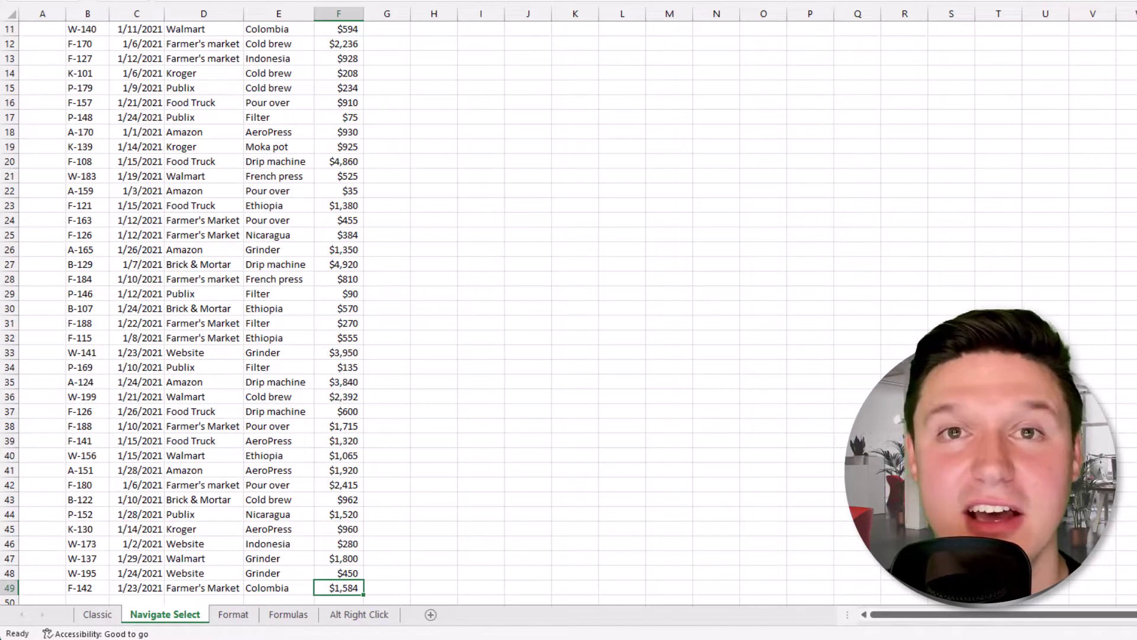
key(ctrl+Home)
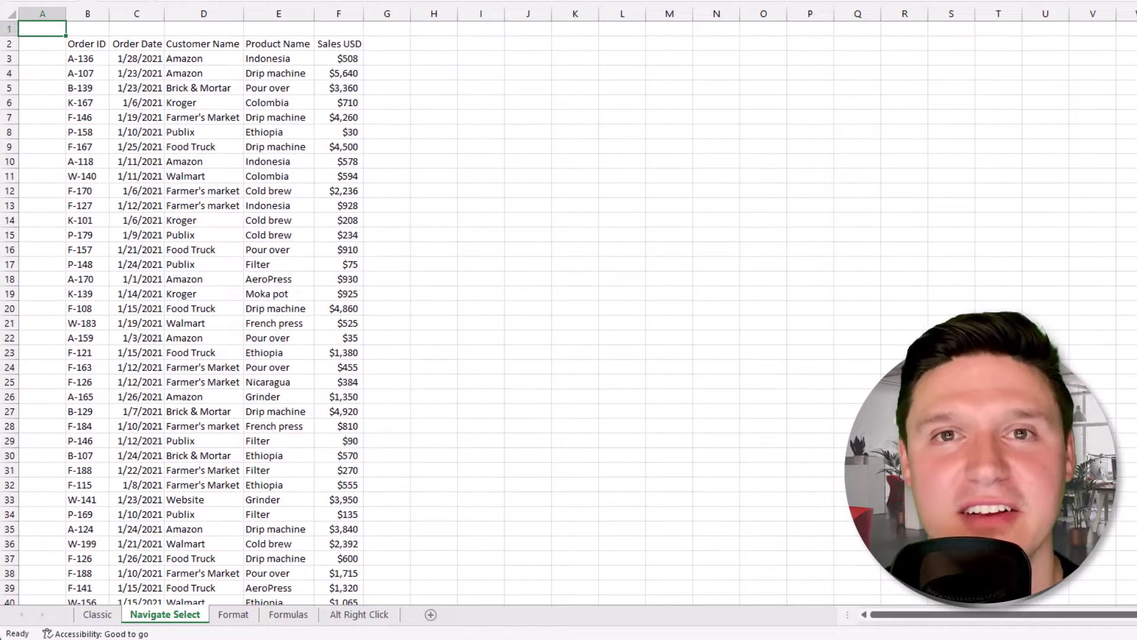
click(87, 43)
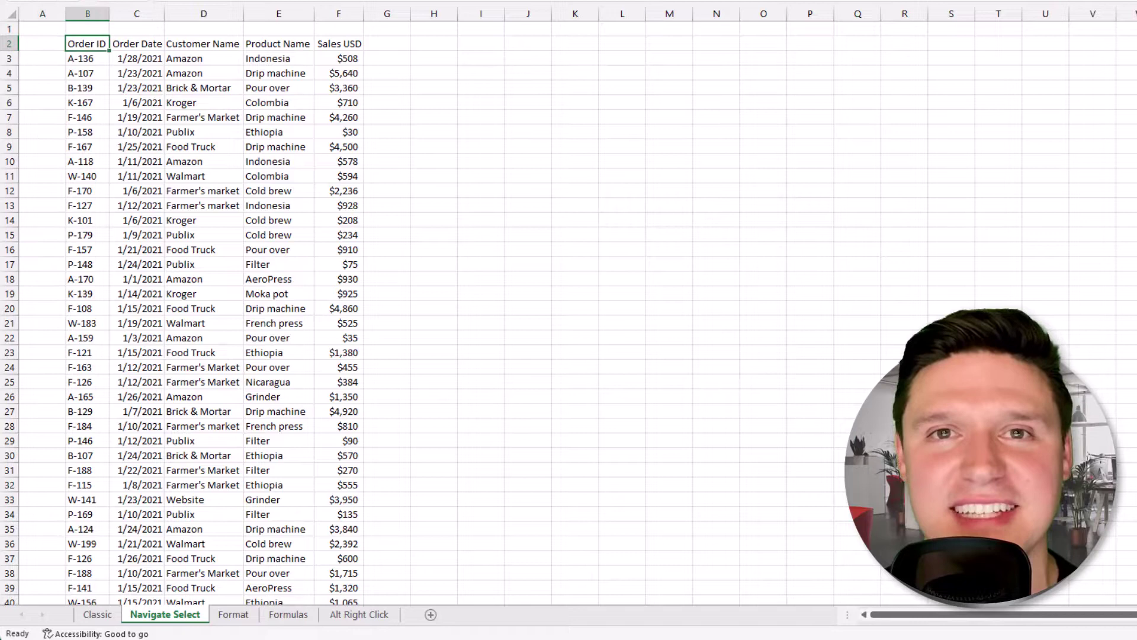
key(ctrl+Right)
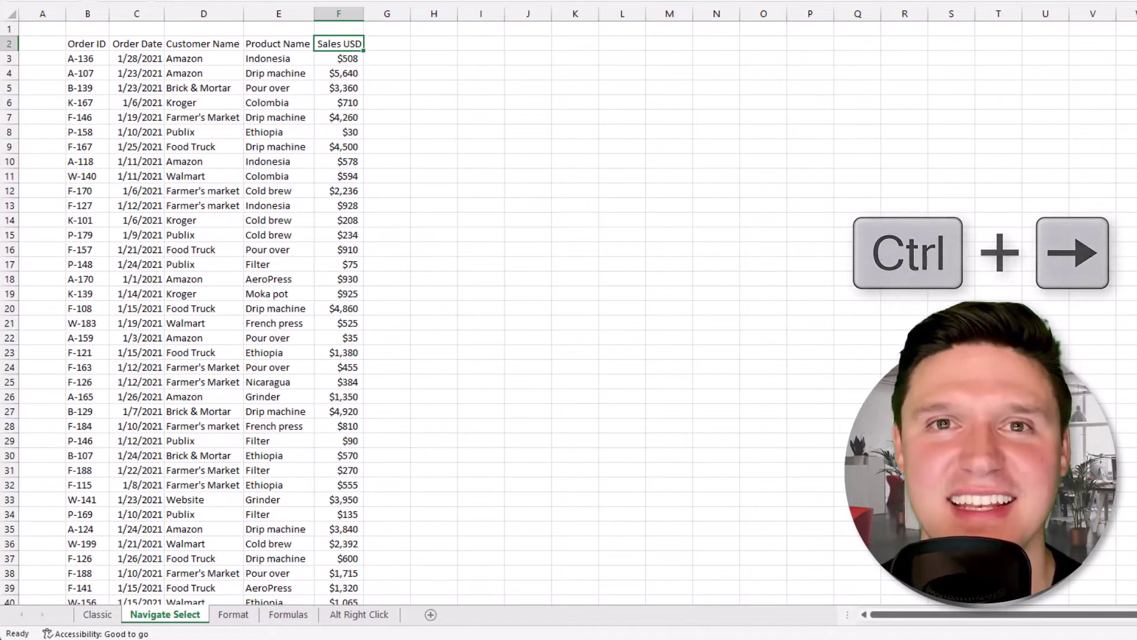
key(ctrl+Down)
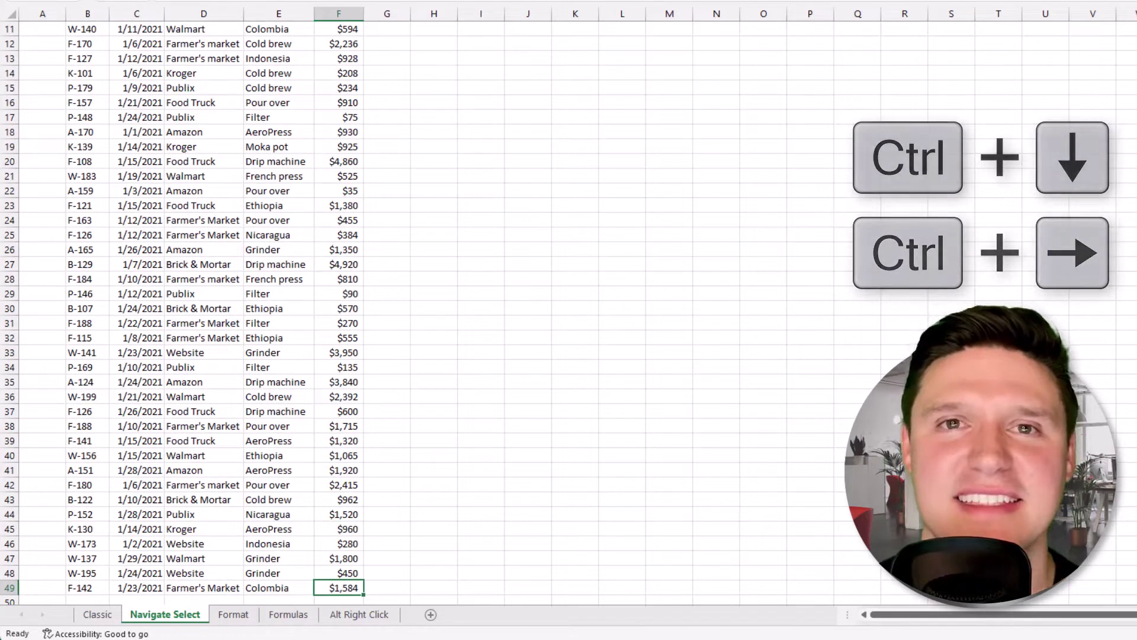
key(ctrl+Left)
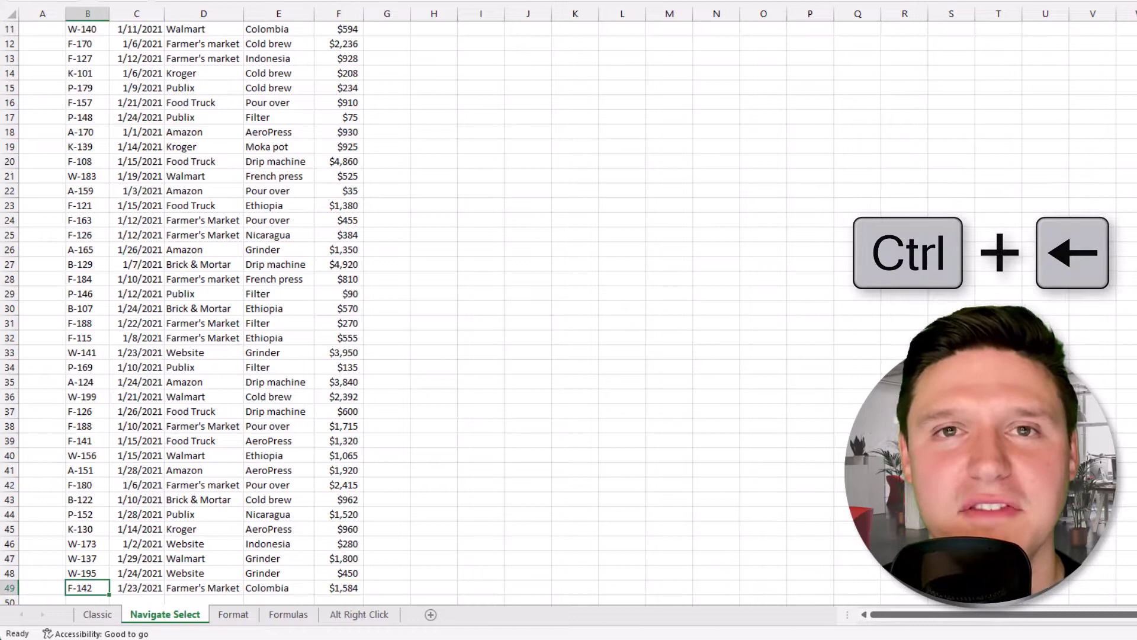
key(ctrl+Up)
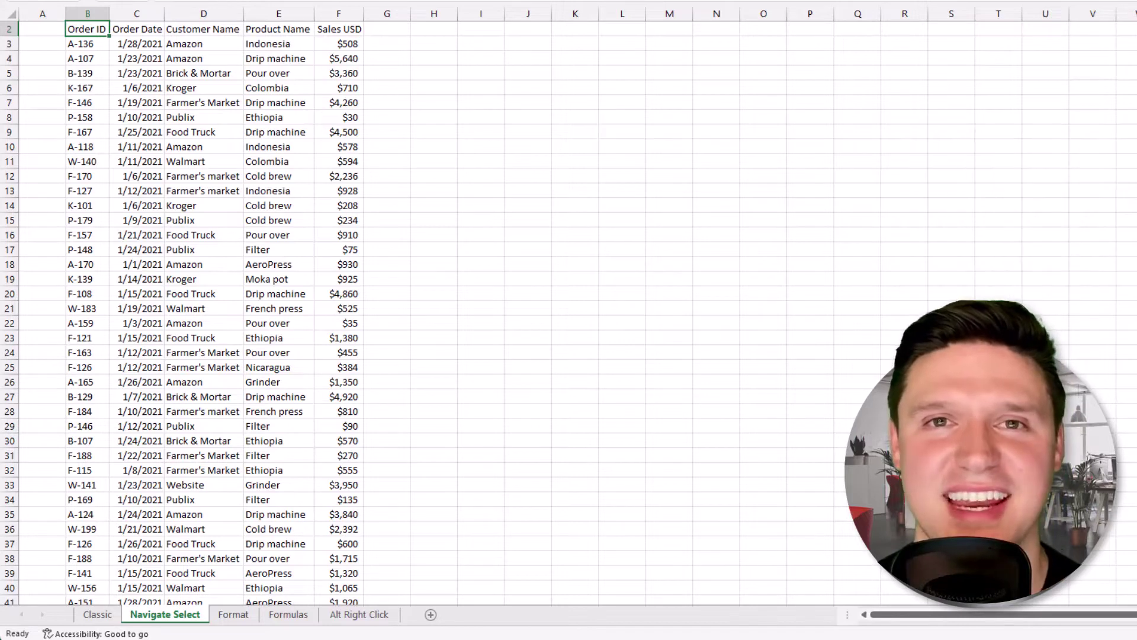
Extend the selection from B2 across all five headers down to row 49, keeping the headers visible.
scroll(390, 139, up, 1)
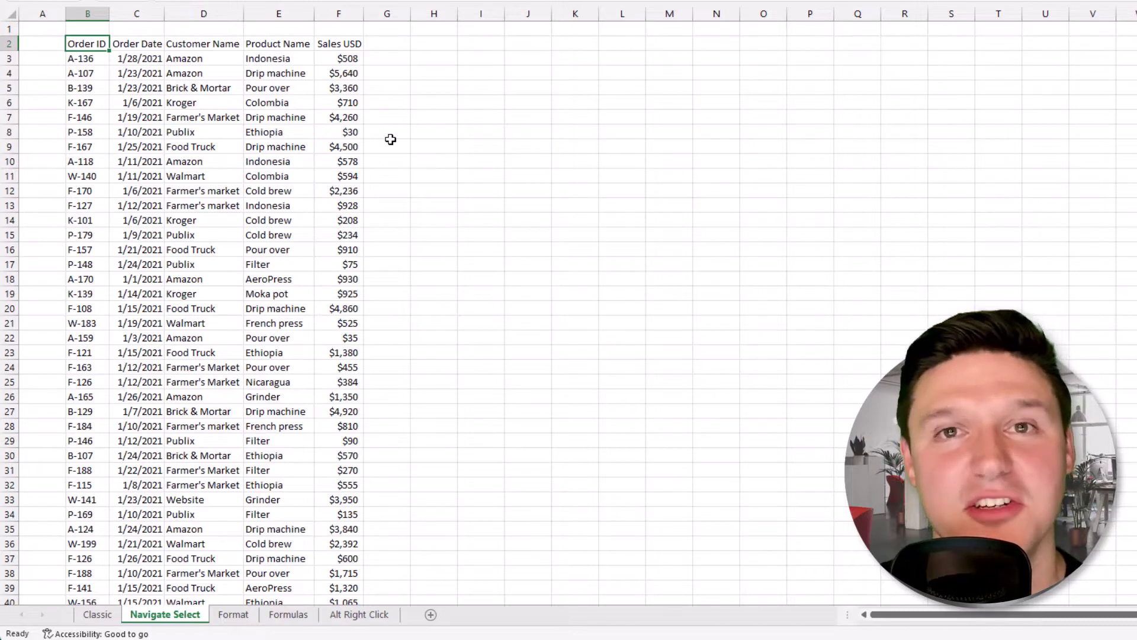
key(shift+Right)
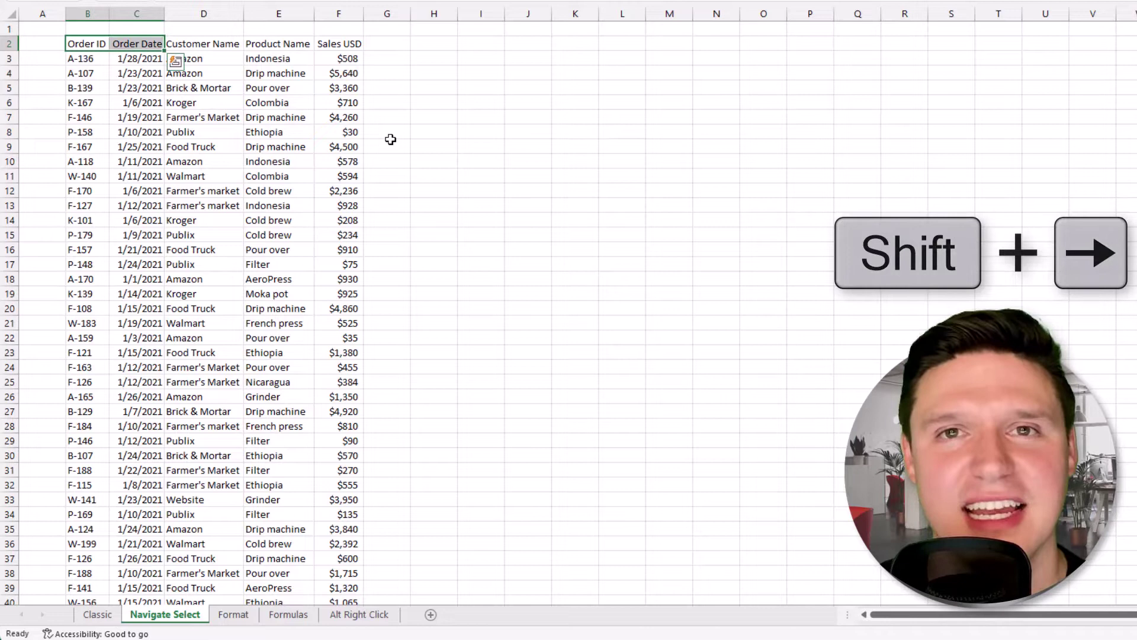
key(shift+Right)
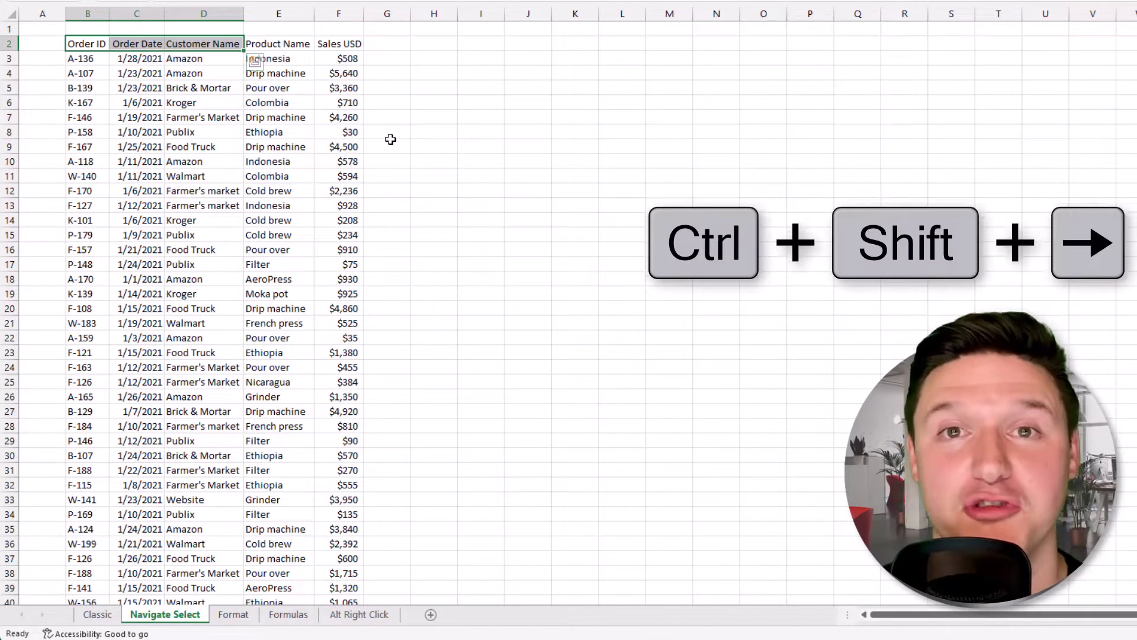
key(ctrl+shift+Right)
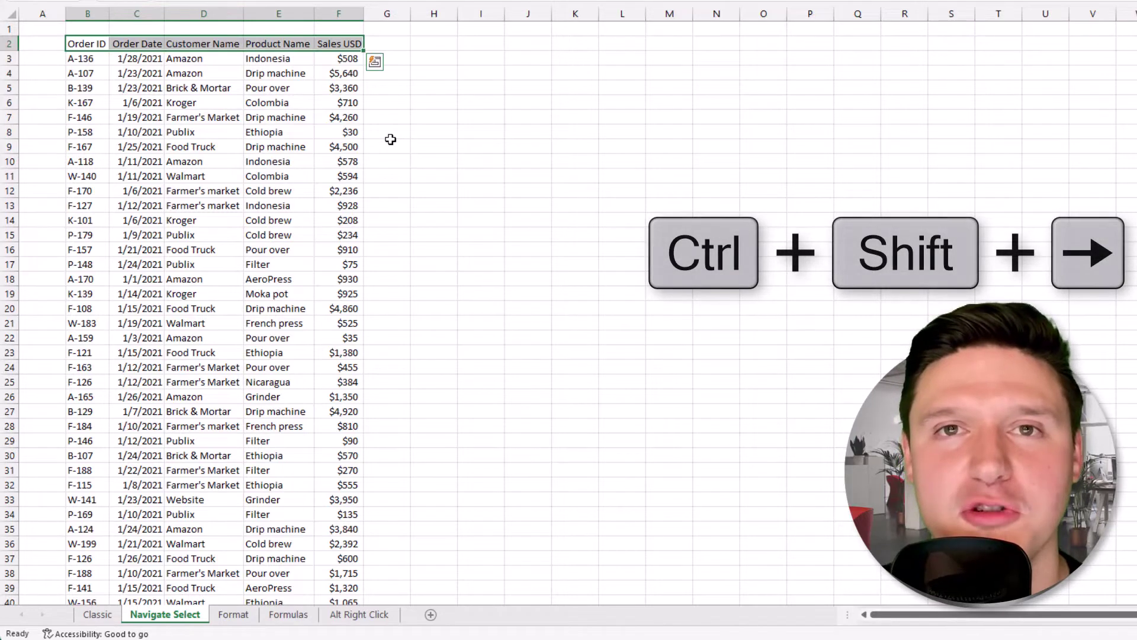
key(ctrl+shift+Down)
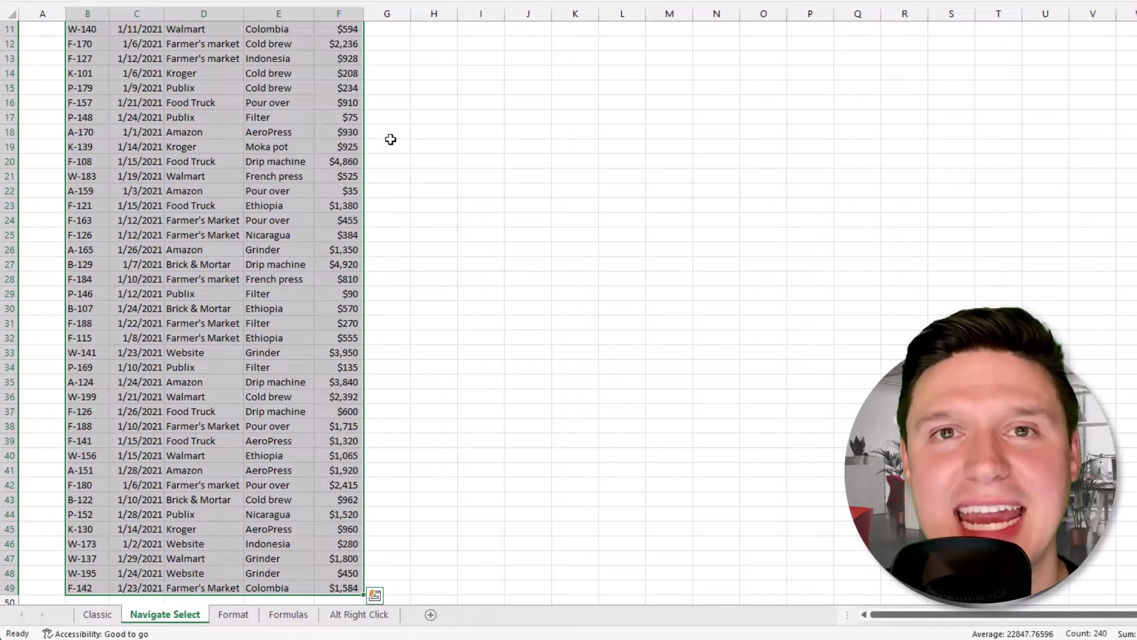
key(ctrl+BackSpace)
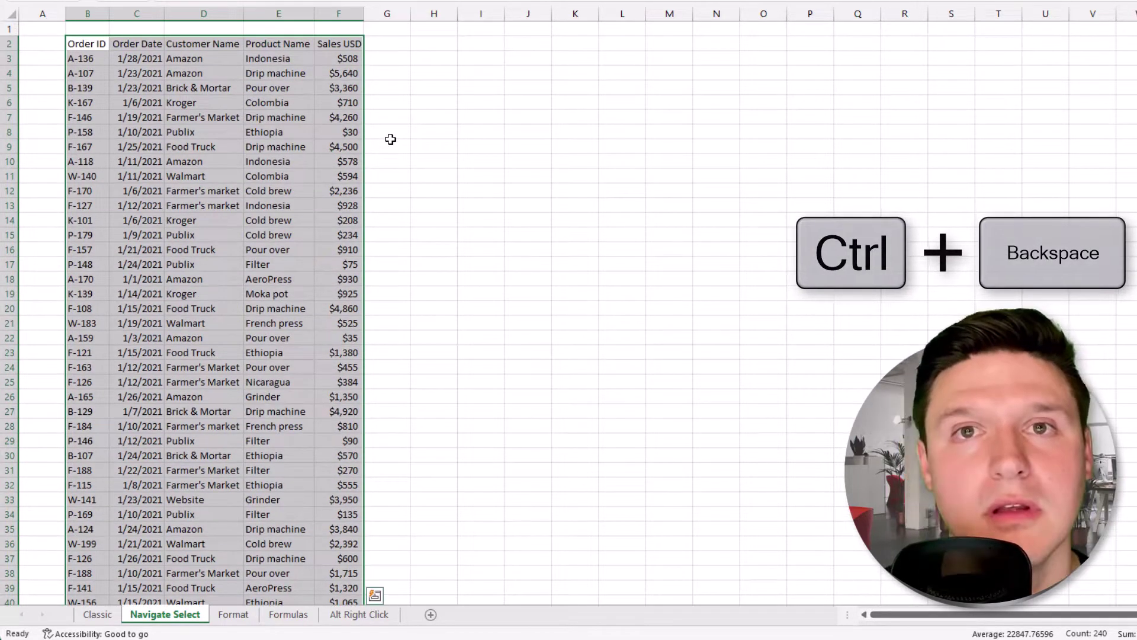
Try column and row selection, shift row 4's cells right from C4, then undo it.
key(Right)
key(ctrl+space)
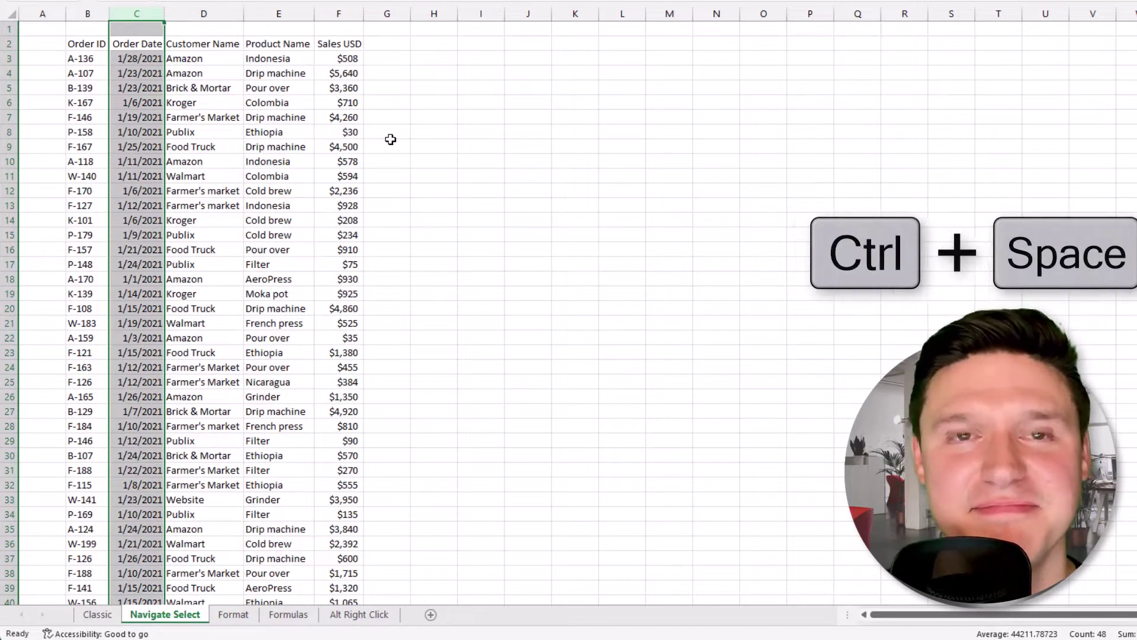
key(Down)
key(shift+space)
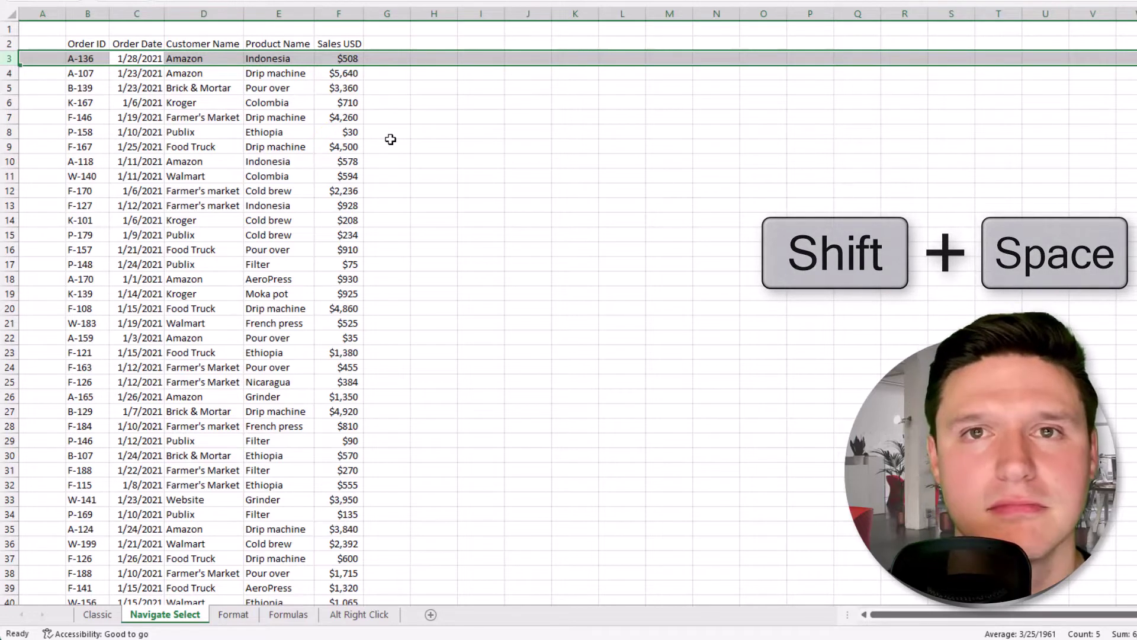
key(Down)
key(ctrl+shift+plus)
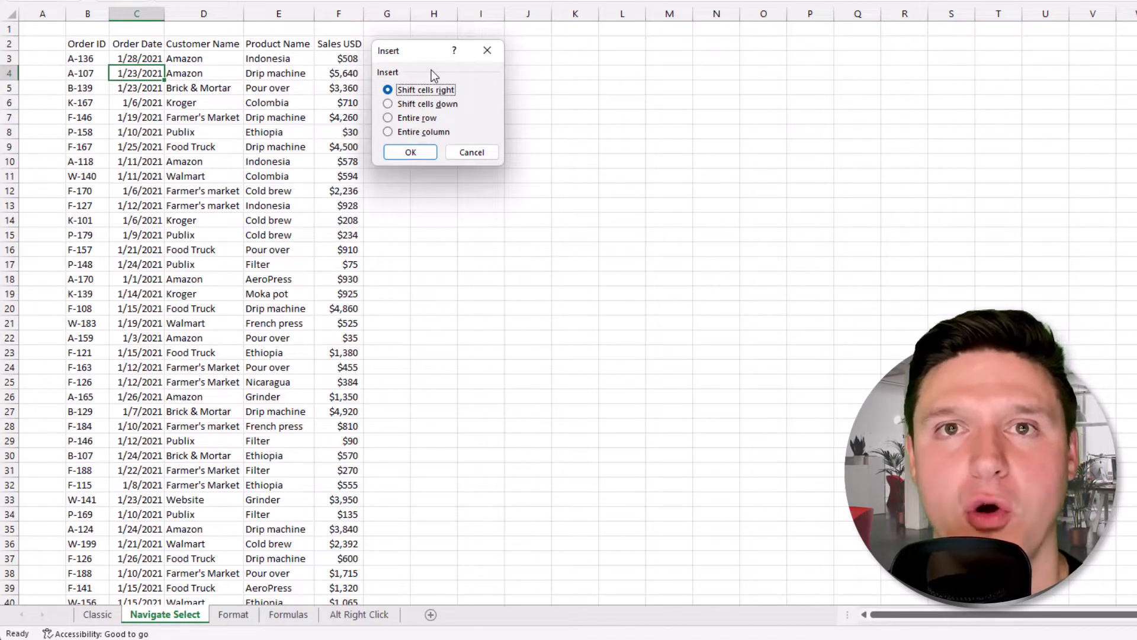
key(Return)
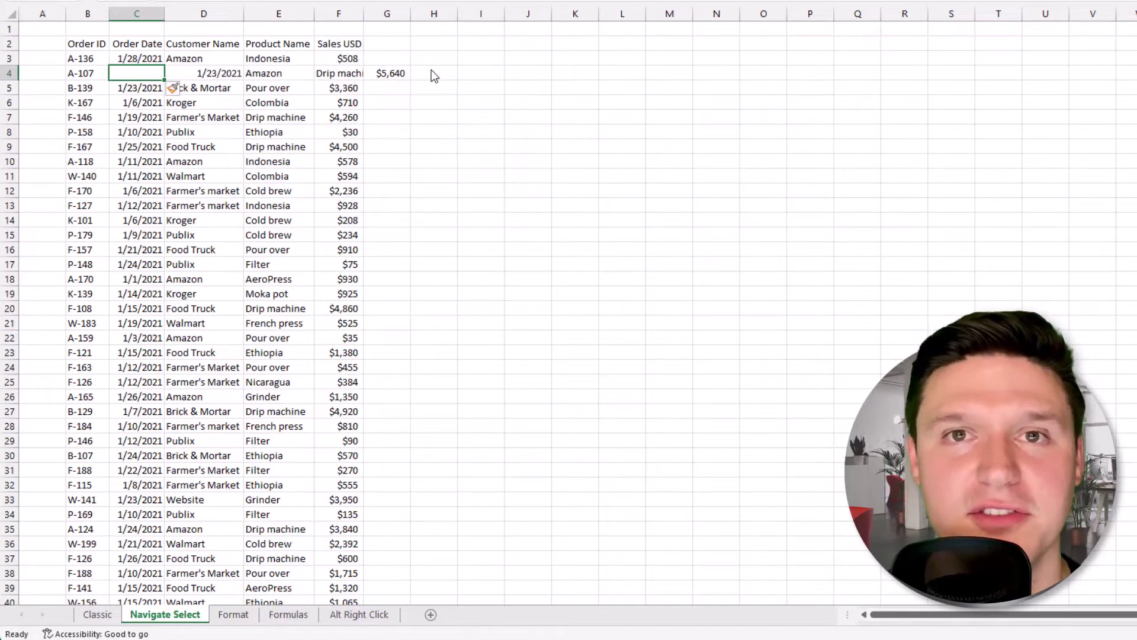
key(ctrl+z)
key(ctrl+shift+plus)
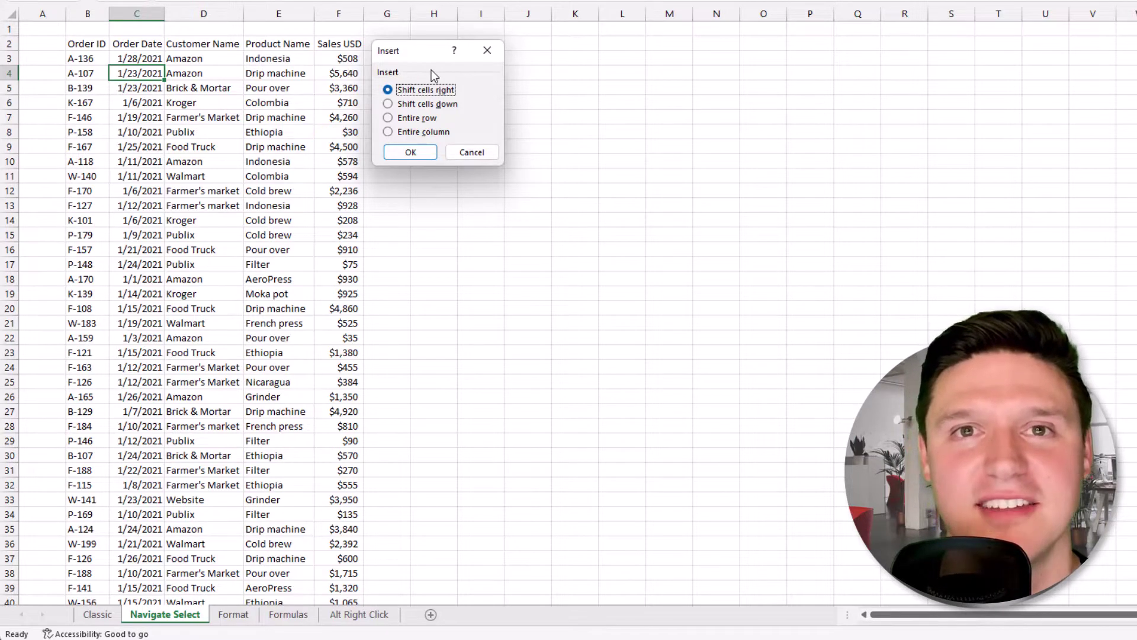
key(Escape)
Insert a blank column at C and a blank row at row 5.
key(ctrl+space)
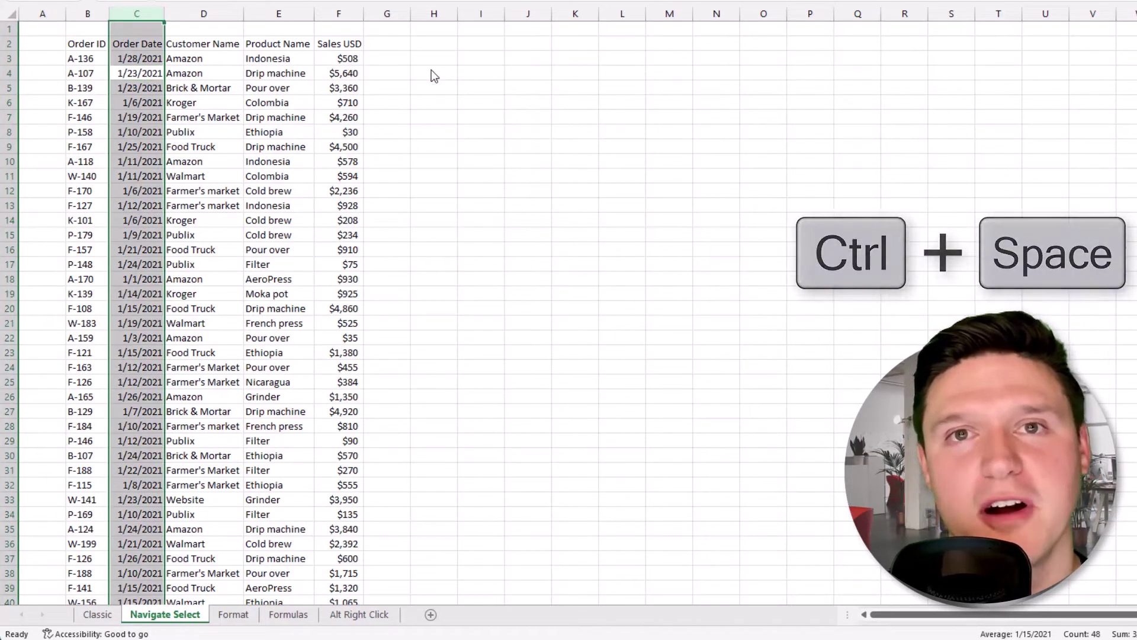
key(ctrl+shift+plus)
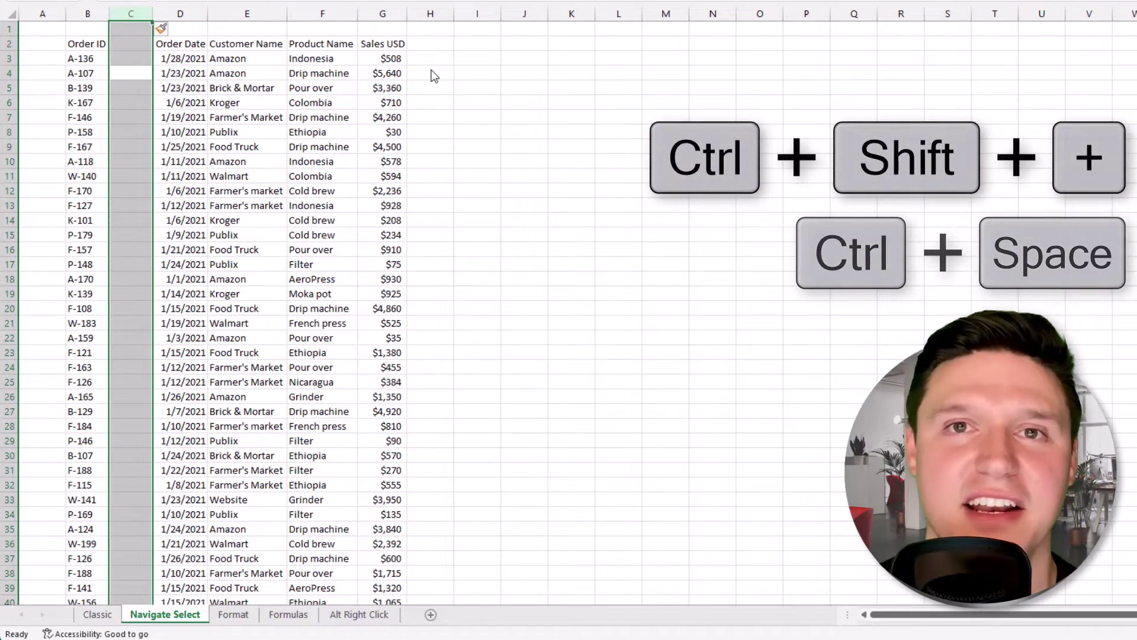
key(Down)
key(shift+space)
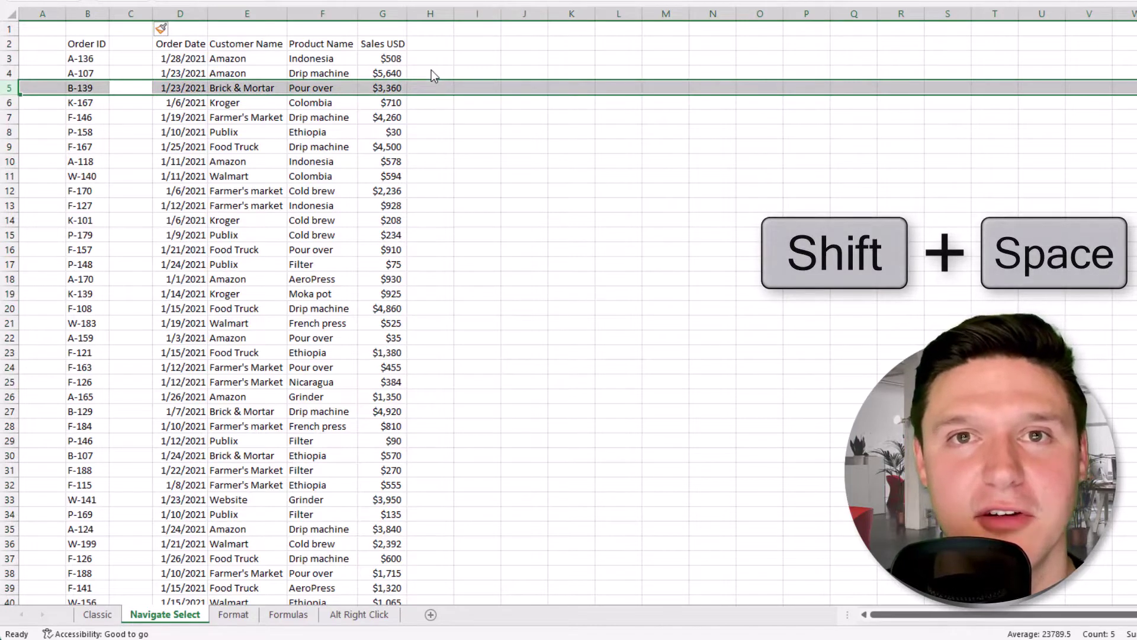
key(ctrl+shift+plus)
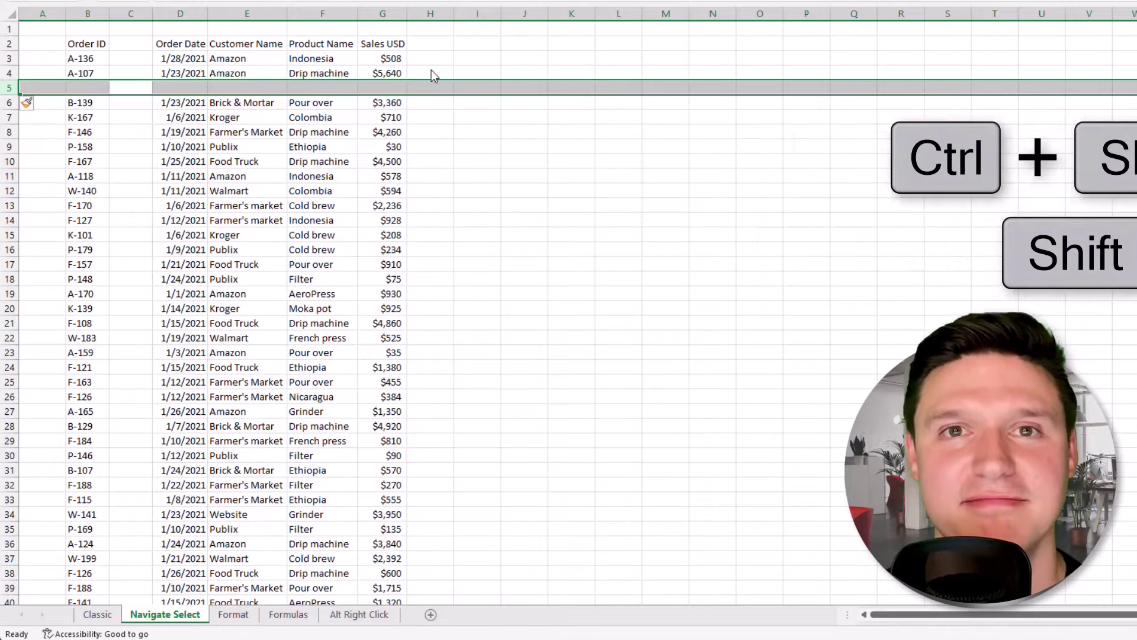
key(Right)
key(ctrl+minus)
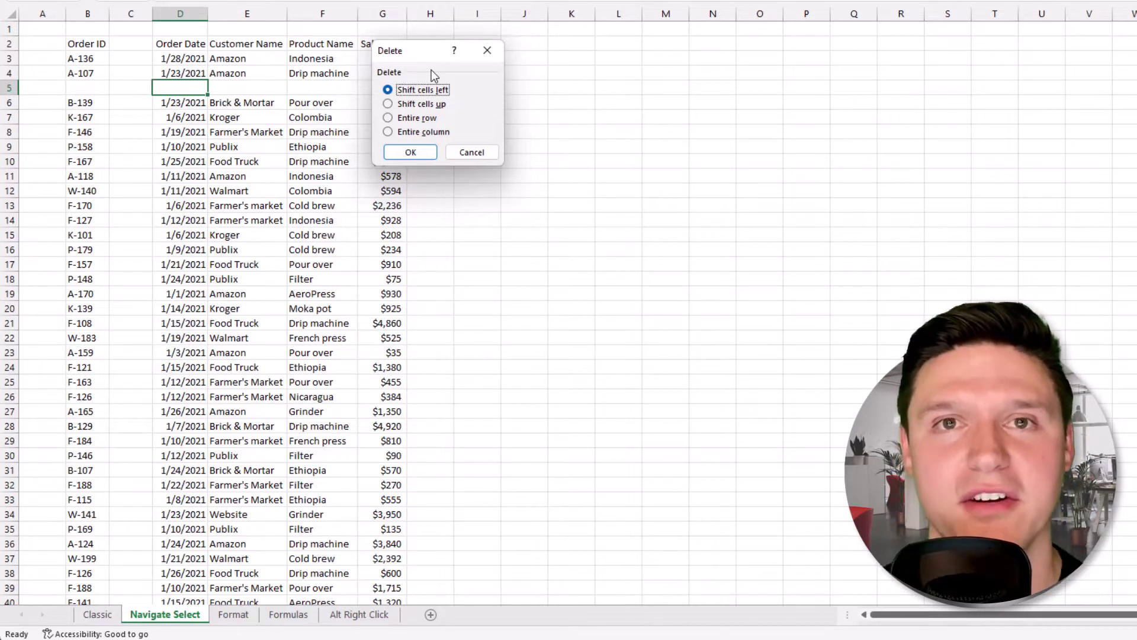
Cancel the Delete dialog, then delete the empty row 5 and empty column C.
key(Escape)
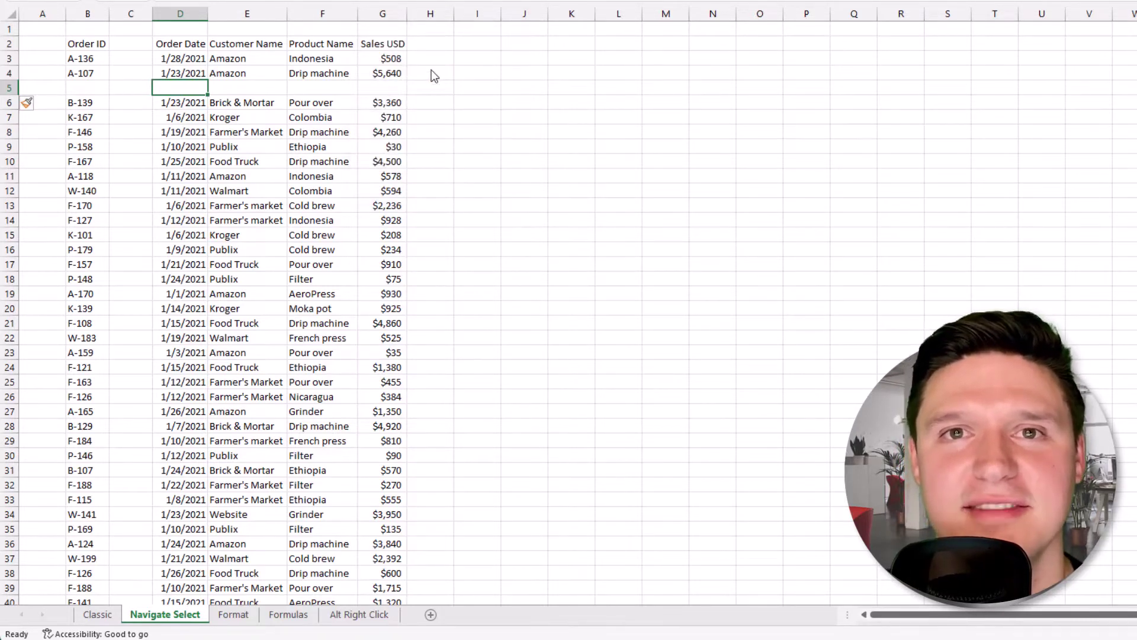
key(shift+space)
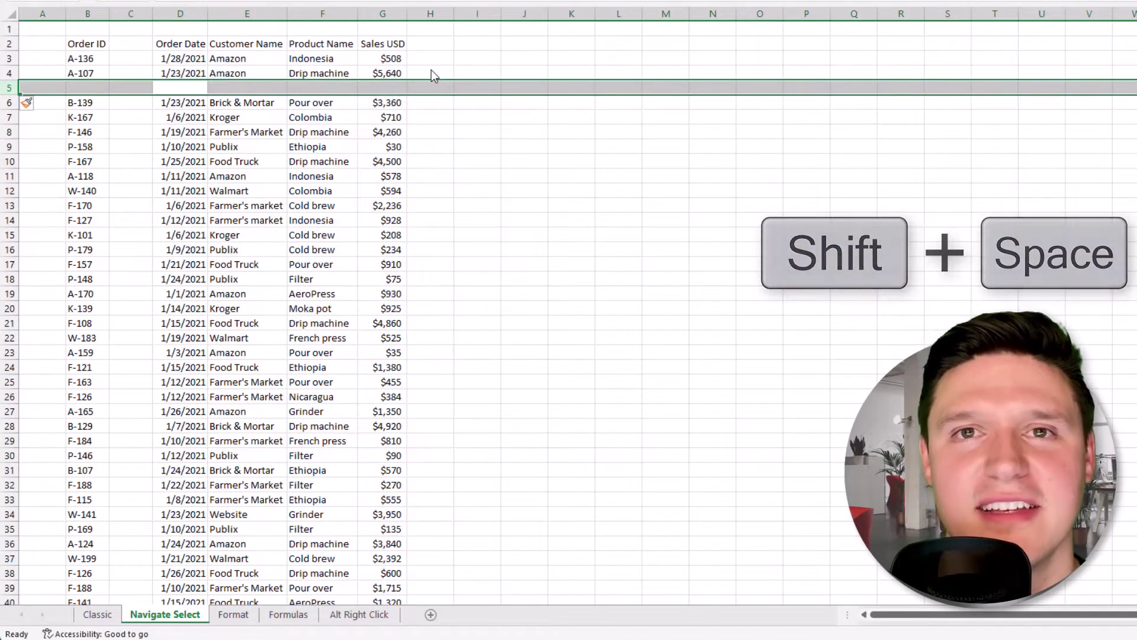
key(ctrl+minus)
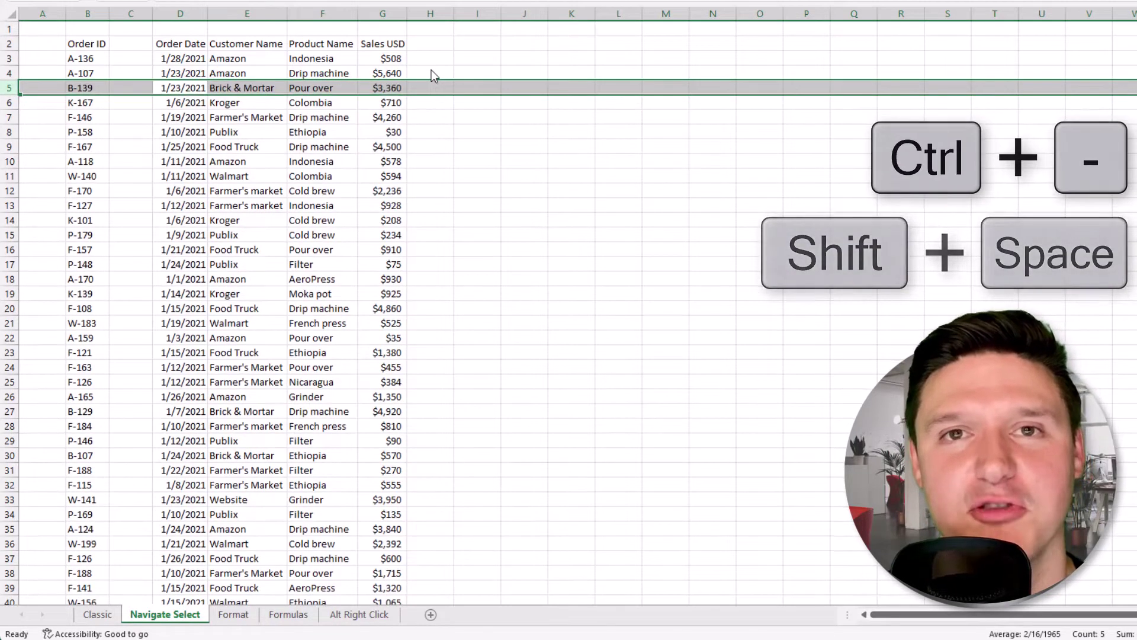
key(Left)
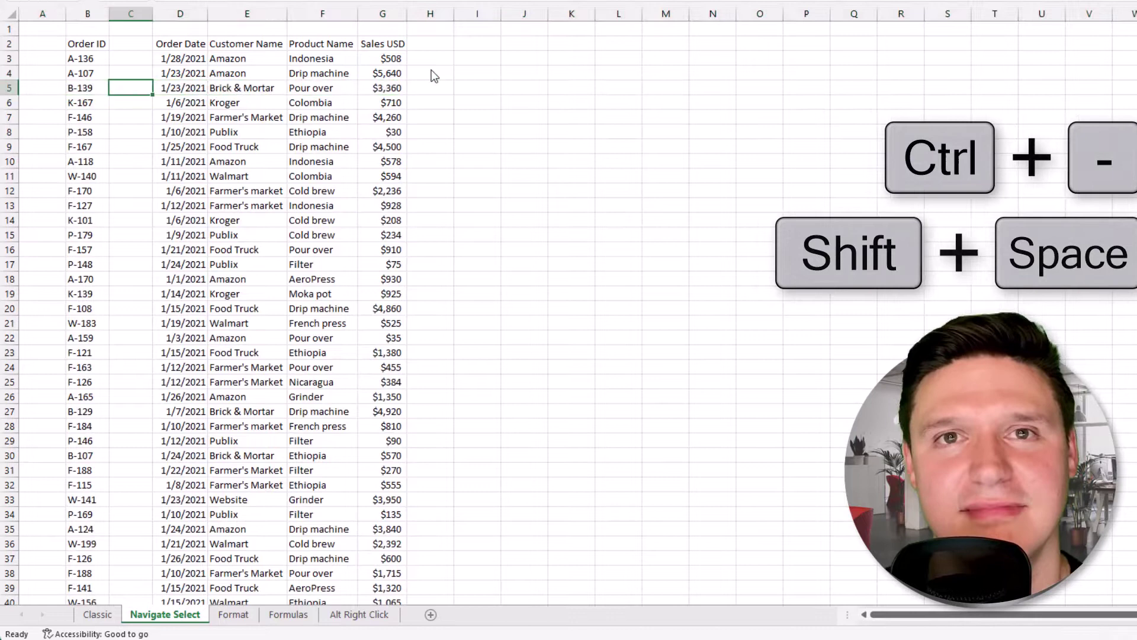
key(ctrl+space)
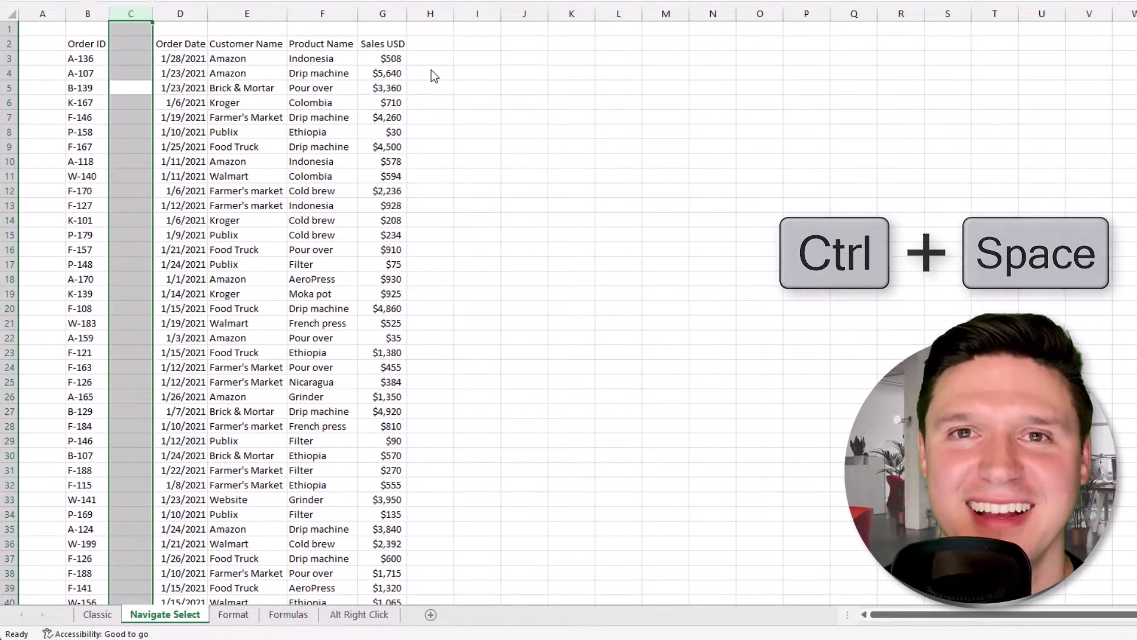
key(ctrl+minus)
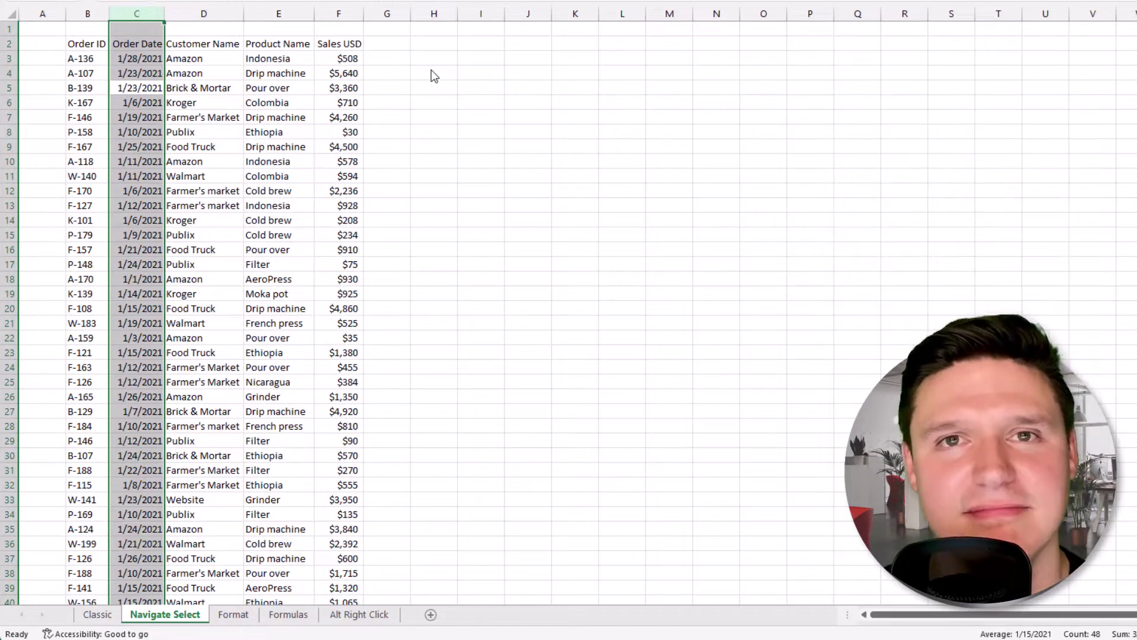
Convert the order data into a table with 'My table has headers' left checked.
key(Left)
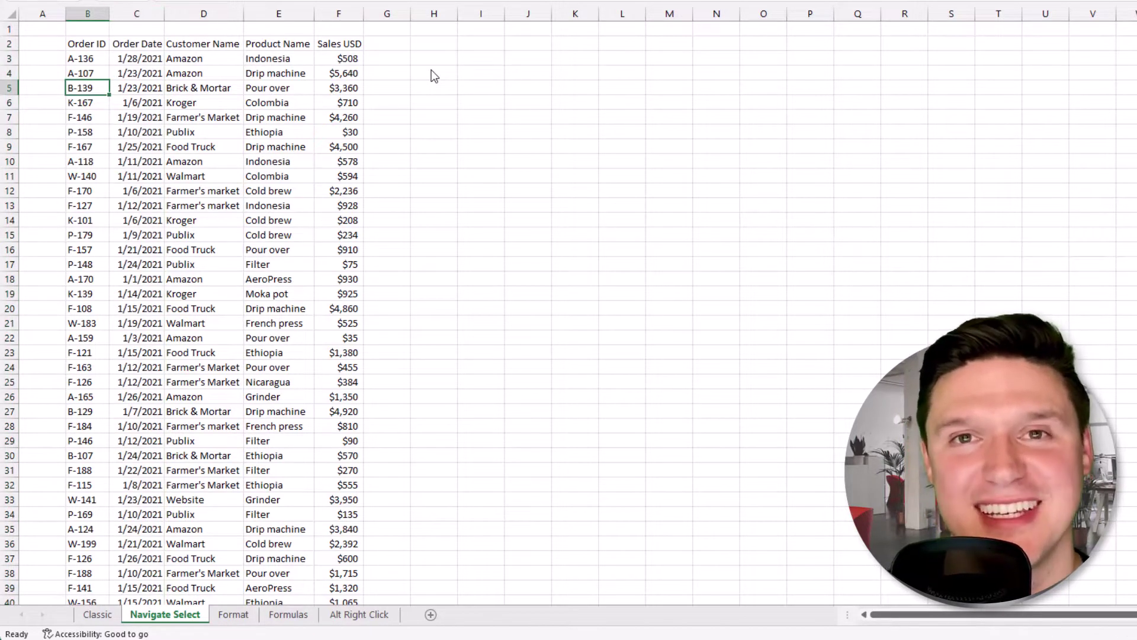
key(ctrl+t)
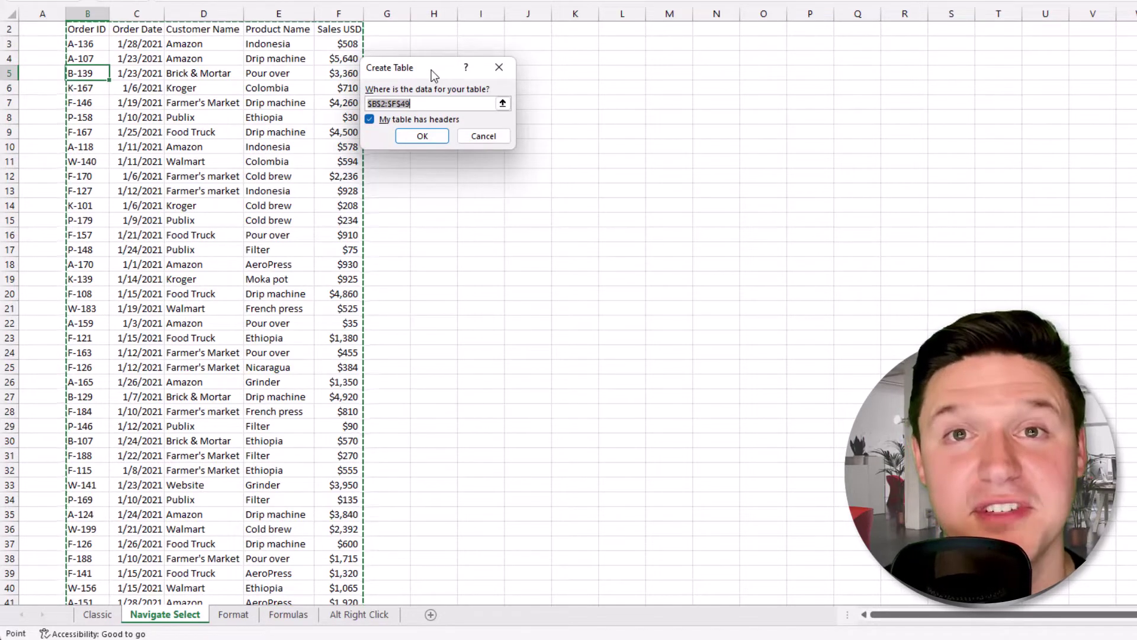
key(Tab)
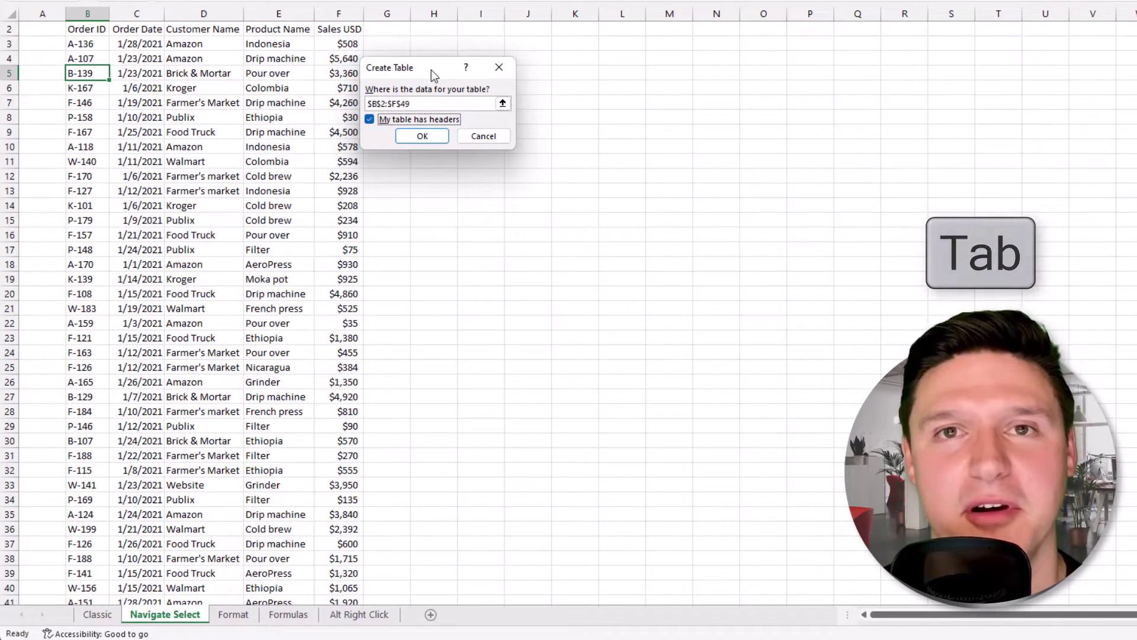
key(space)
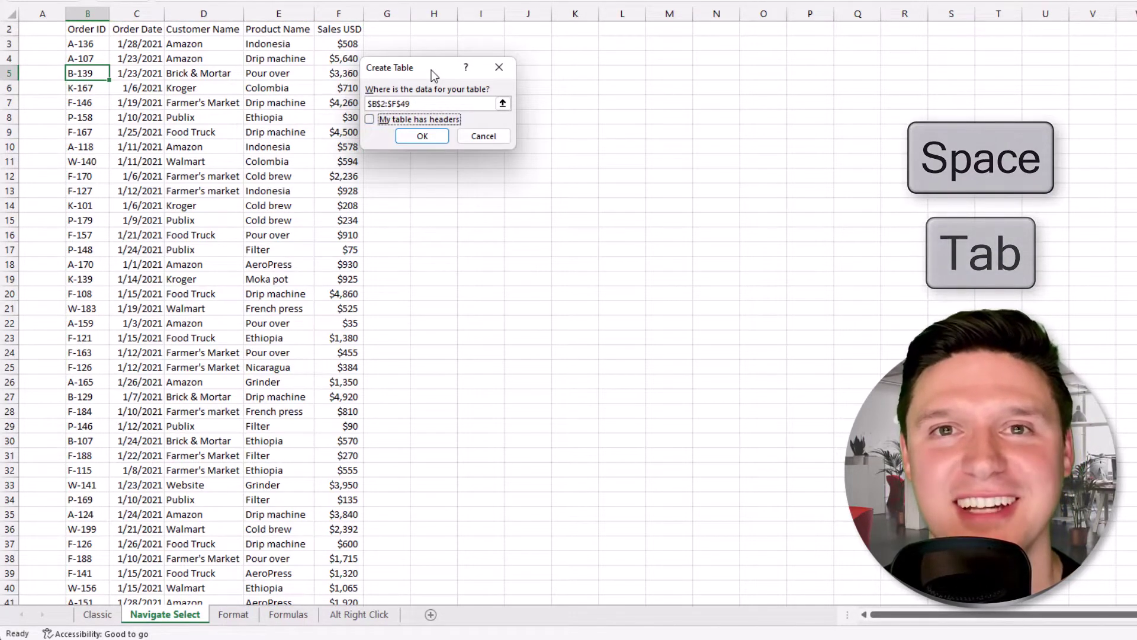
key(space)
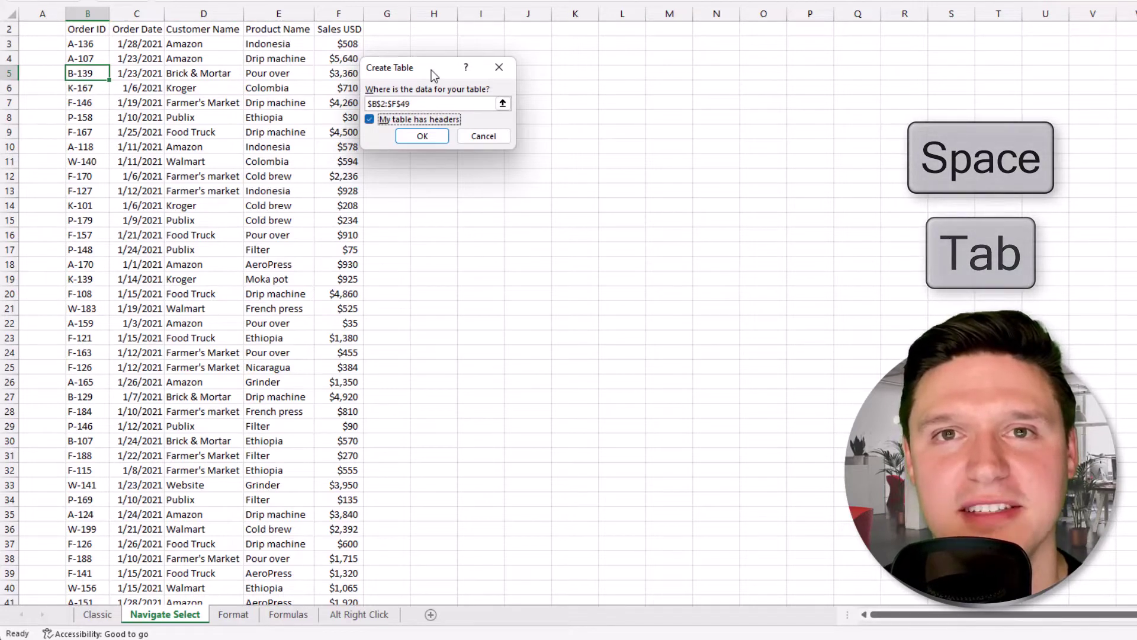
key(Return)
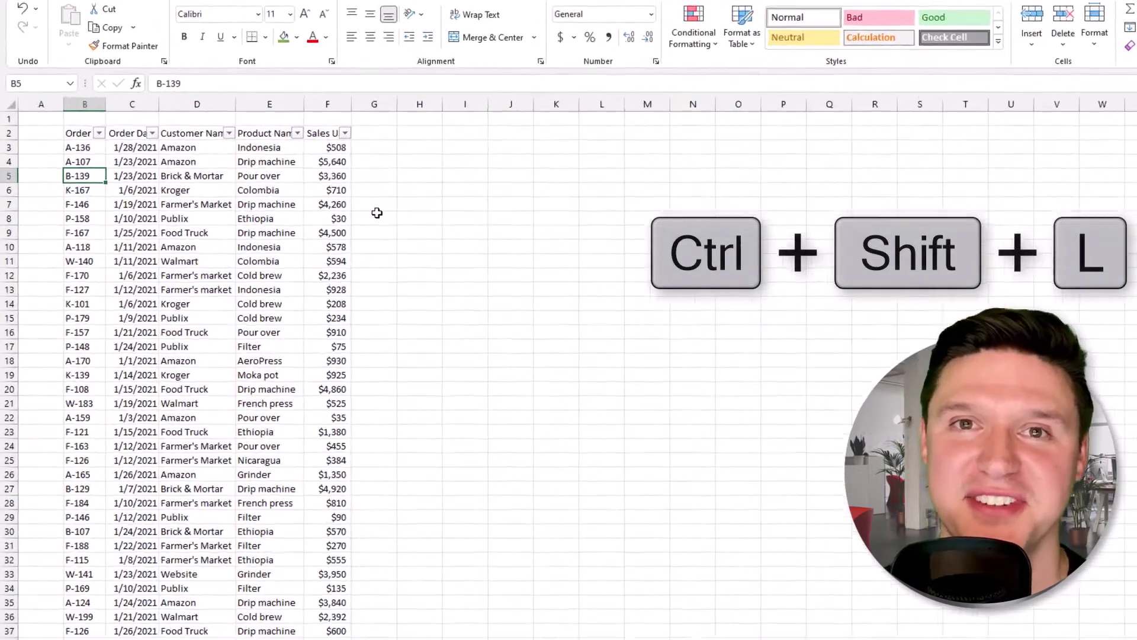
Apply a 'Does Not Equal A-136' text filter on the Order ID column.
key(ctrl+Up)
key(alt+Down)
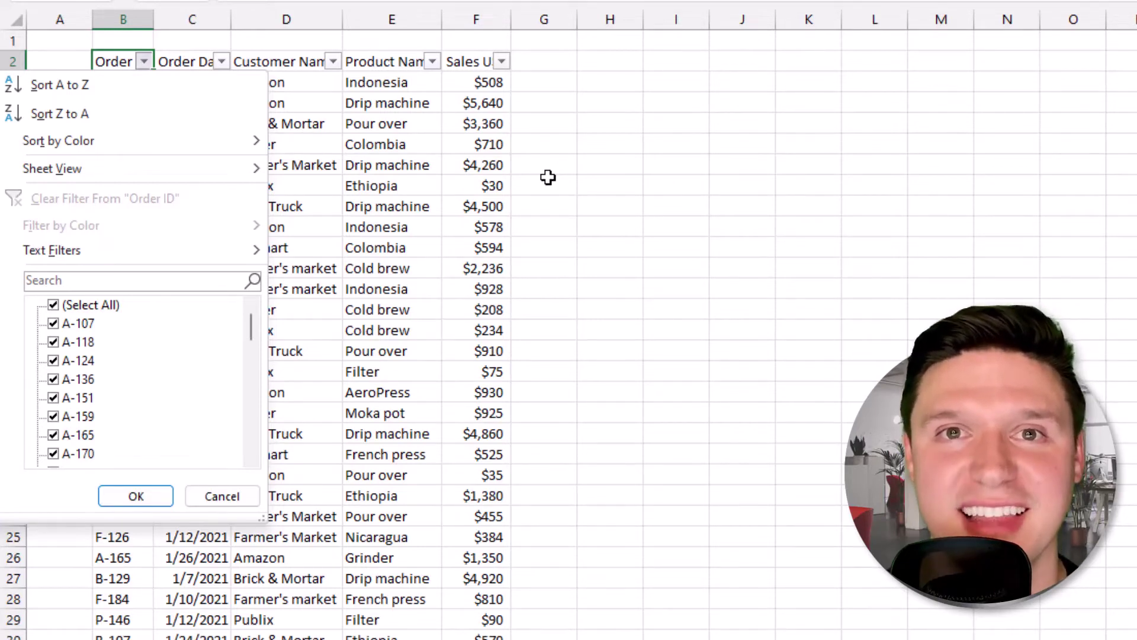
key(f)
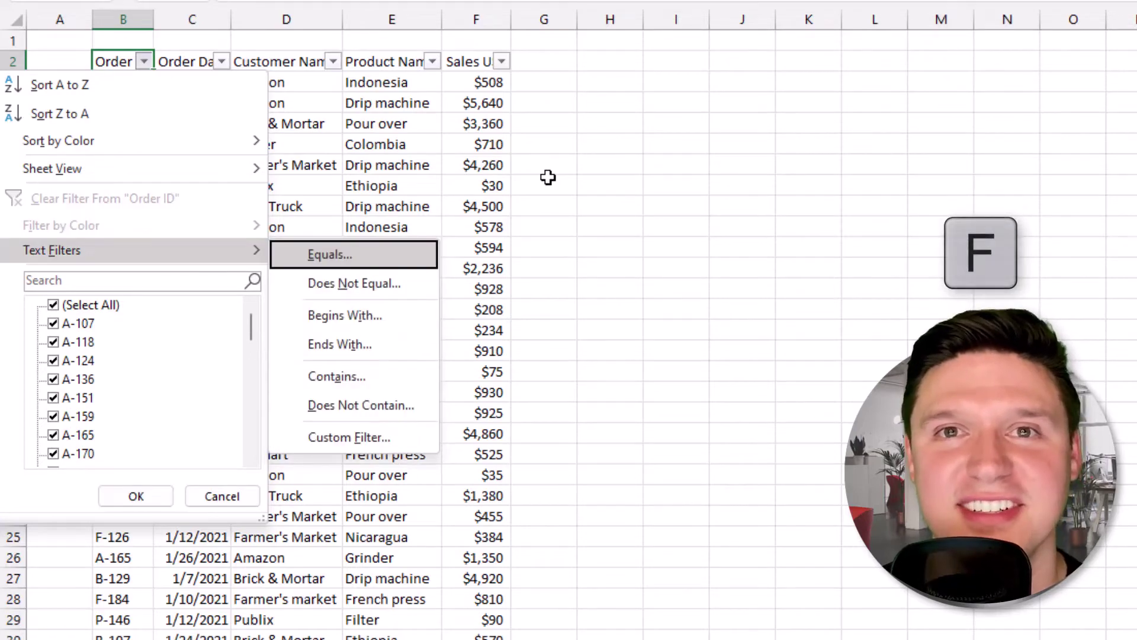
key(n)
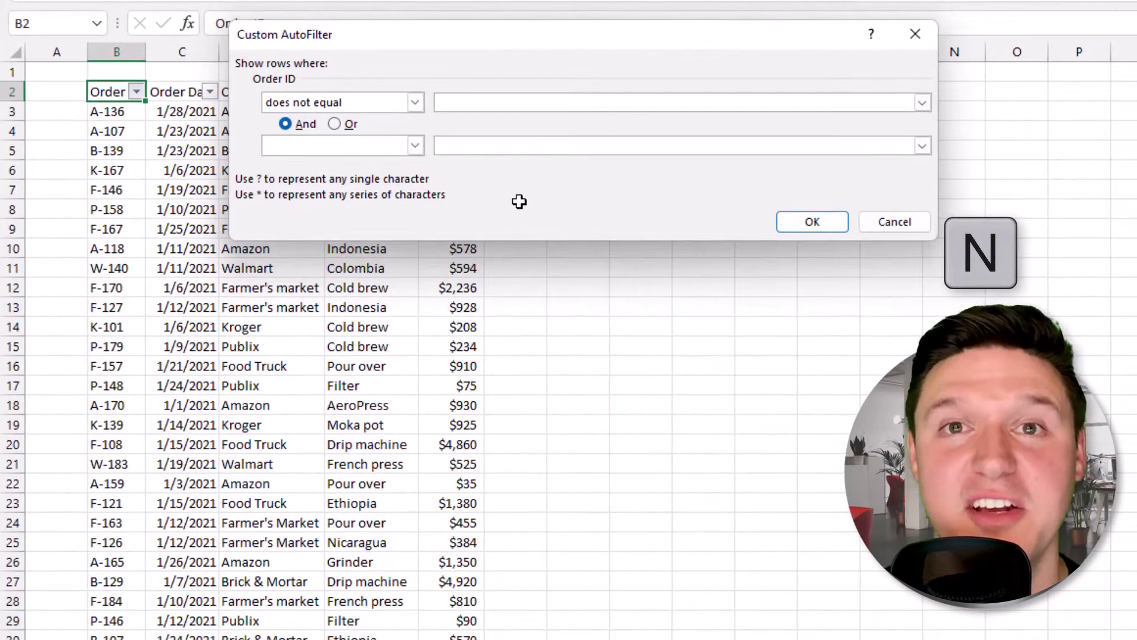
text(A-)
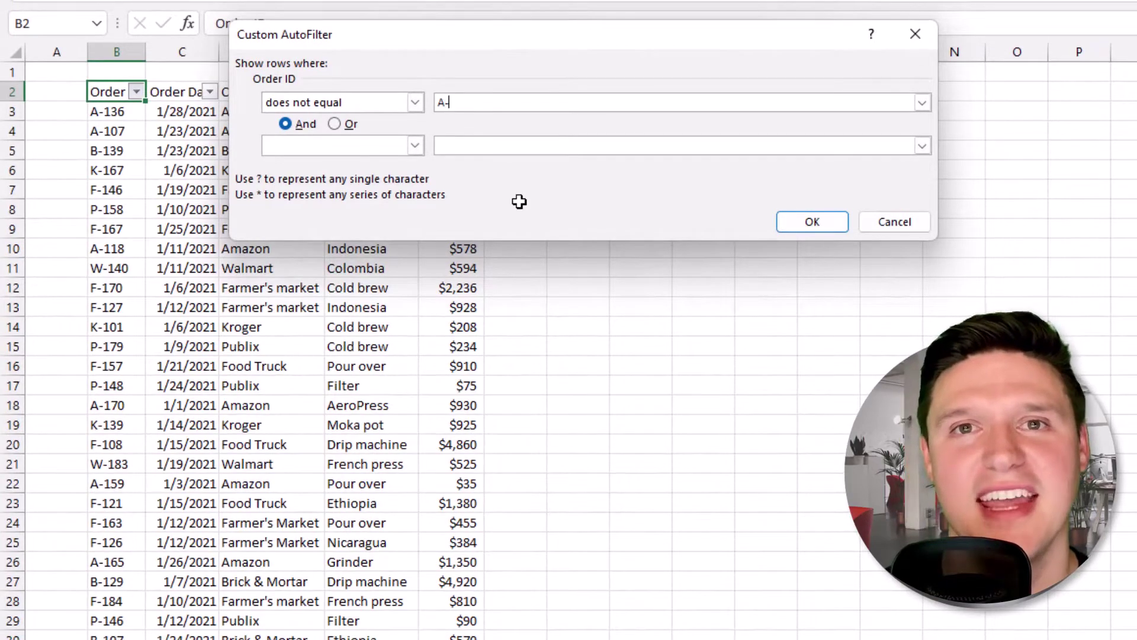
text(136)
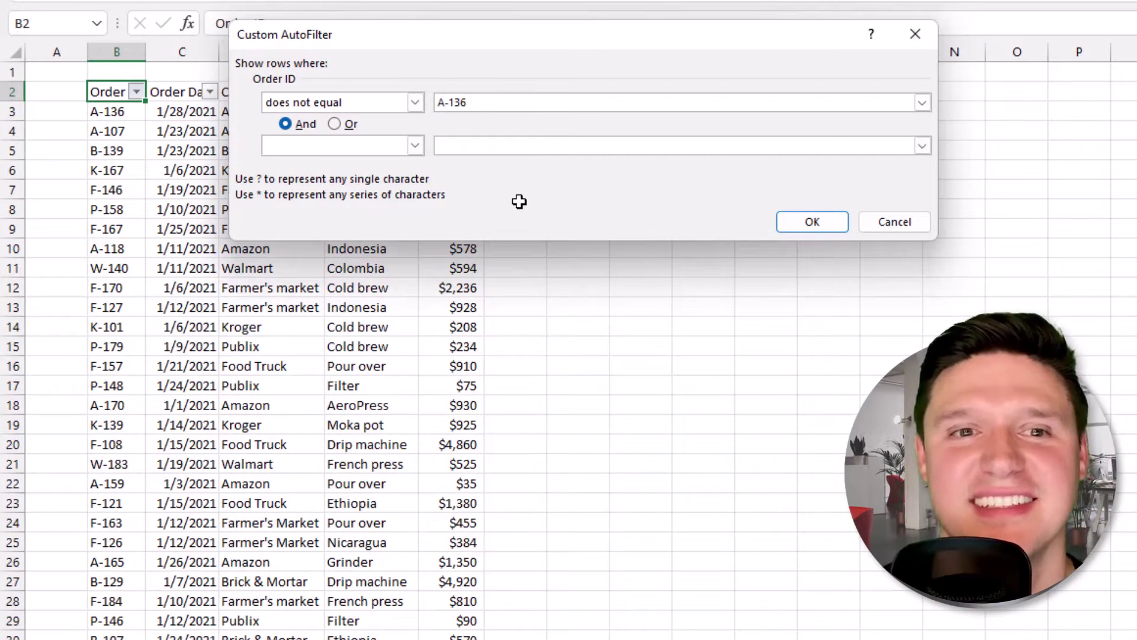
key(Return)
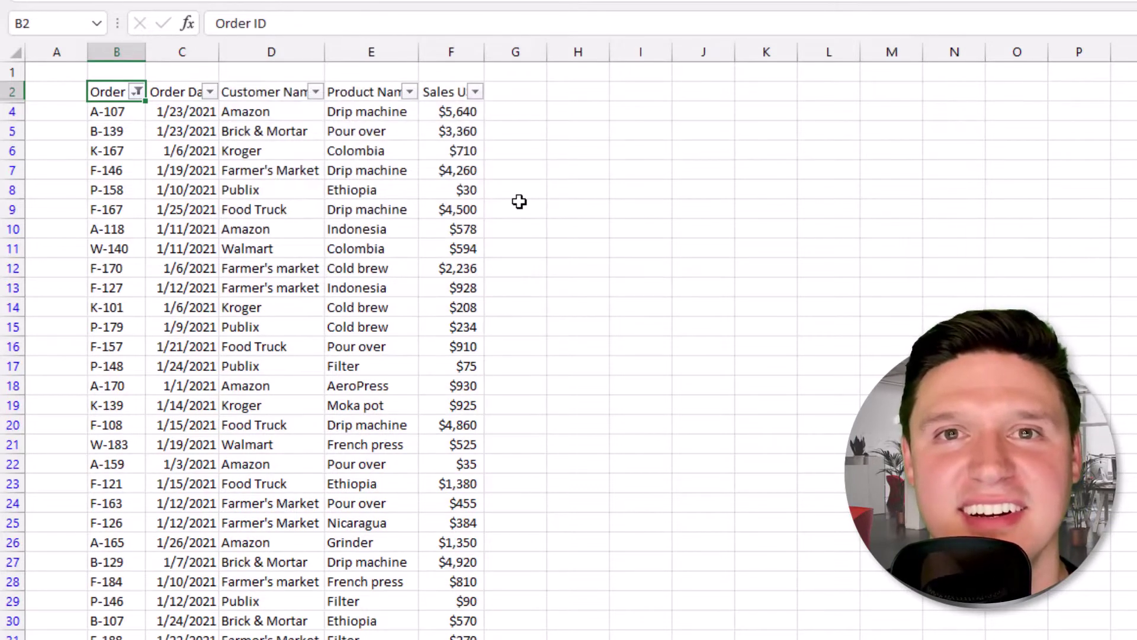
Tick (Select All) in the Order ID filter, then remove the header filters with Ctrl+Shift+L.
key(alt+Down)
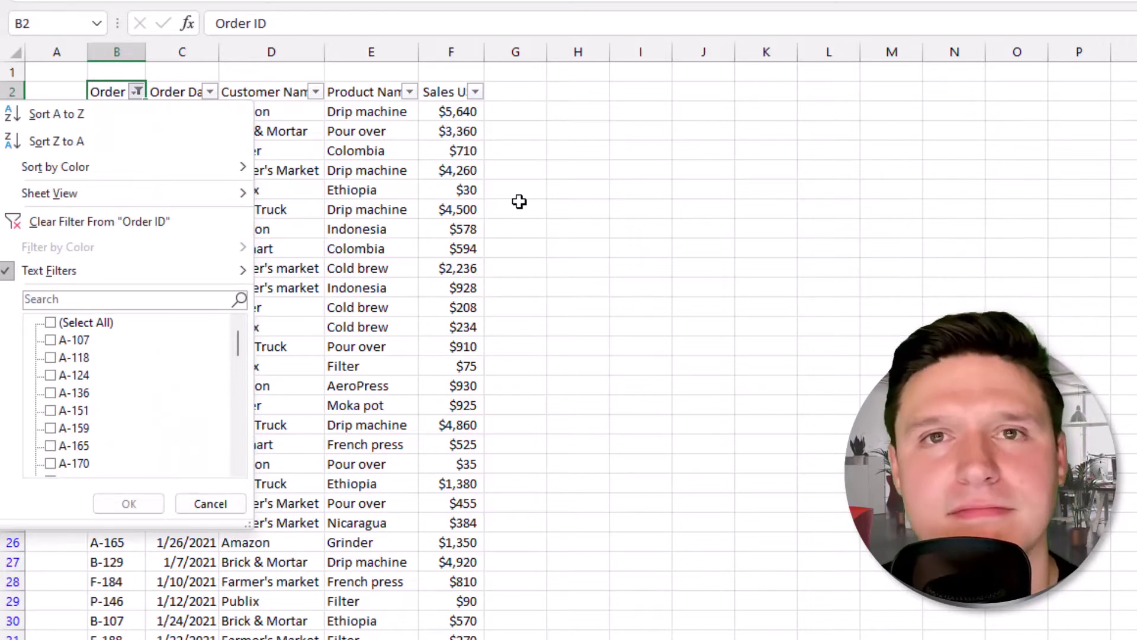
key(Down)
key(Tab)
key(Down)
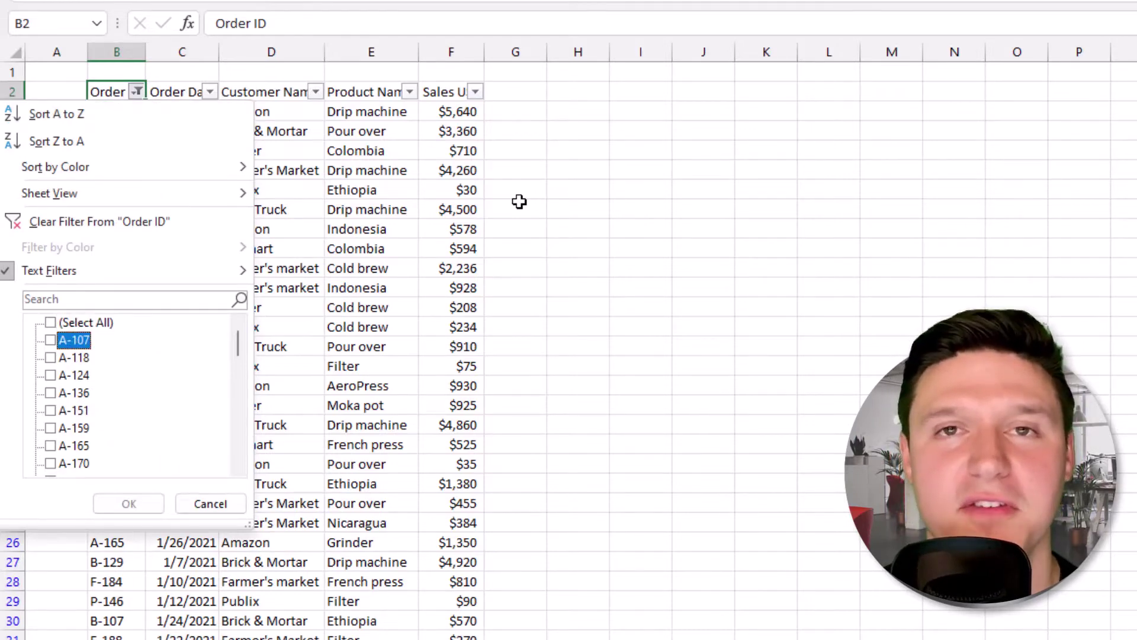
key(space)
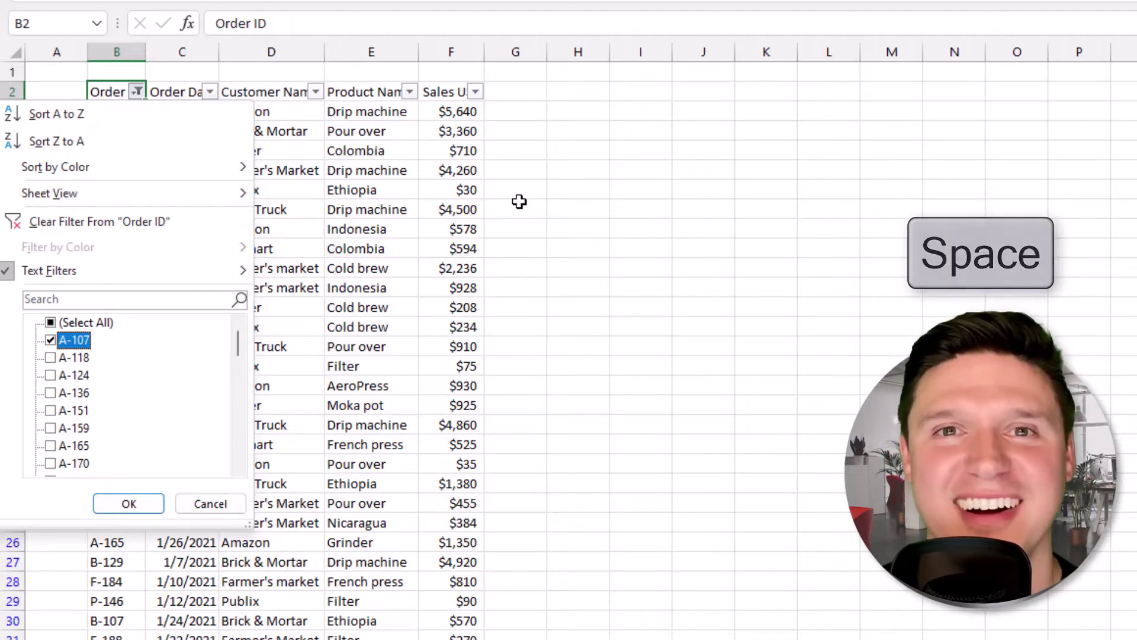
key(space)
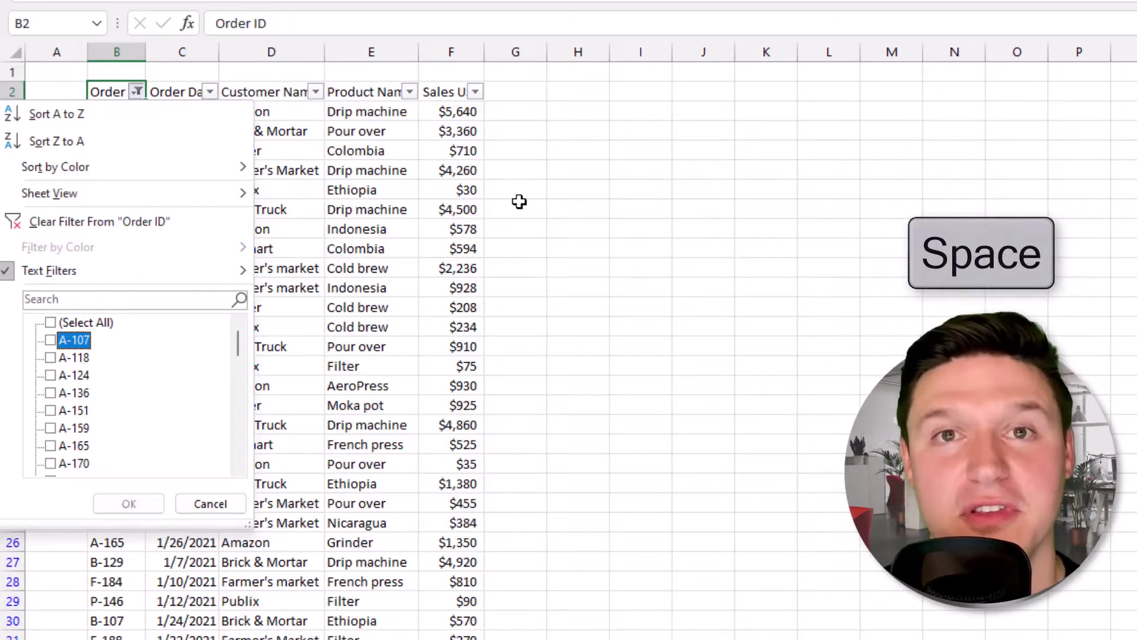
key(Up)
key(space)
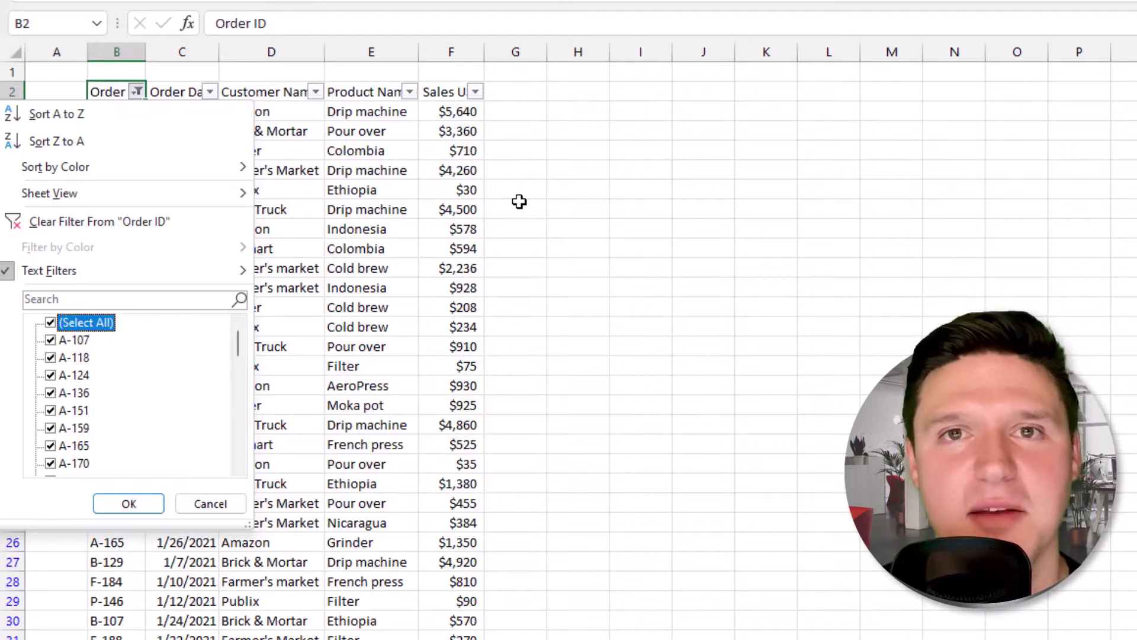
key(Return)
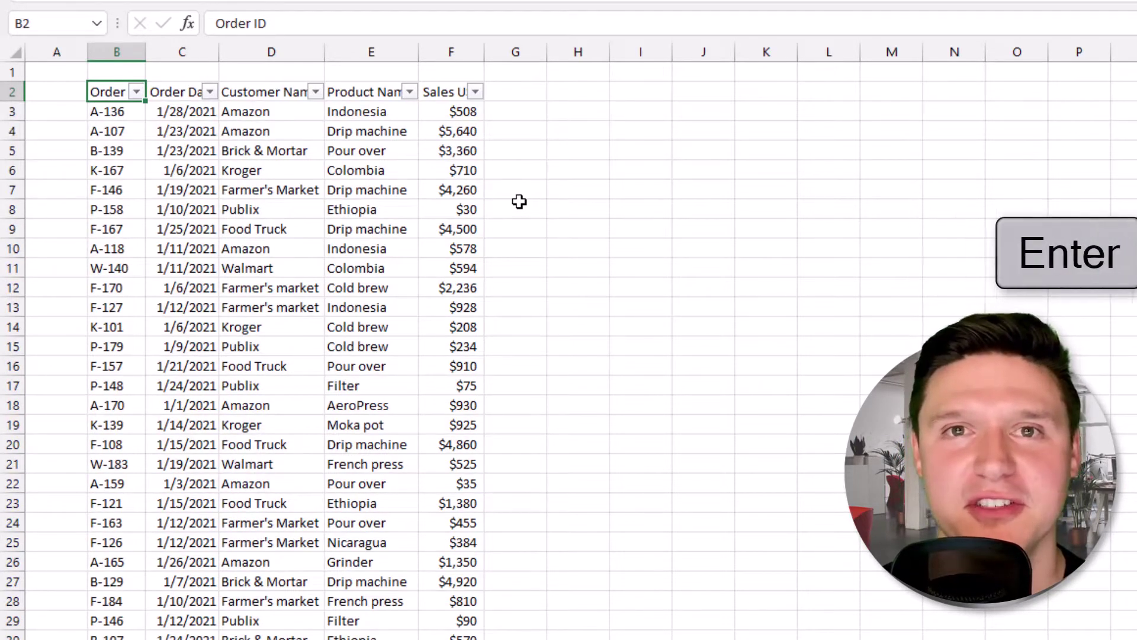
key(ctrl+shift+l)
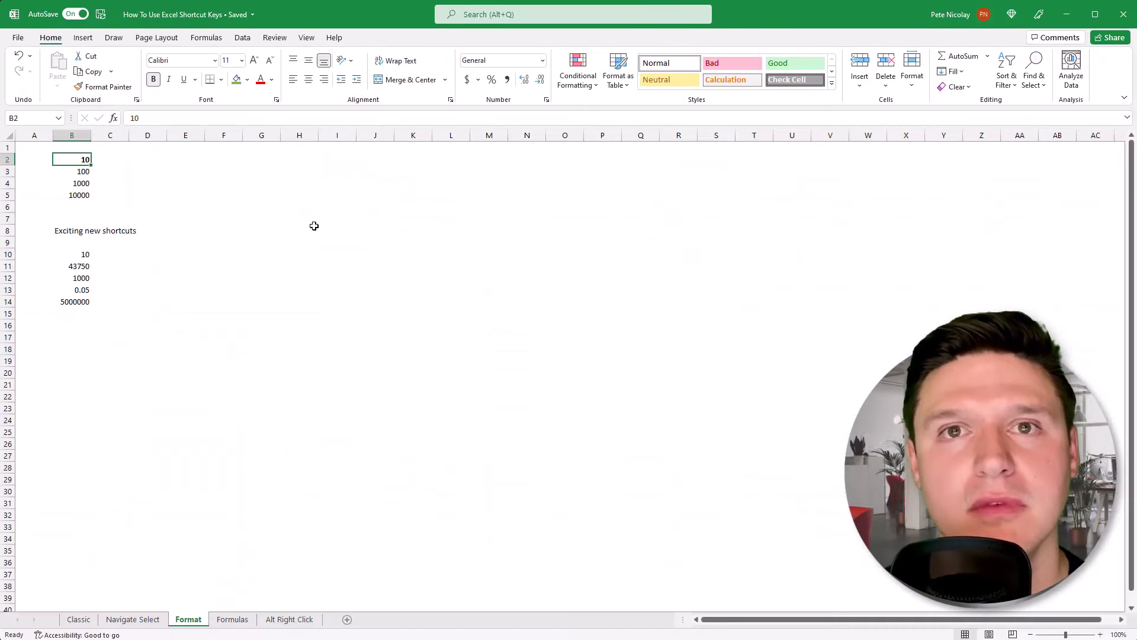
Make 10 bold, 100 italic, 1000 underlined and 10000 struck through in B2:B5.
key(ctrl+b)
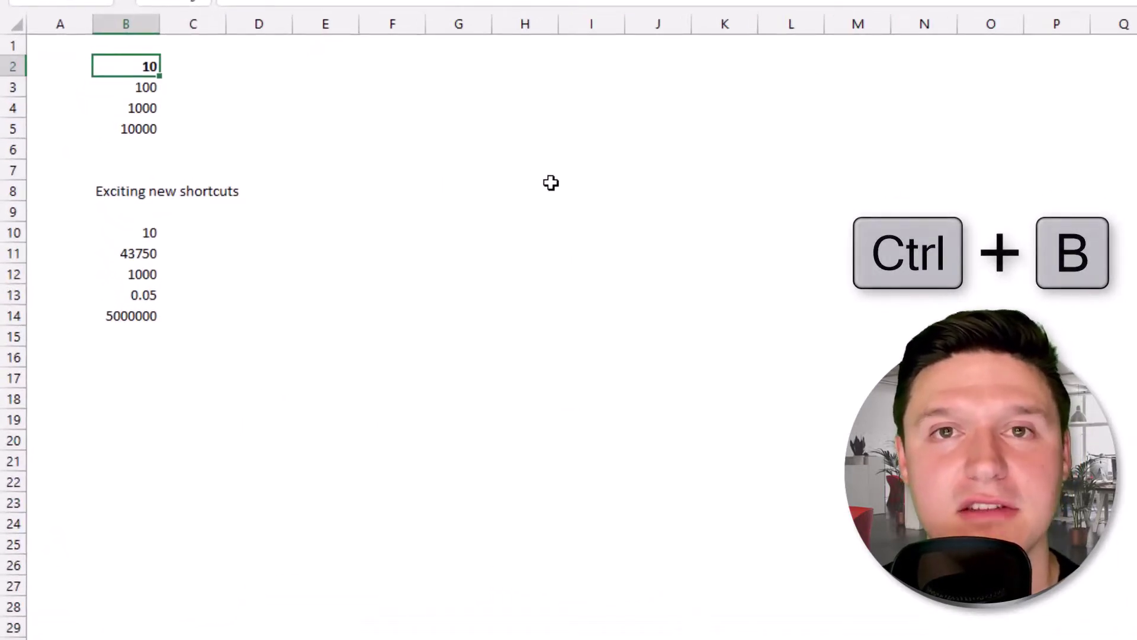
key(Down)
key(ctrl+i)
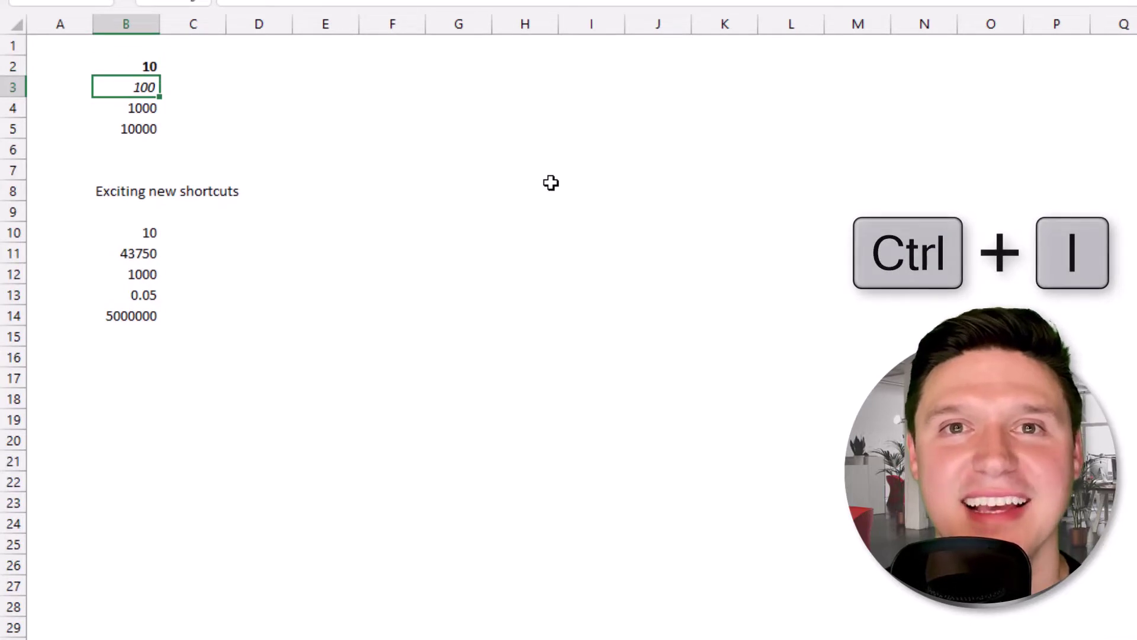
key(Down)
key(ctrl+u)
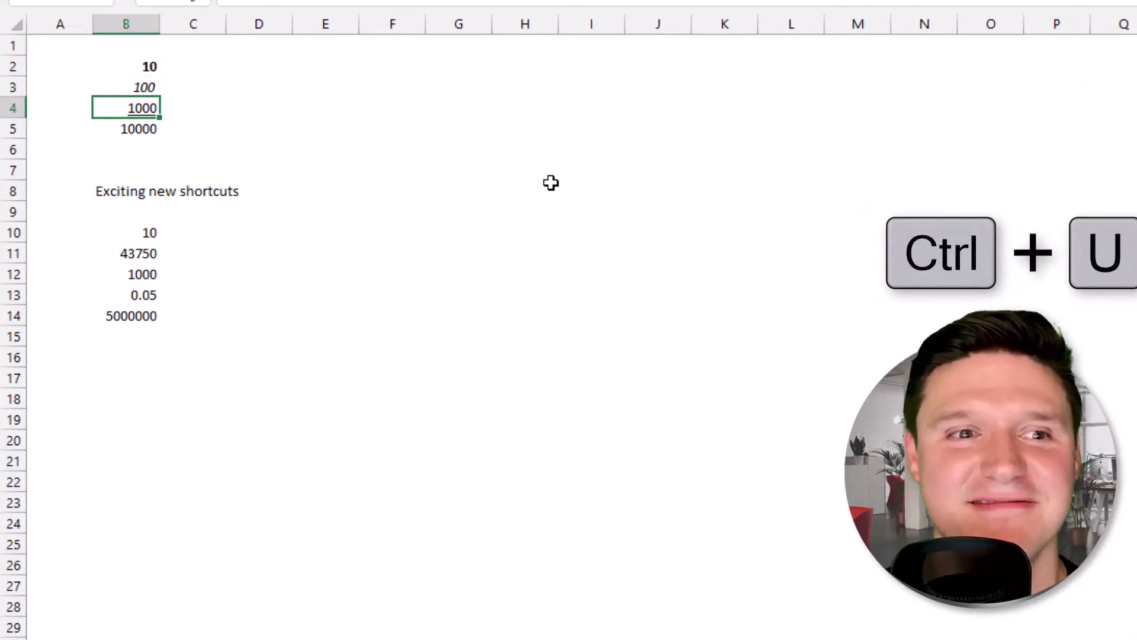
key(Down)
key(ctrl+5)
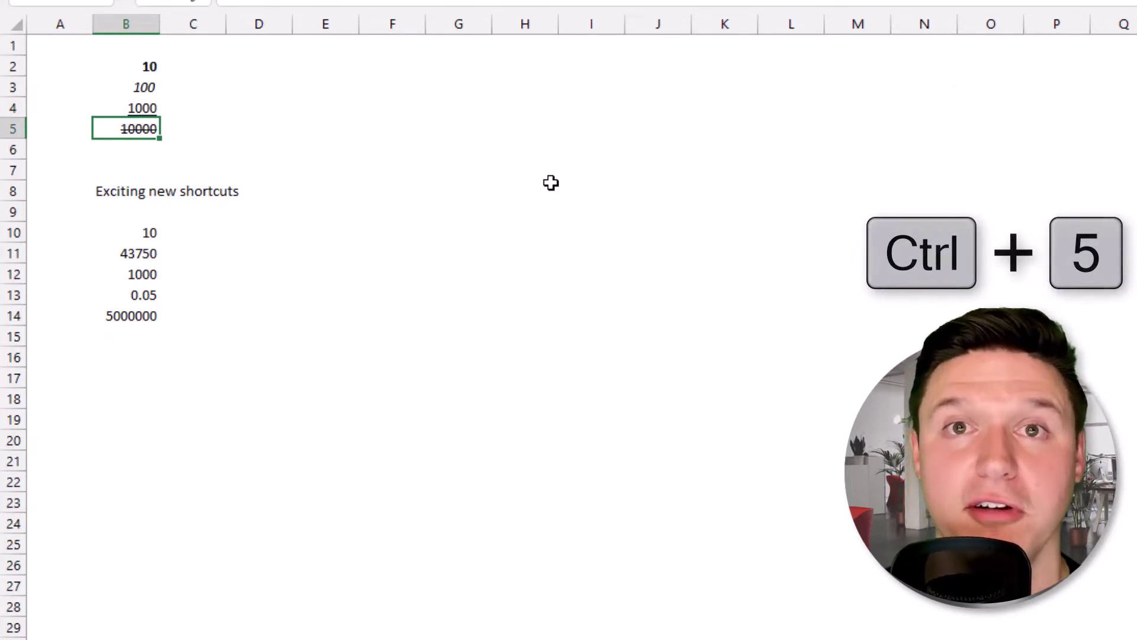
Insert today's date in B6 and the current time in B7.
key(Down)
key(ctrl+semicolon)
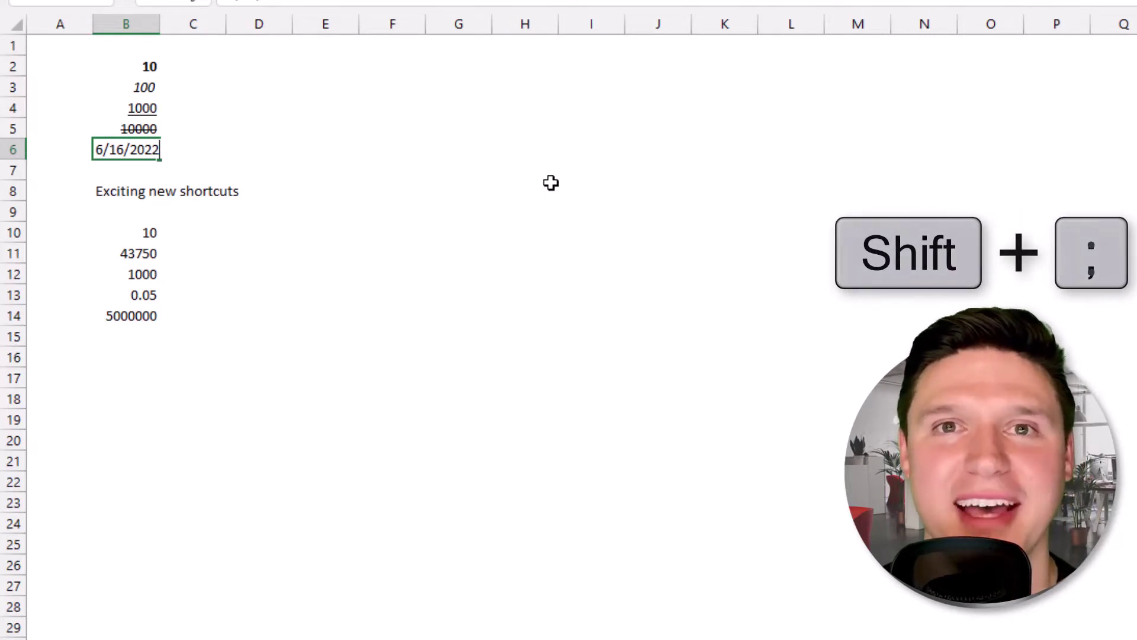
key(Return)
key(ctrl+shift+semicolon)
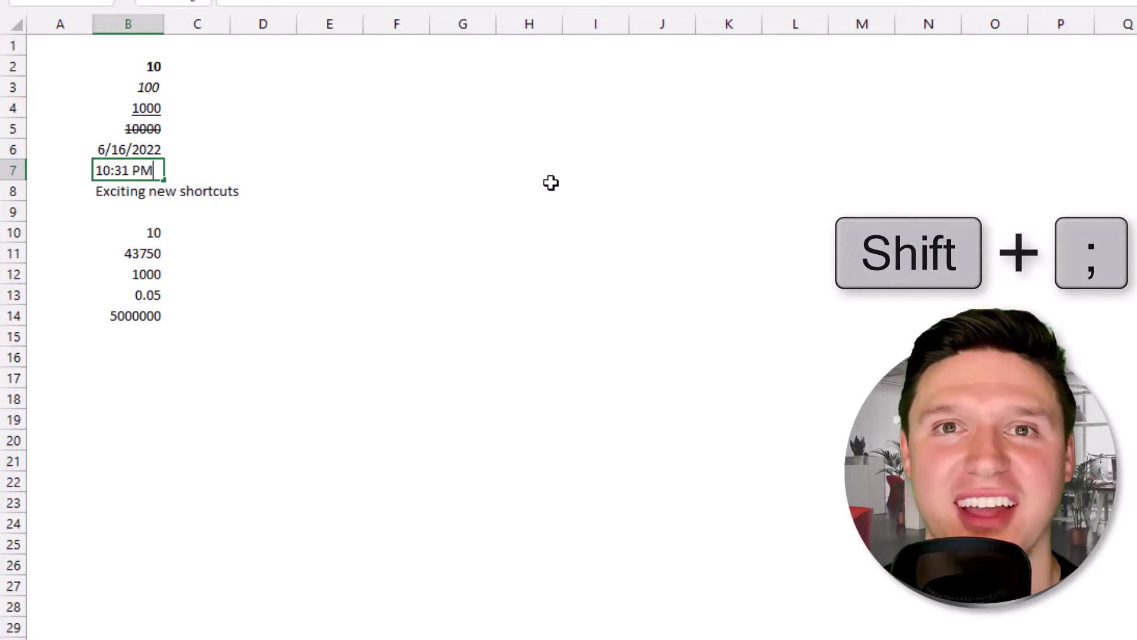
key(Return)
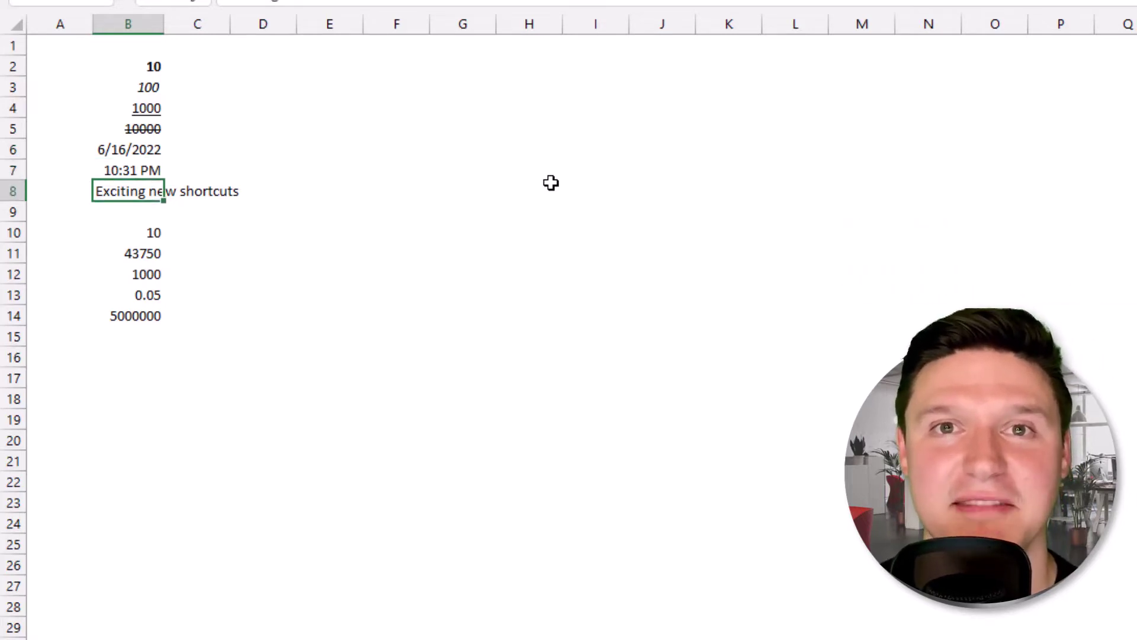
Turn on Wrap text for B8 on the Format Cells Alignment tab.
key(ctrl+1)
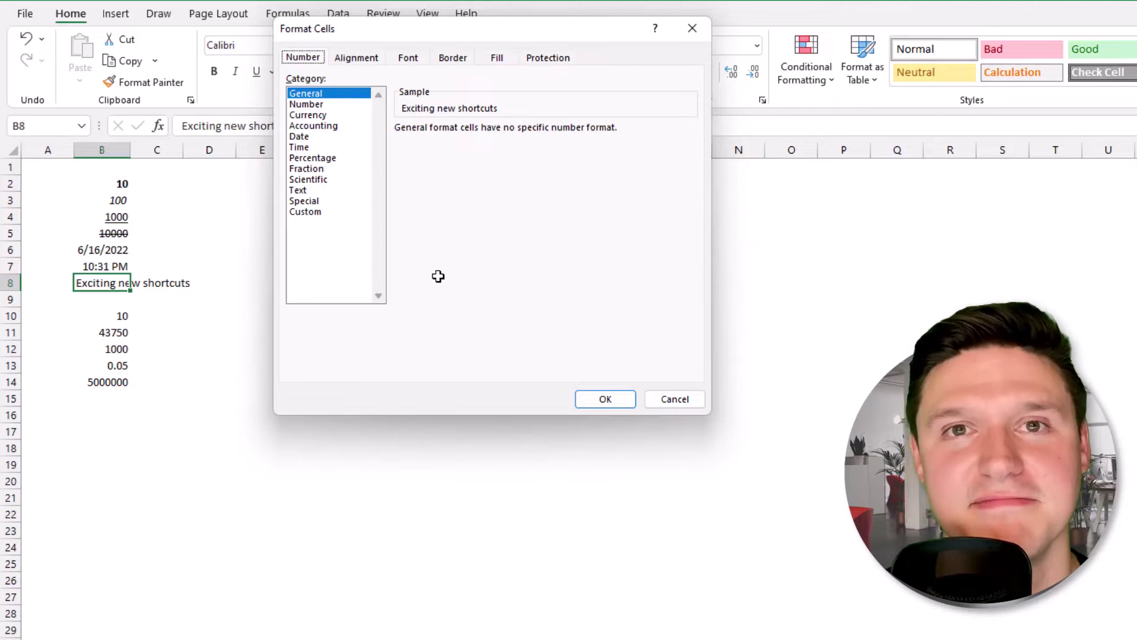
key(ctrl+Page_Down)
key(ctrl+Page_Down)
key(ctrl+Page_Down)
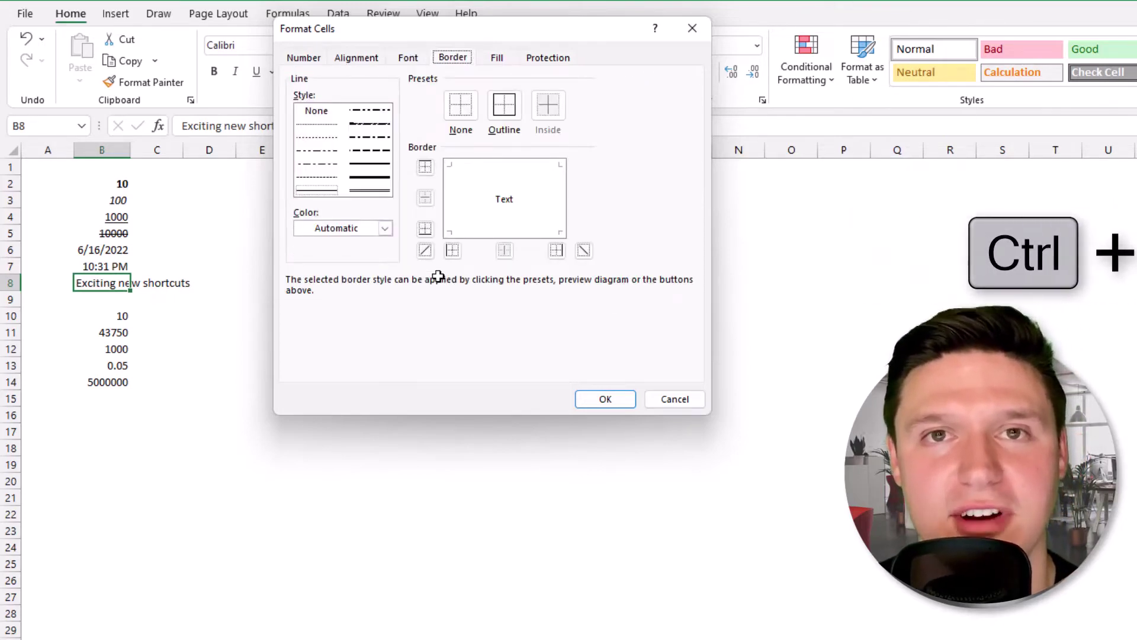
key(ctrl+Page_Up)
key(ctrl+Page_Up)
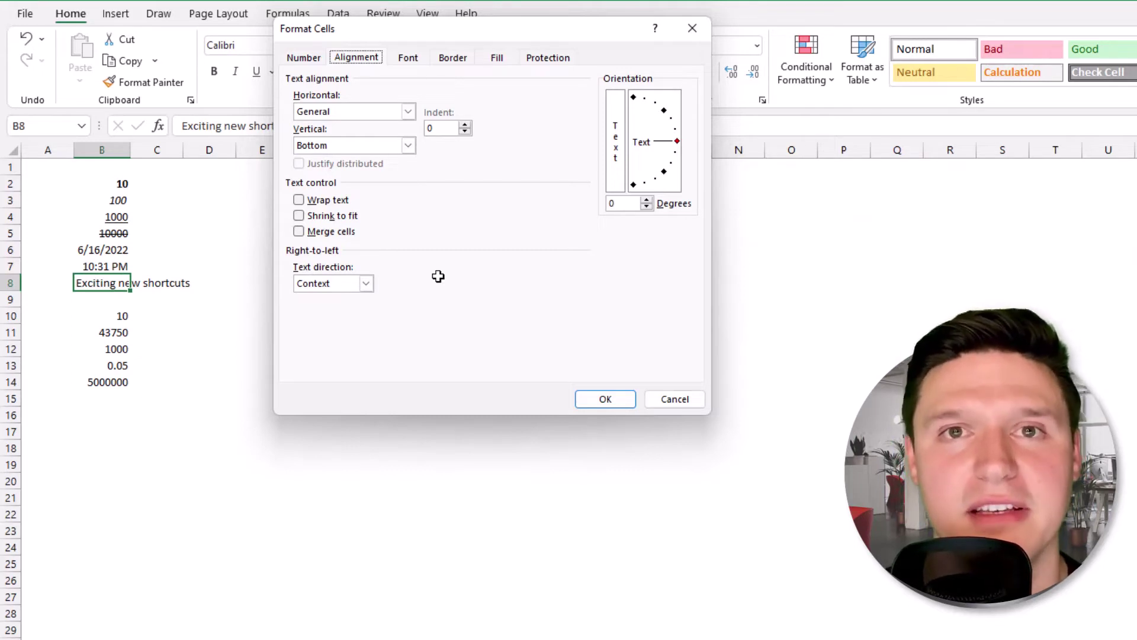
key(alt+w)
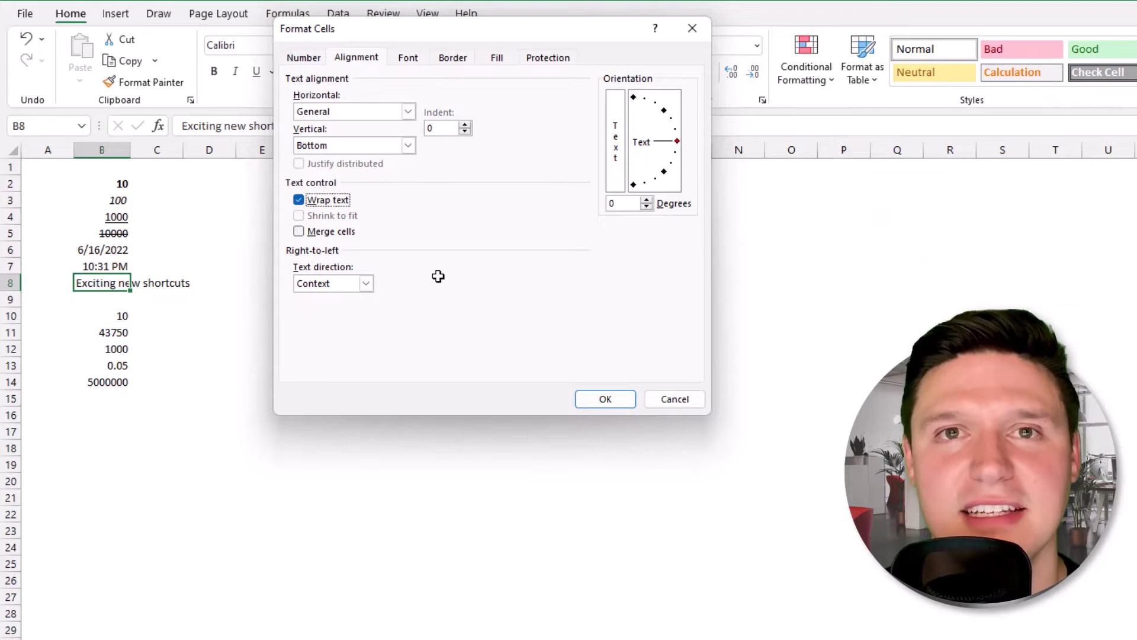
key(Return)
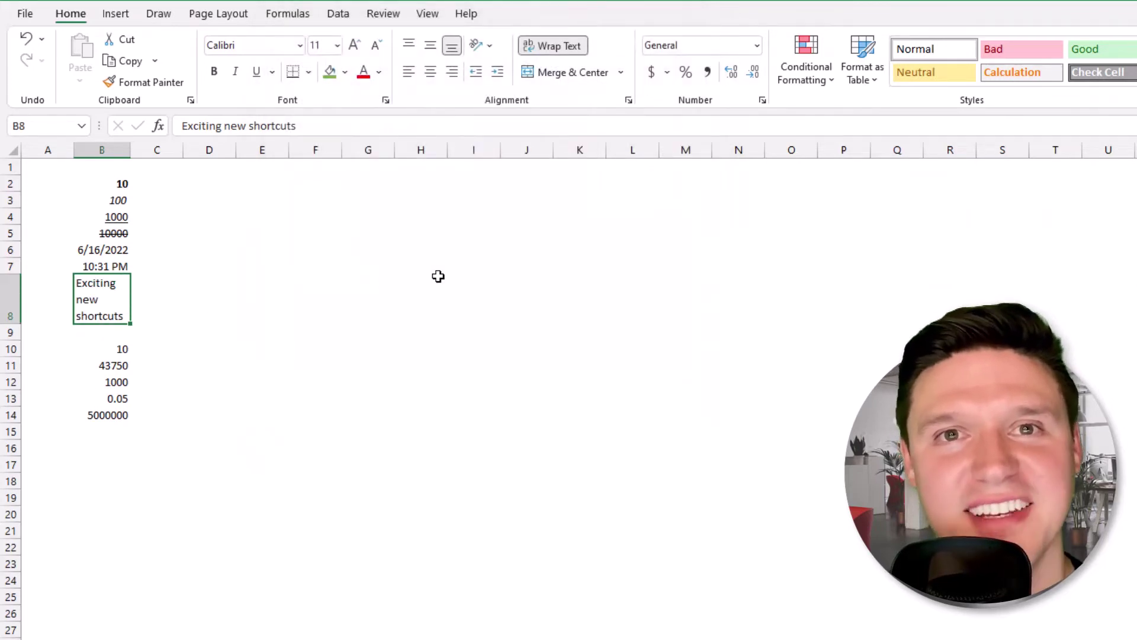
Enter 'Hello' and 'world' in B9, separated by an in-cell line break.
key(Return)
text(He)
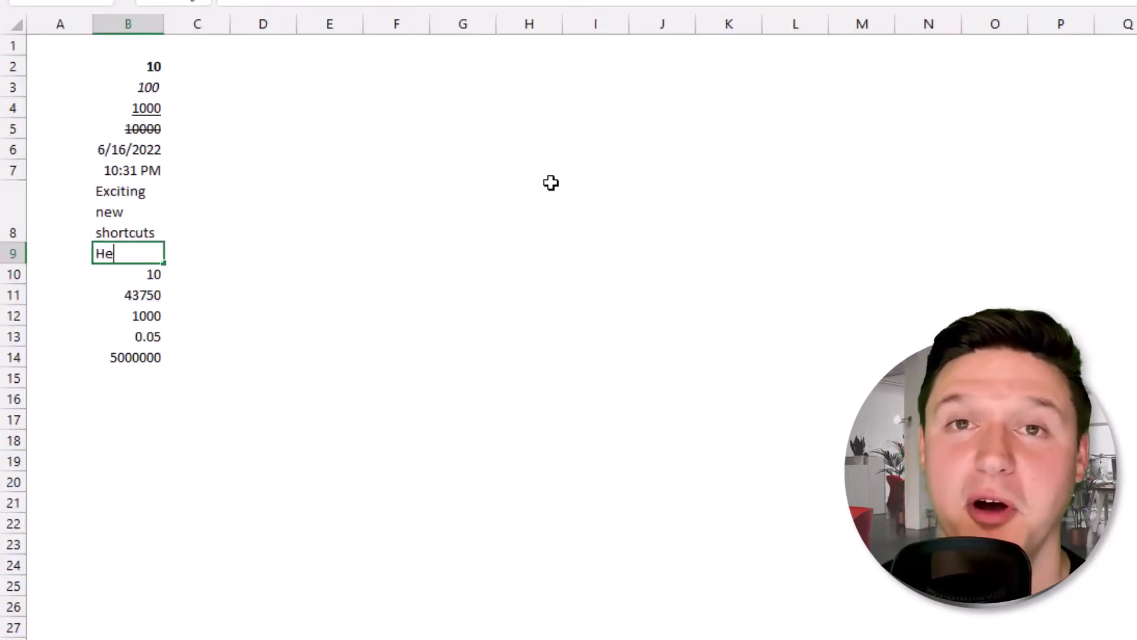
text(llo)
key(alt+Return)
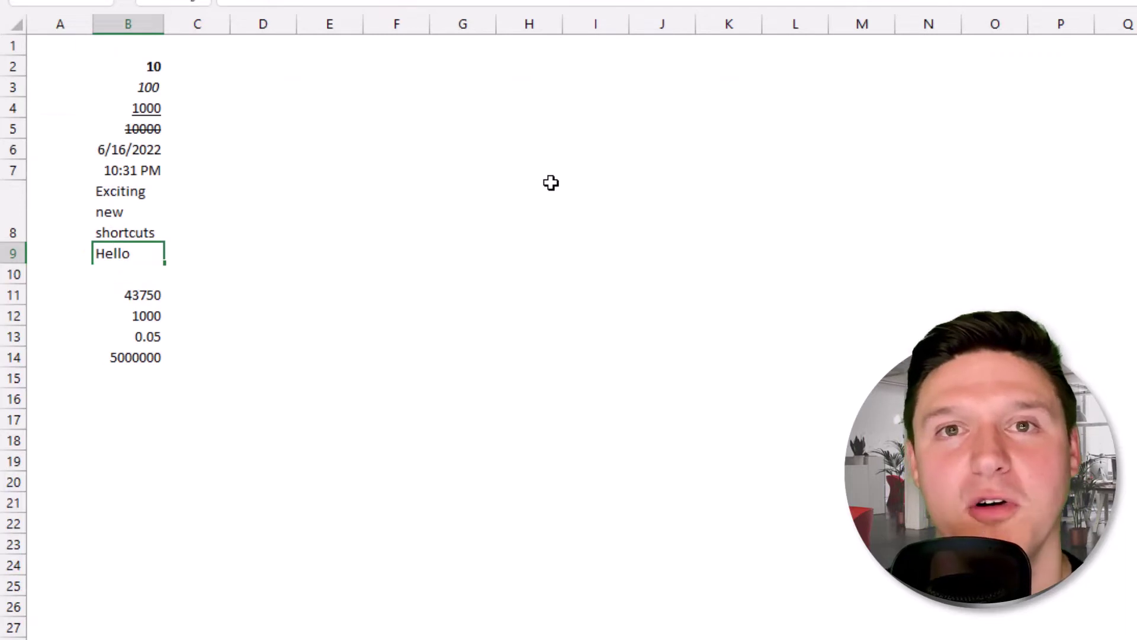
text(world)
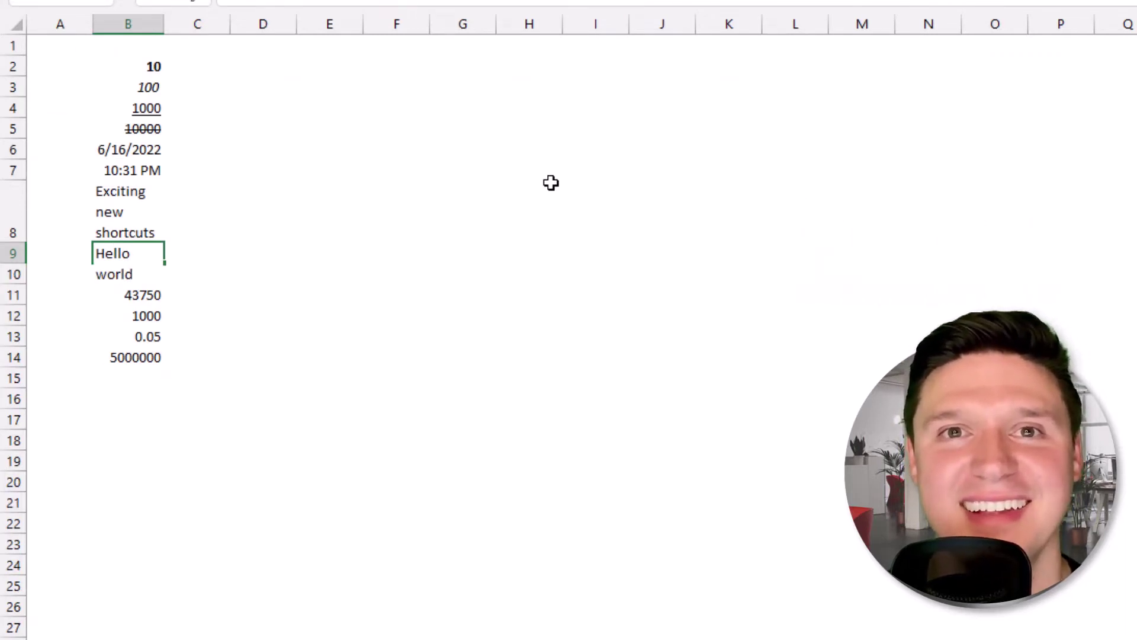
key(Return)
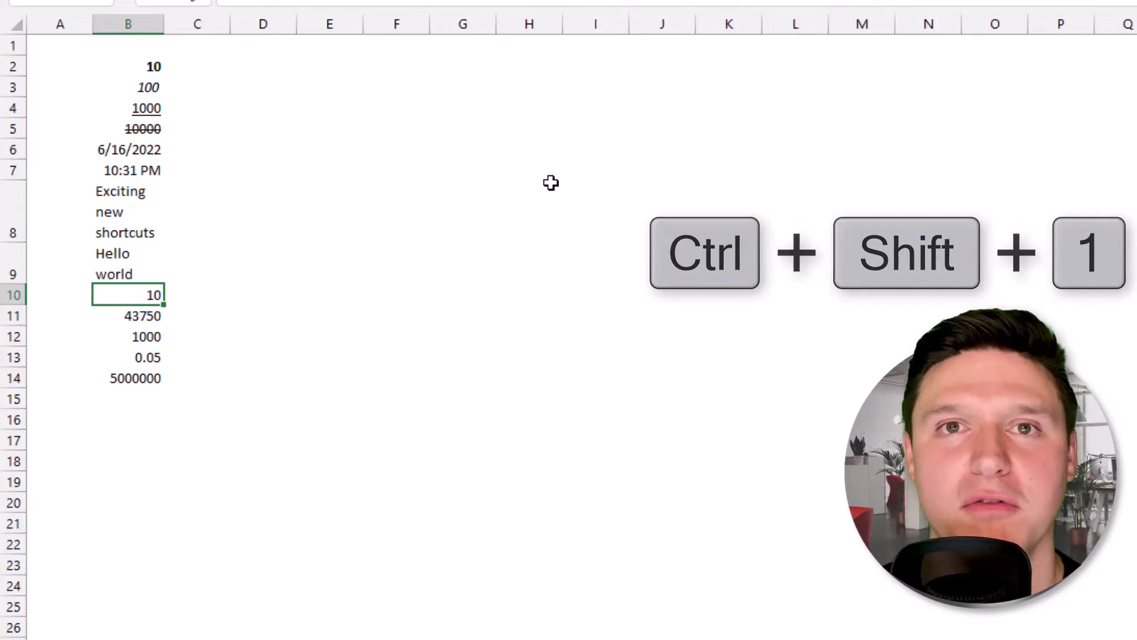
Format B10:B14 as two-decimal number, date, currency, percentage and scientific notation.
key(ctrl+shift+1)
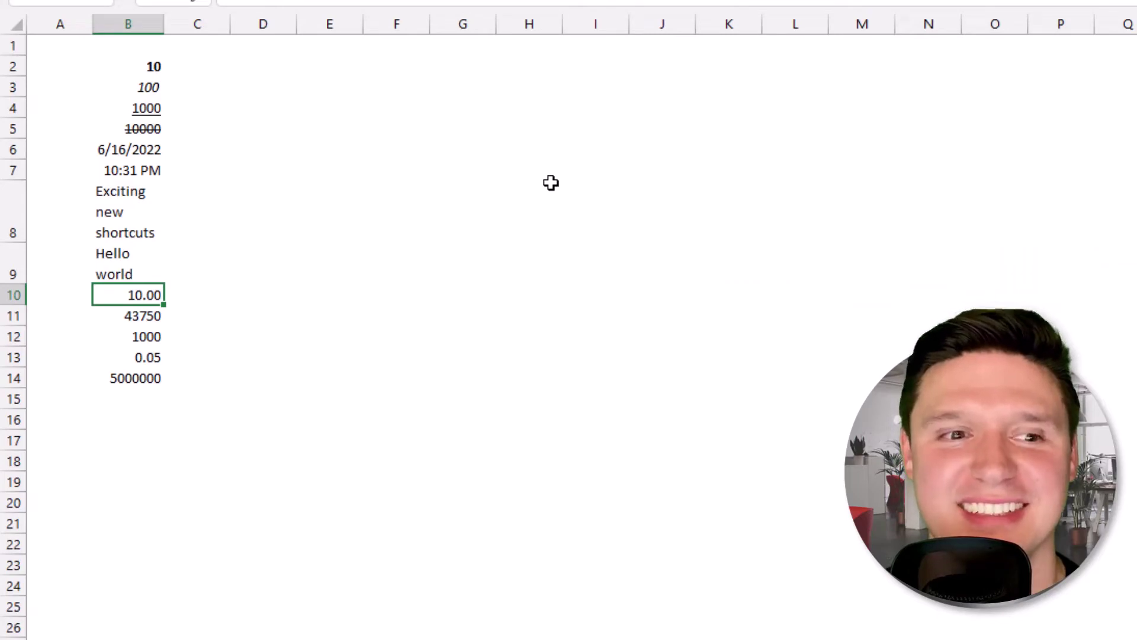
key(Down)
key(ctrl+shift+3)
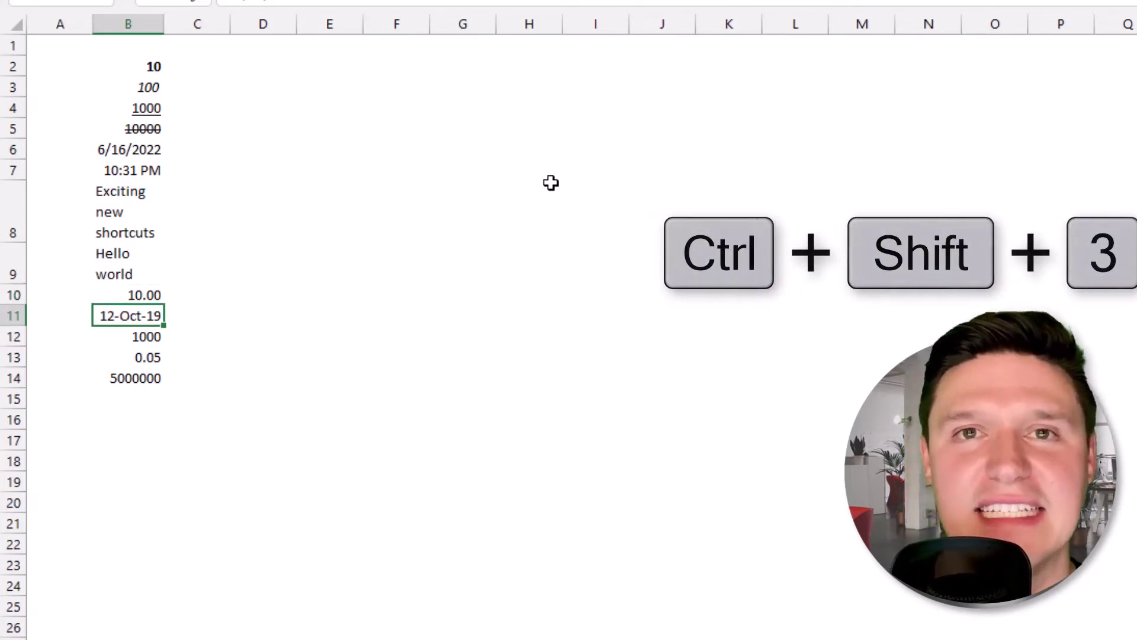
key(Down)
key(ctrl+shift+4)
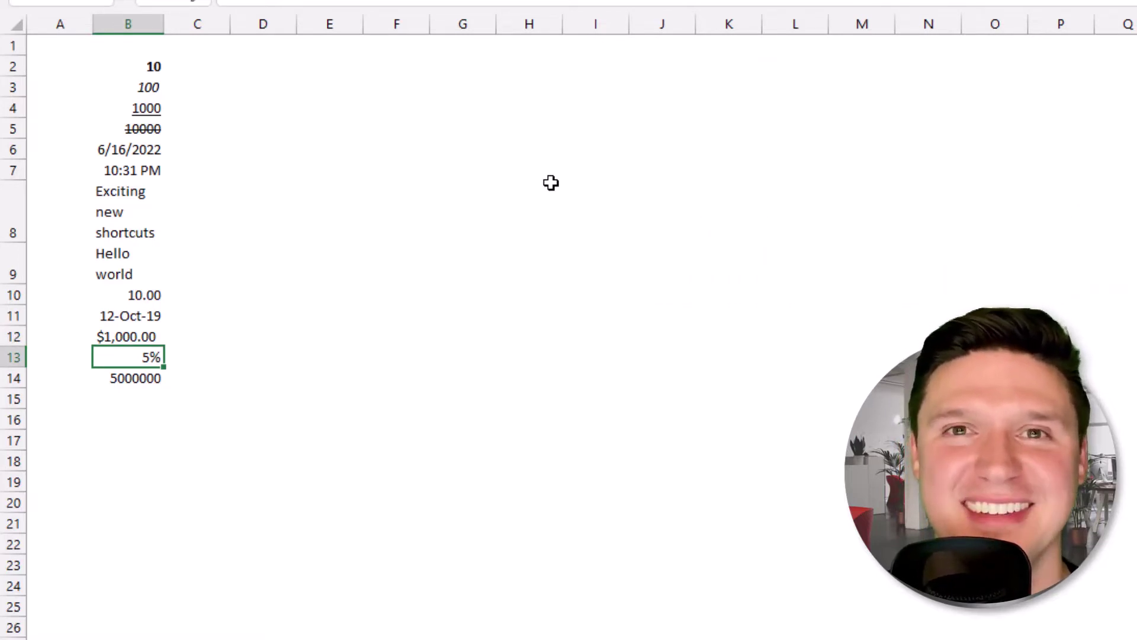
key(Down)
key(ctrl+shift+6)
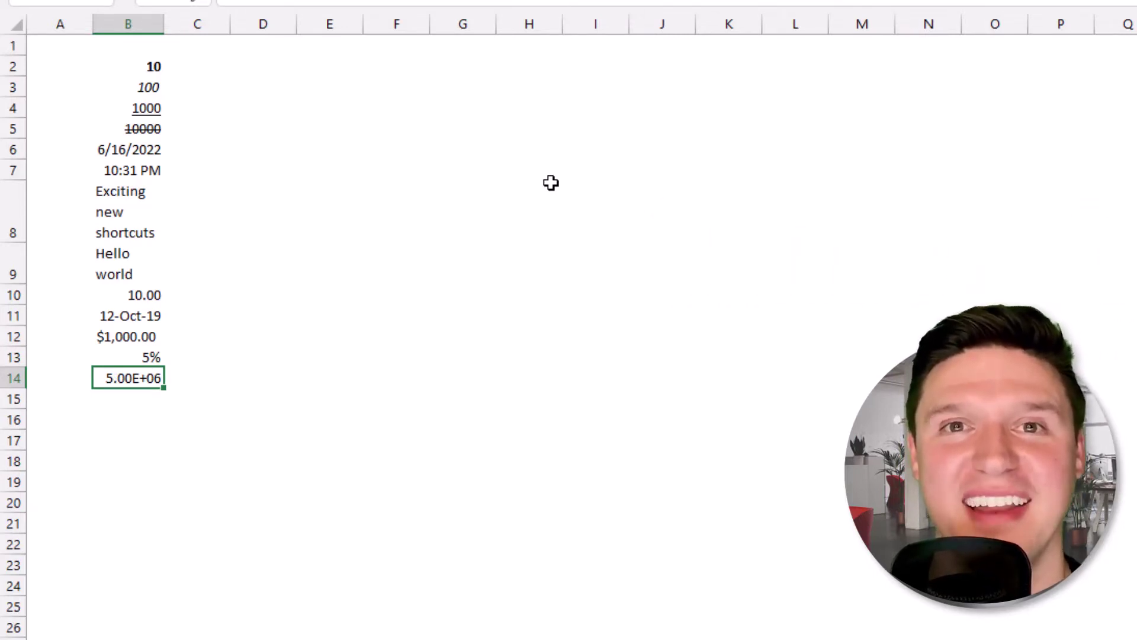
Add, then remove, an outline border on B15, and select the column B data block.
key(Down)
key(ctrl+shift+7)
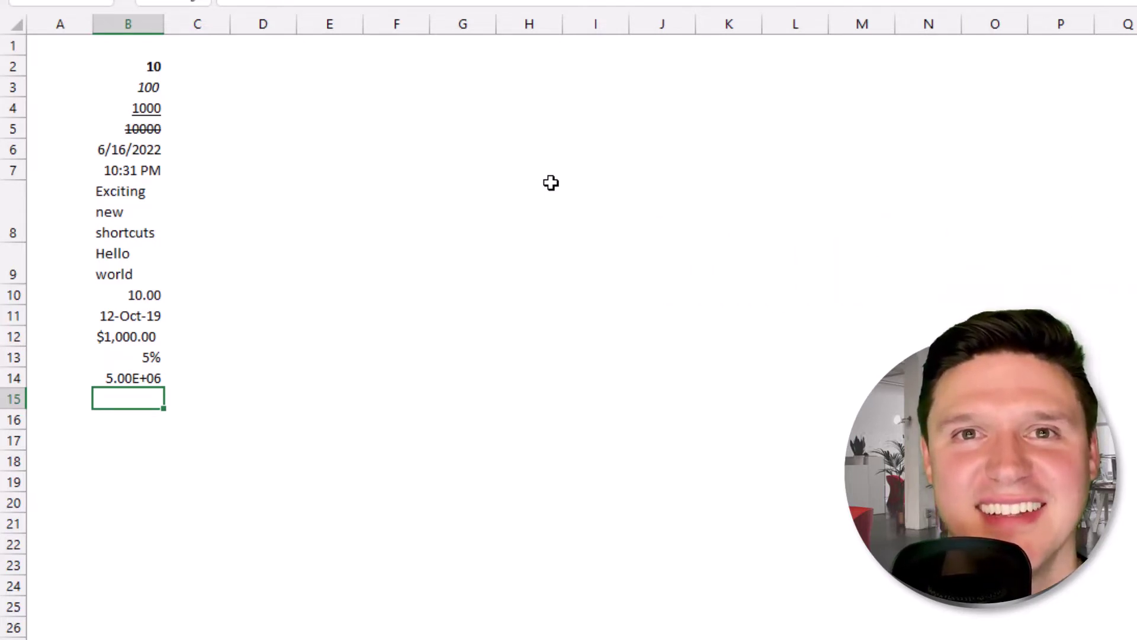
key(Down)
key(Down)
key(Up)
key(Up)
key(ctrl+shift+minus)
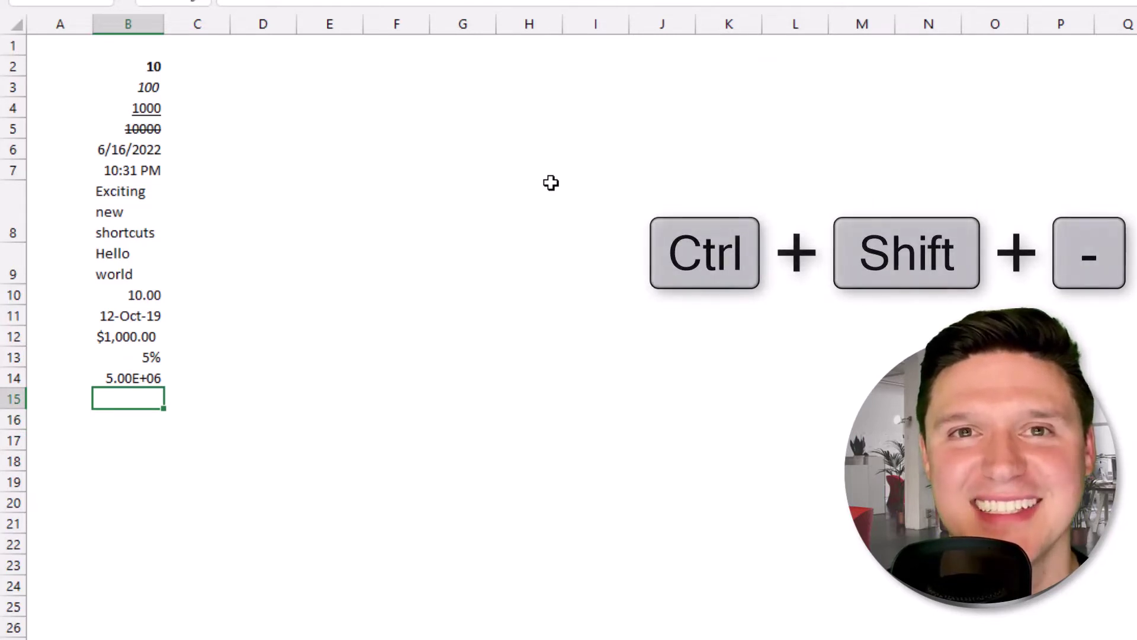
key(Down)
key(Down)
key(Up)
key(Up)
key(Up)
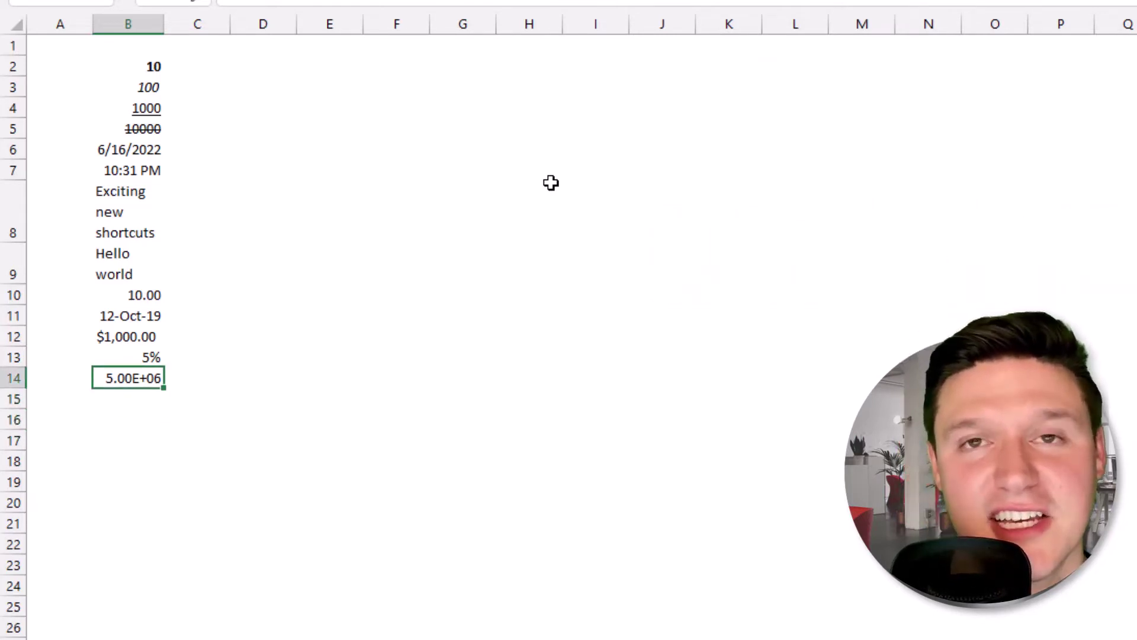
key(ctrl+shift+8)
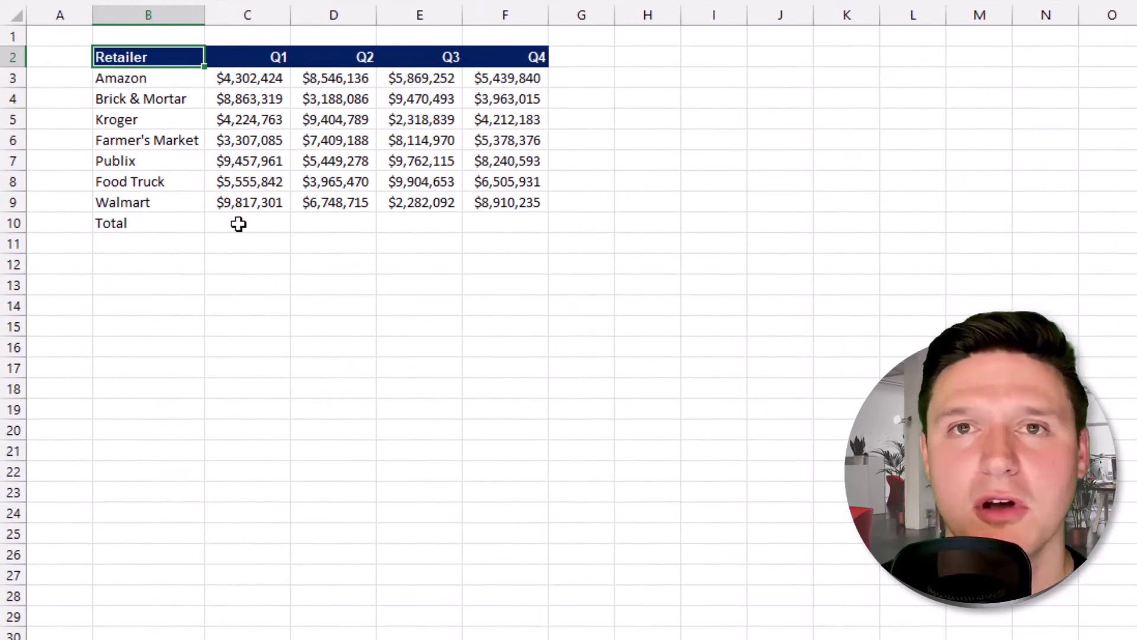
Fill the Total row with Q1–Q4 sums, then open C10's =SUM(C3:C9) for editing.
key(Right)
key(Down)
key(ctrl+shift+Right)
key(ctrl+shift+Down)
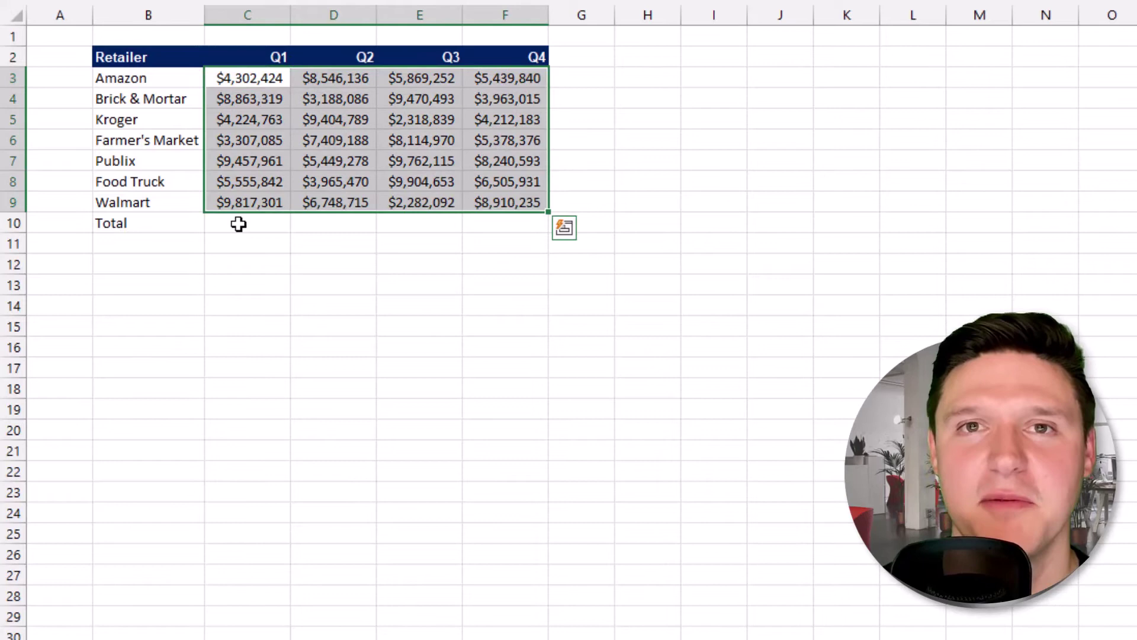
key(shift+Down)
key(alt+Return)
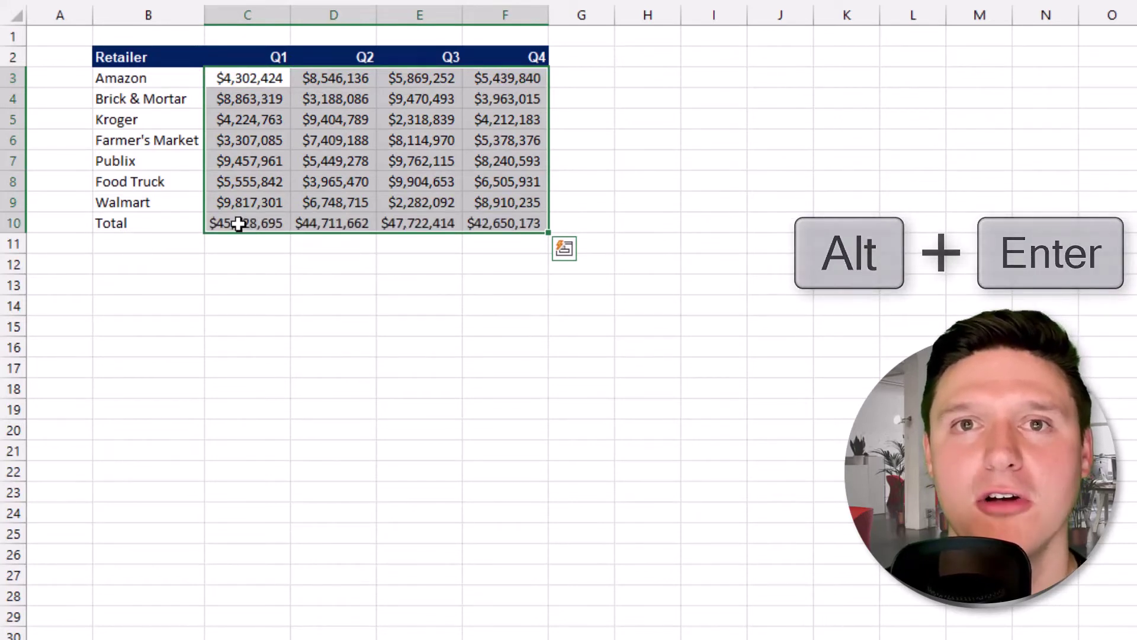
click(238, 223)
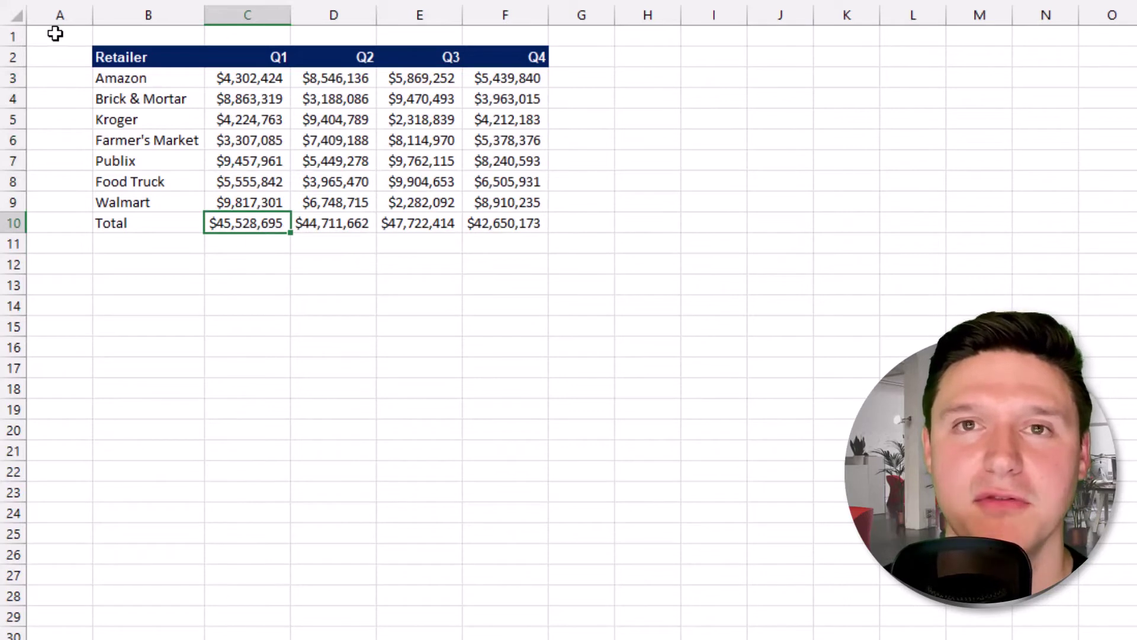
key(F2)
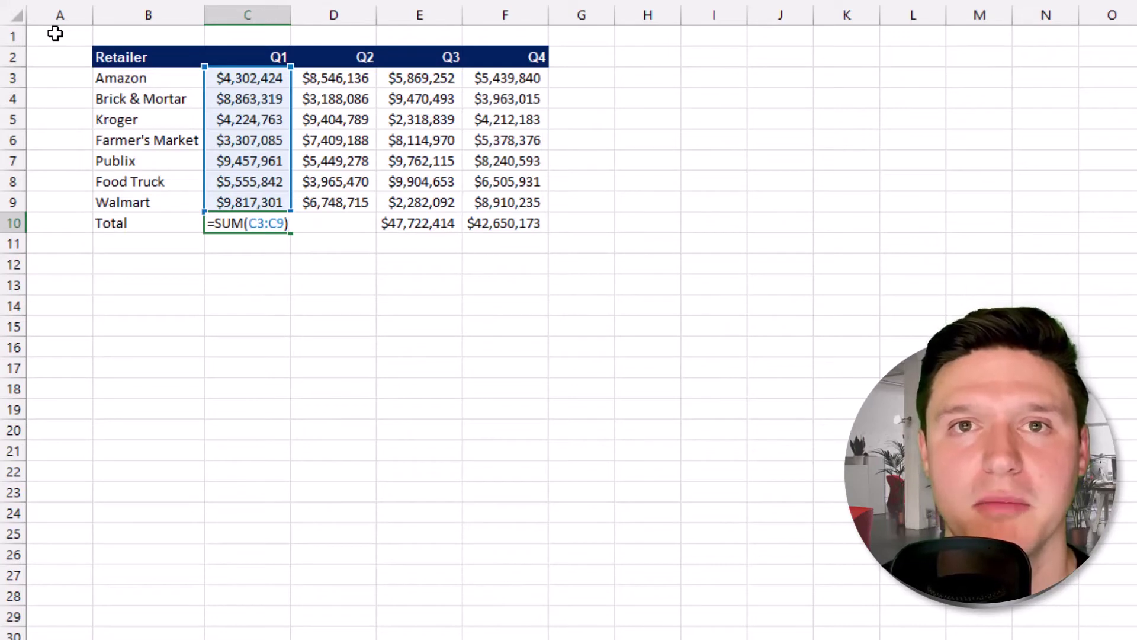
Wrap C10's sum in ROUND with -3, giving =ROUND(SUM(C3:C9),-3).
key(Home)
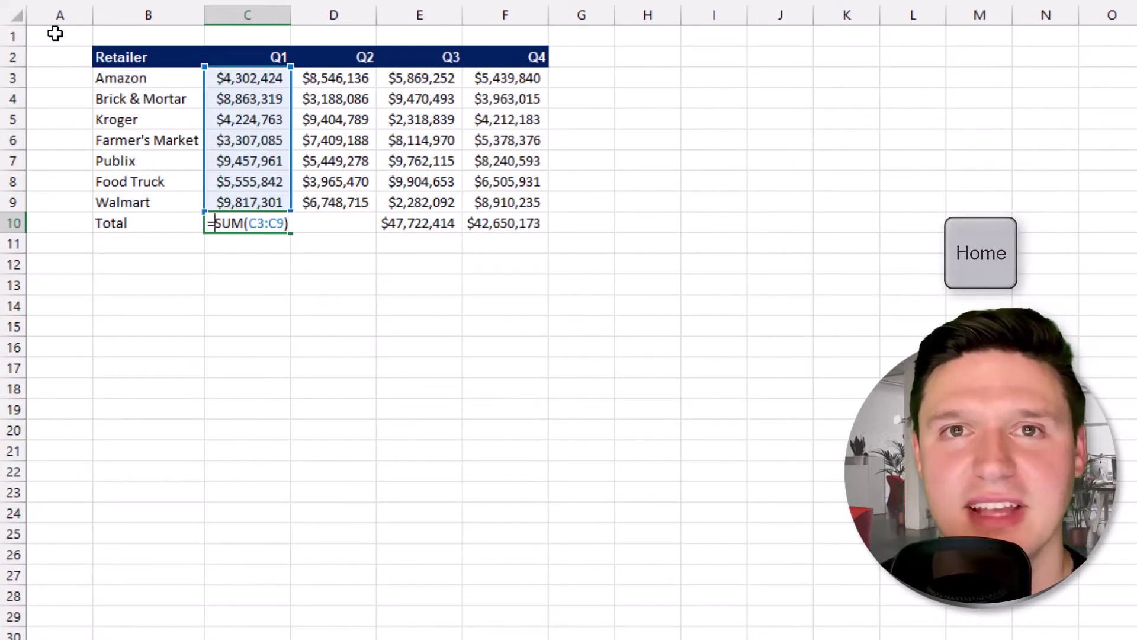
text(rou)
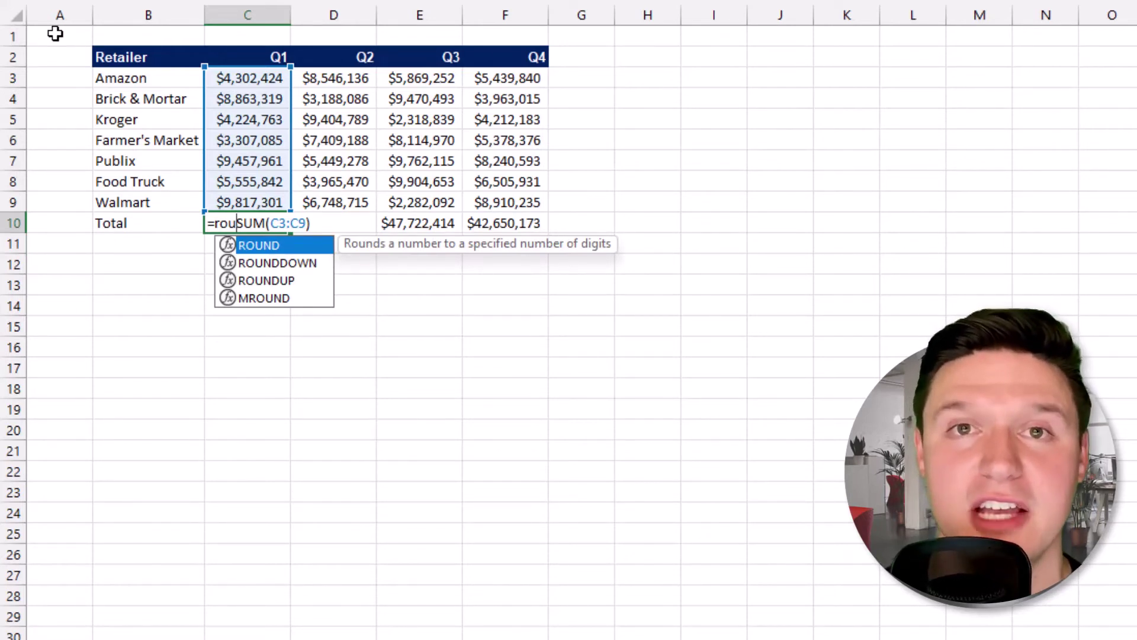
key(Down)
key(Down)
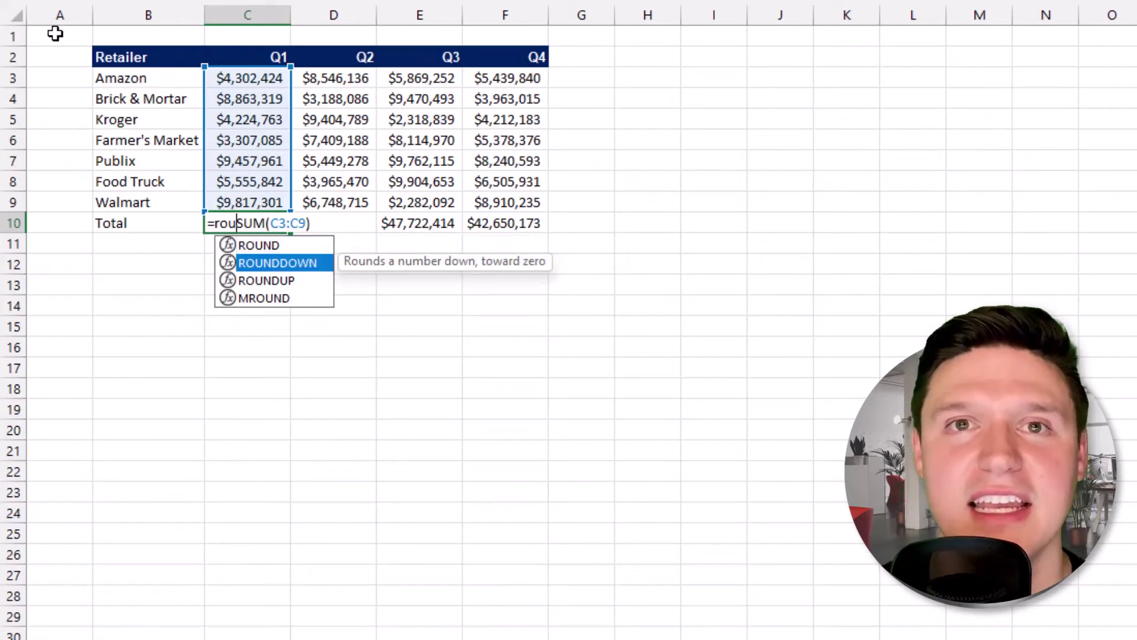
key(Up)
key(Up)
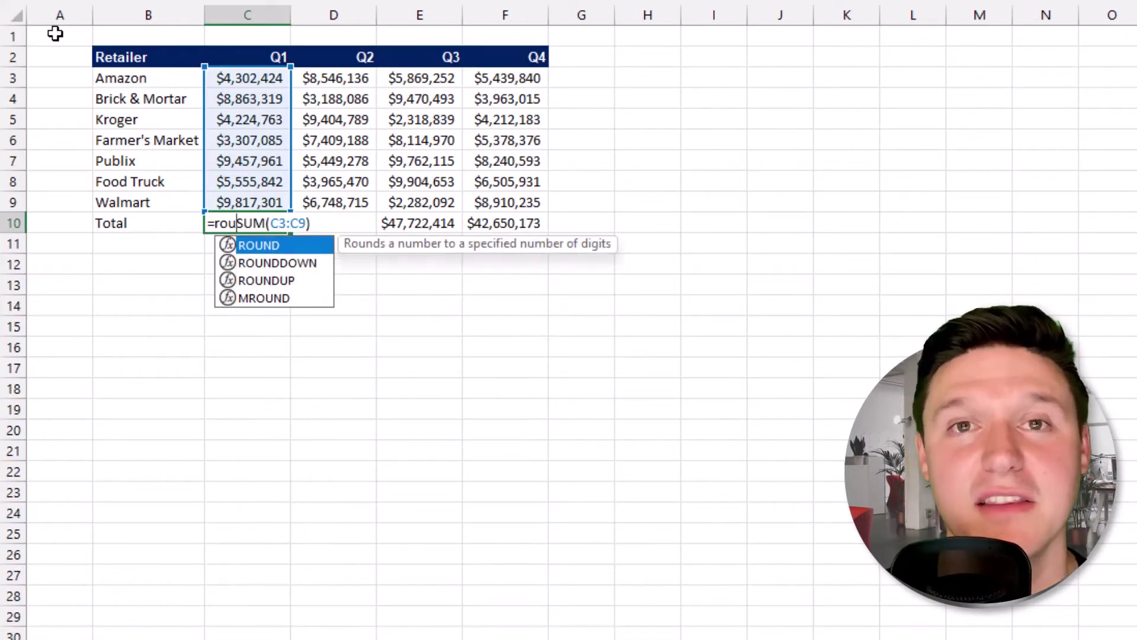
key(Tab)
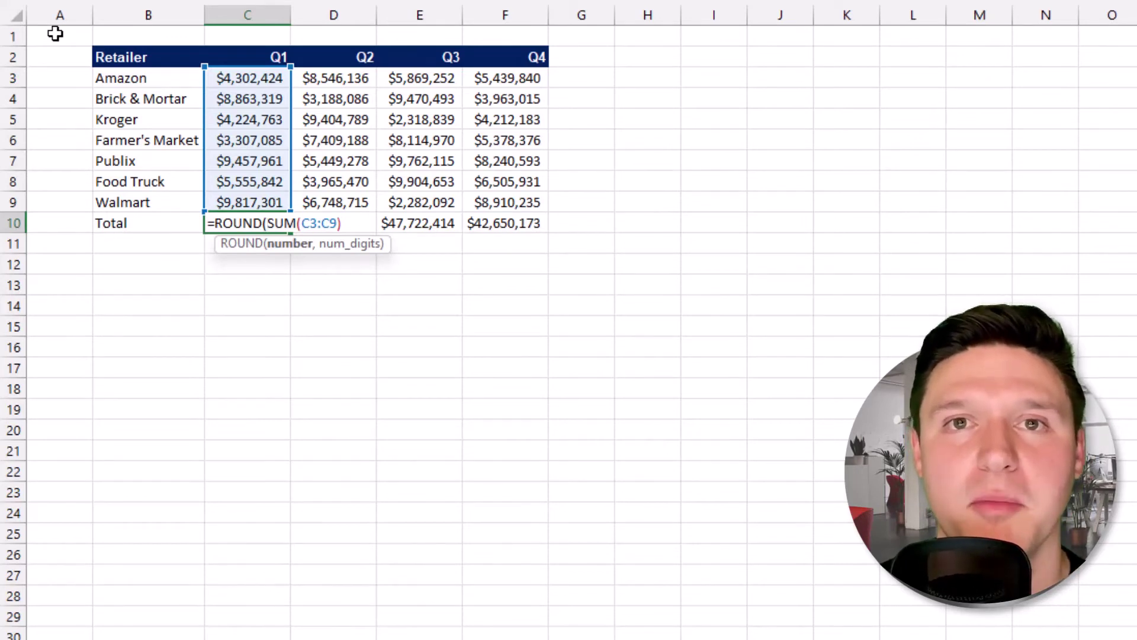
key(End)
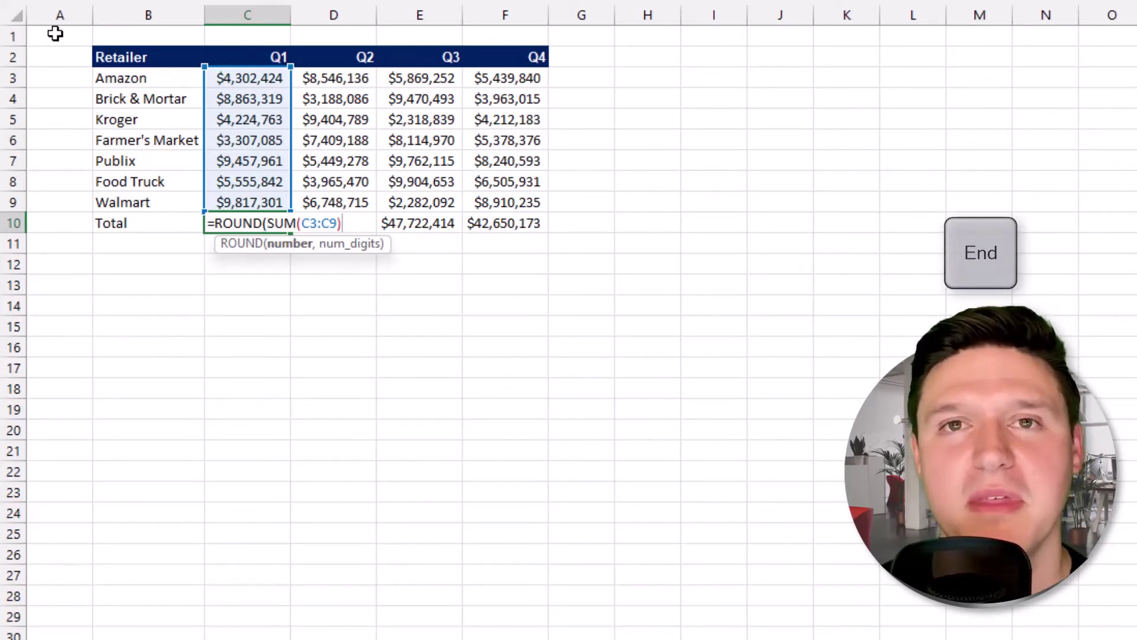
text(,)
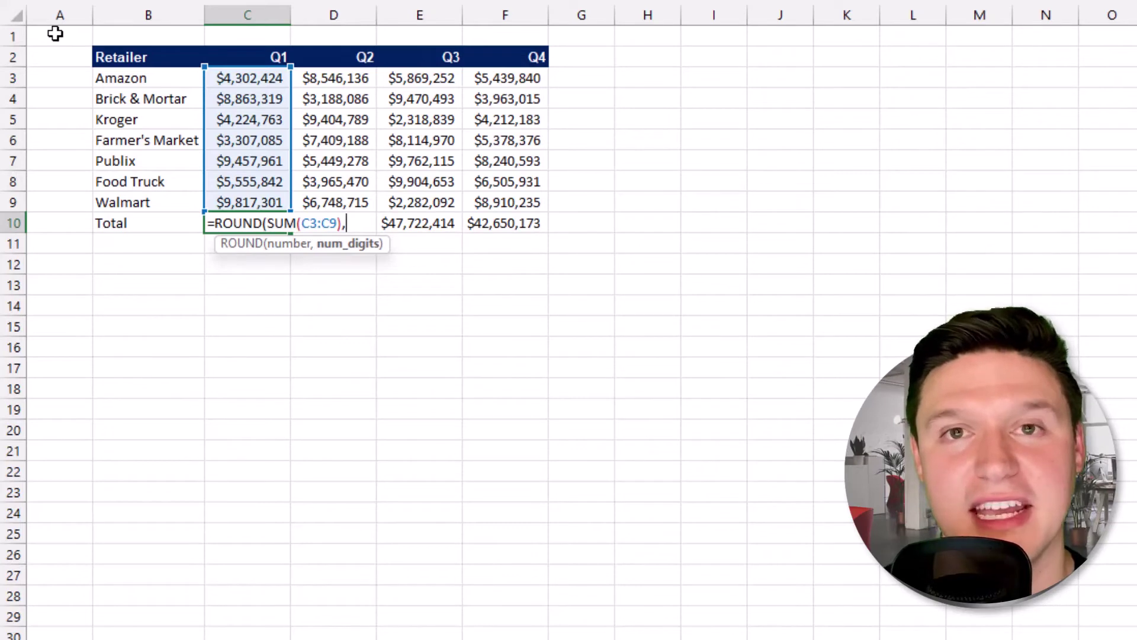
text(-3))
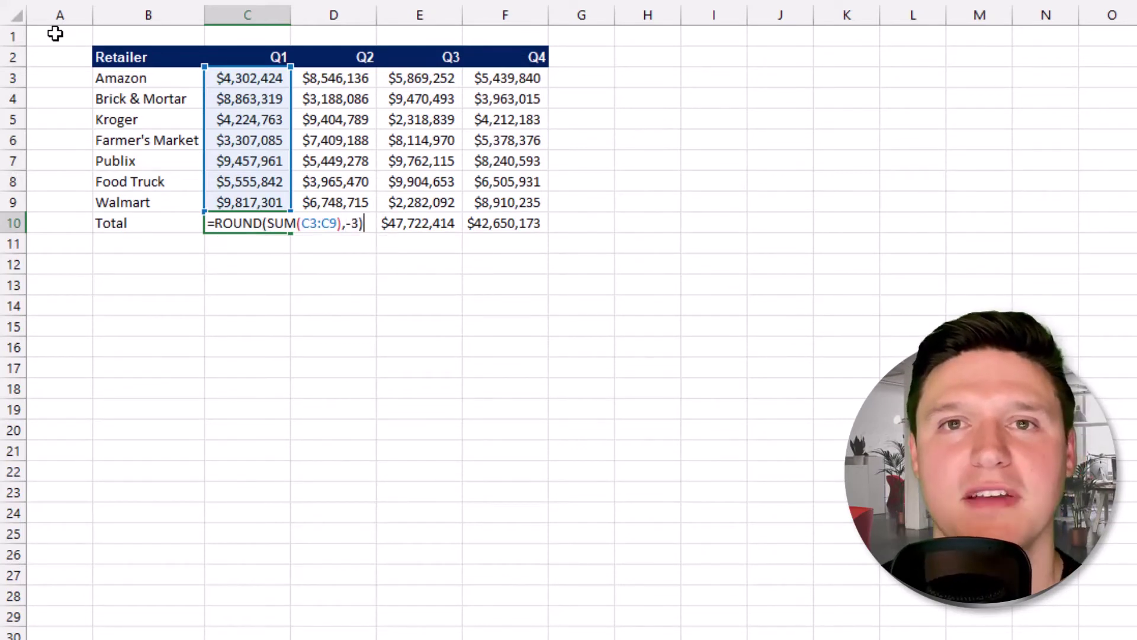
key(Return)
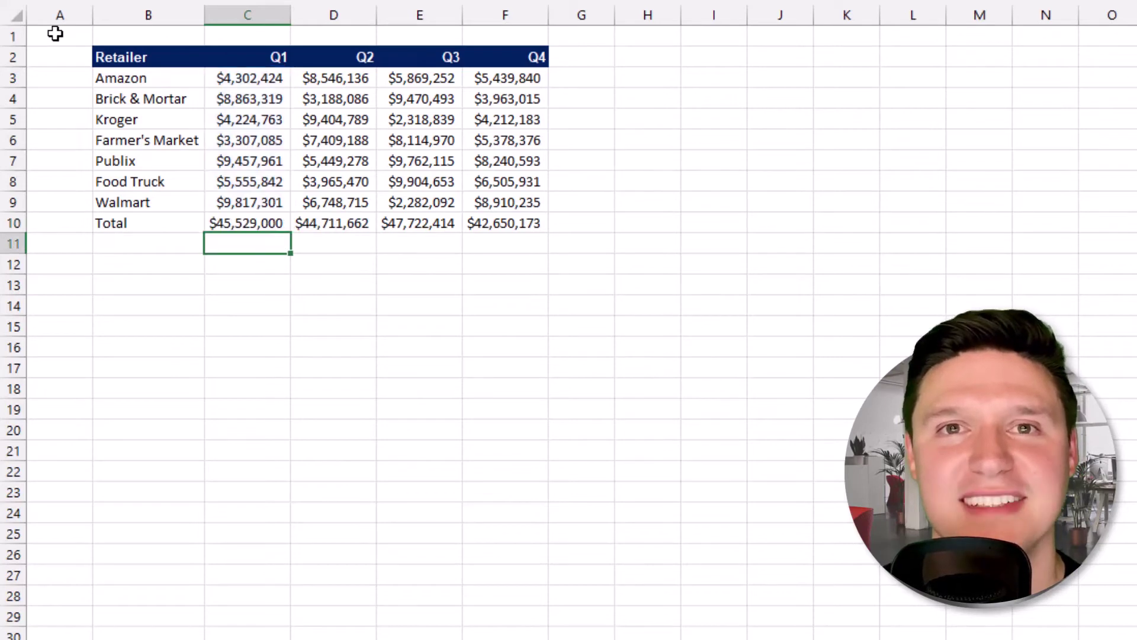
key(Up)
key(F2)
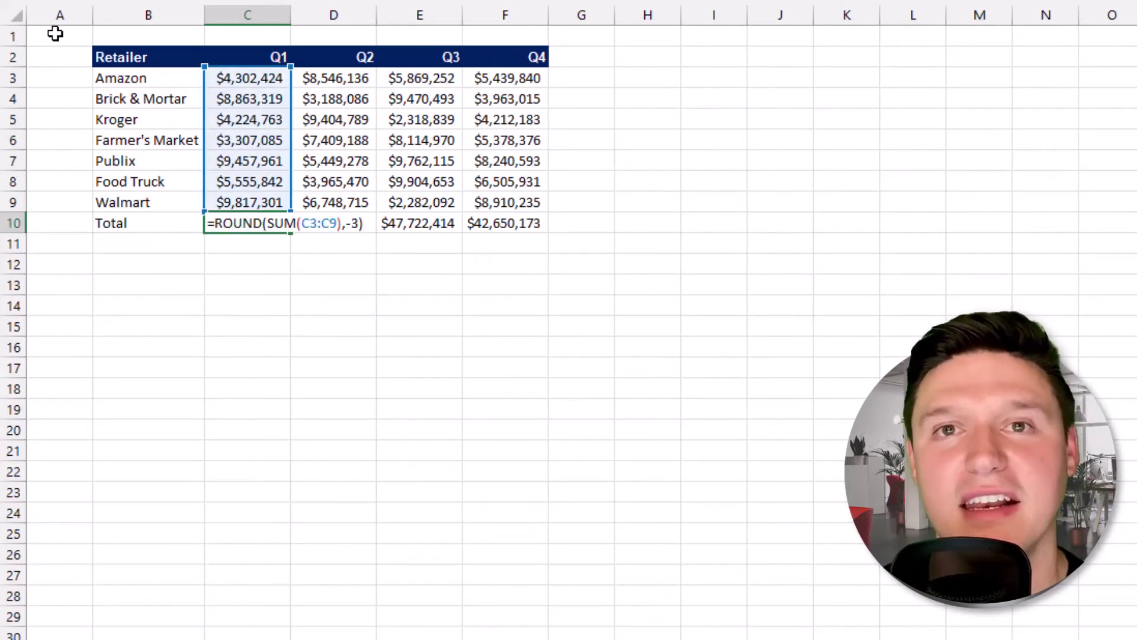
text(mistake     lksjdflskjdf)
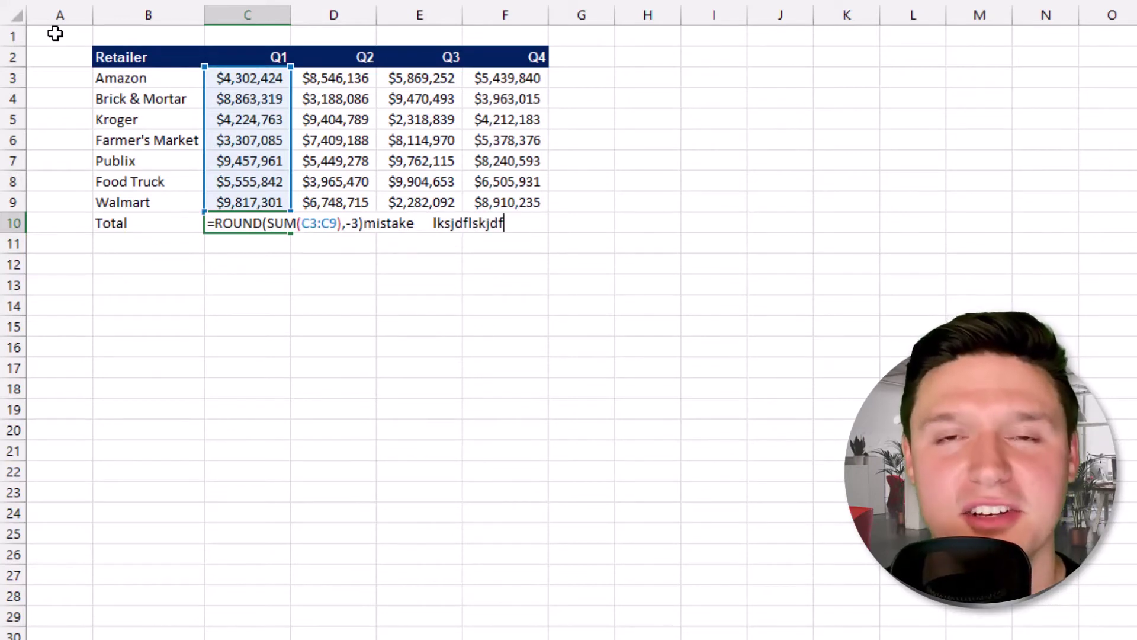
key(Escape)
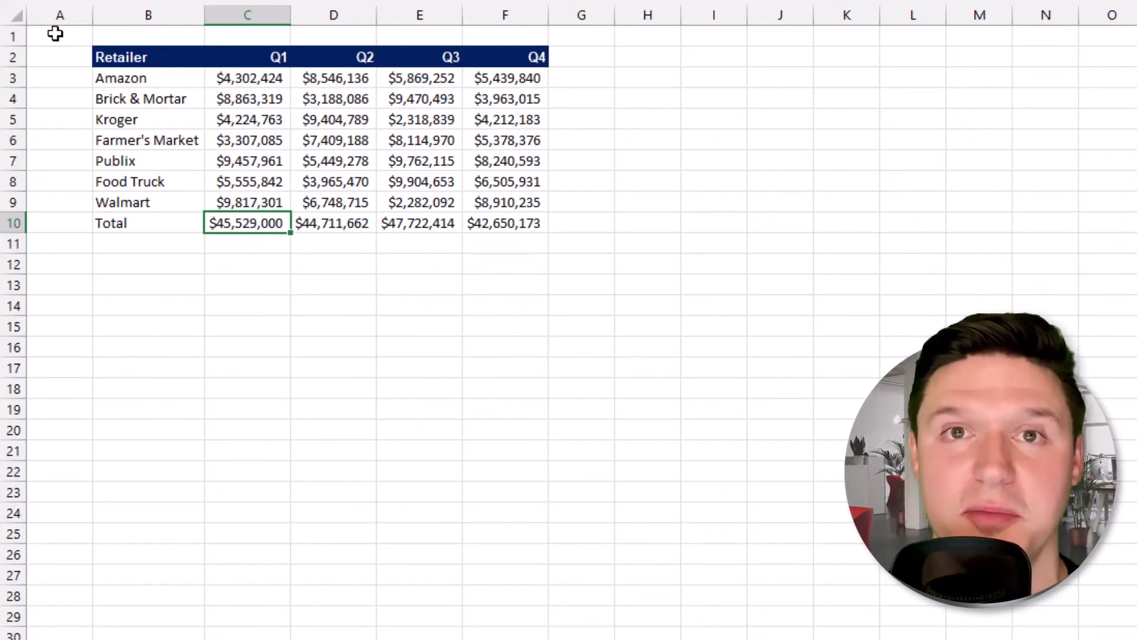
key(Left)
key(Down)
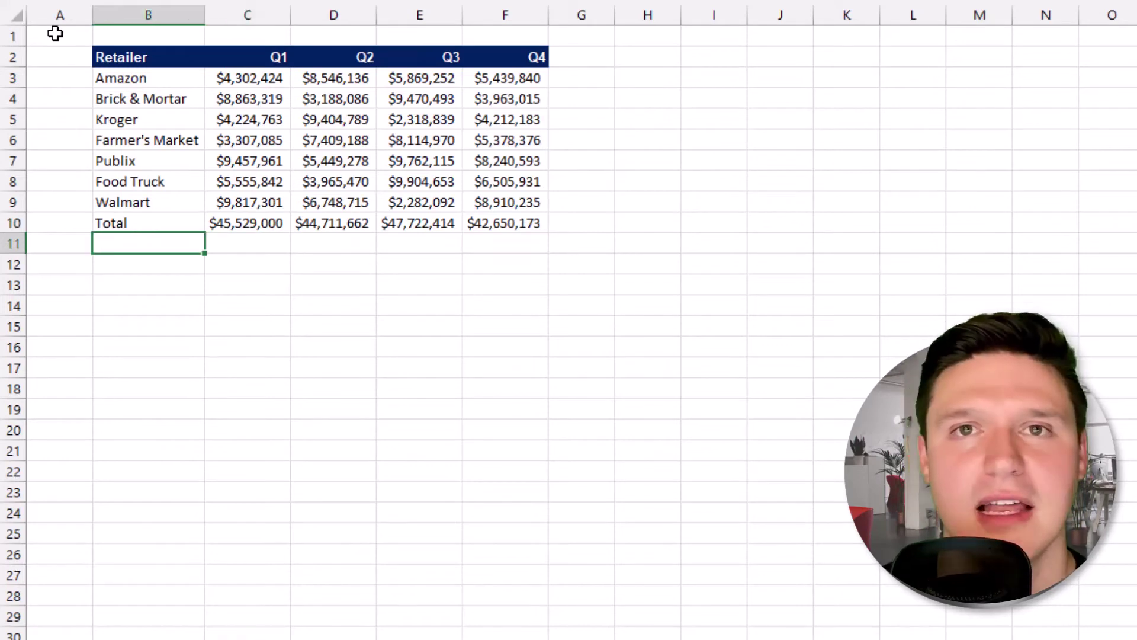
Label B11 'Median' and enter the Q1 median formula =MEDIAN(C3:C9) in C11.
text(Median)
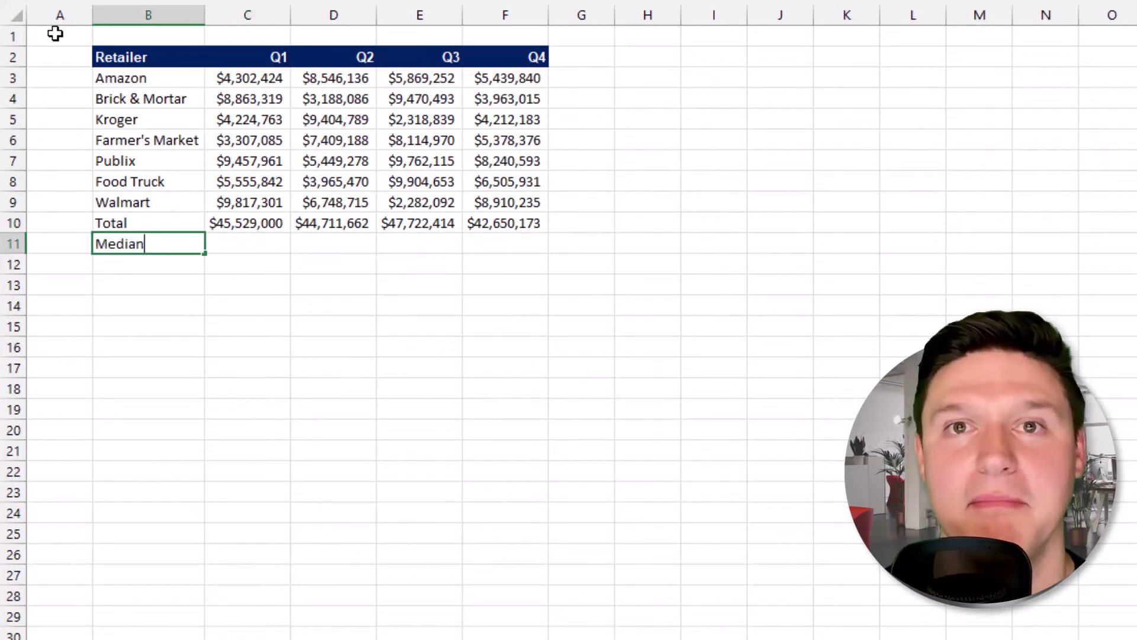
key(Tab)
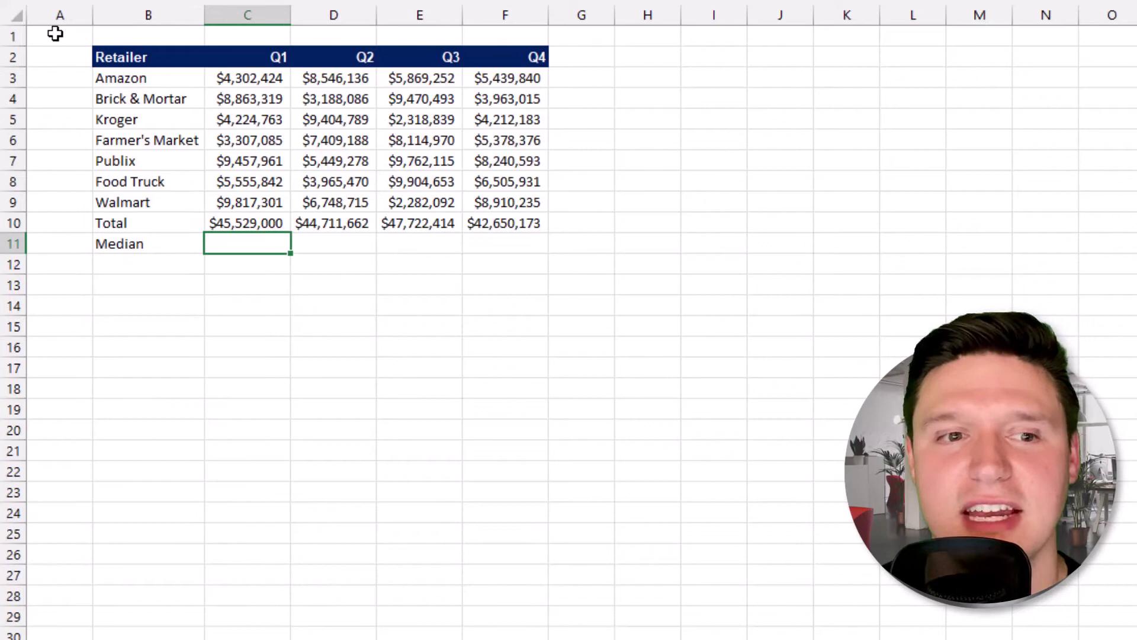
text(+)
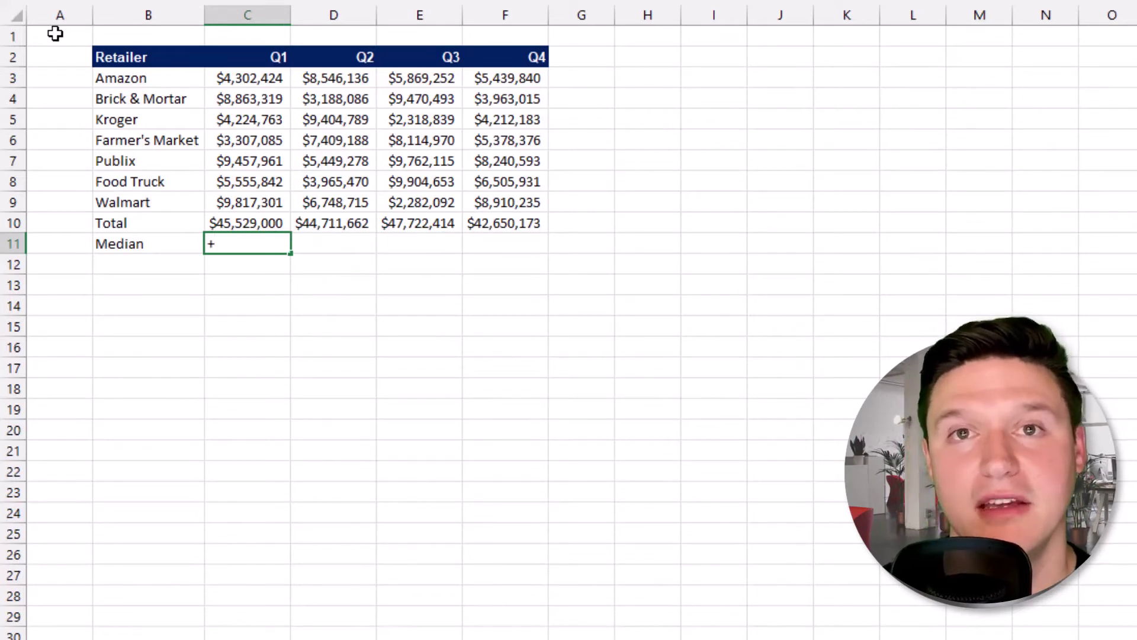
text(med)
key(Tab)
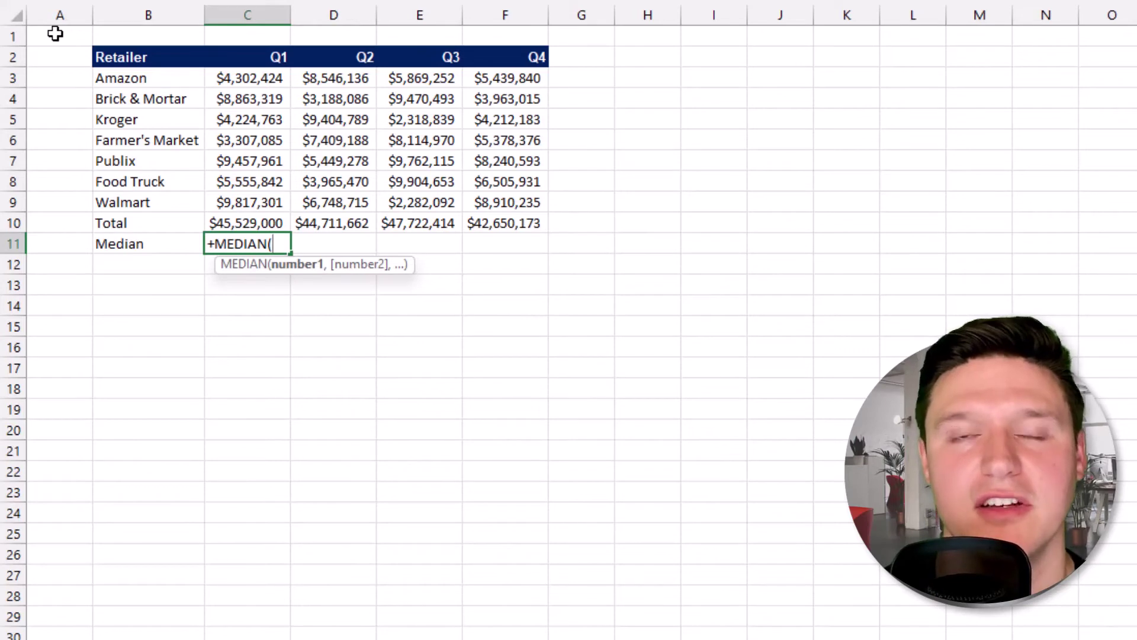
key(Up)
key(Up)
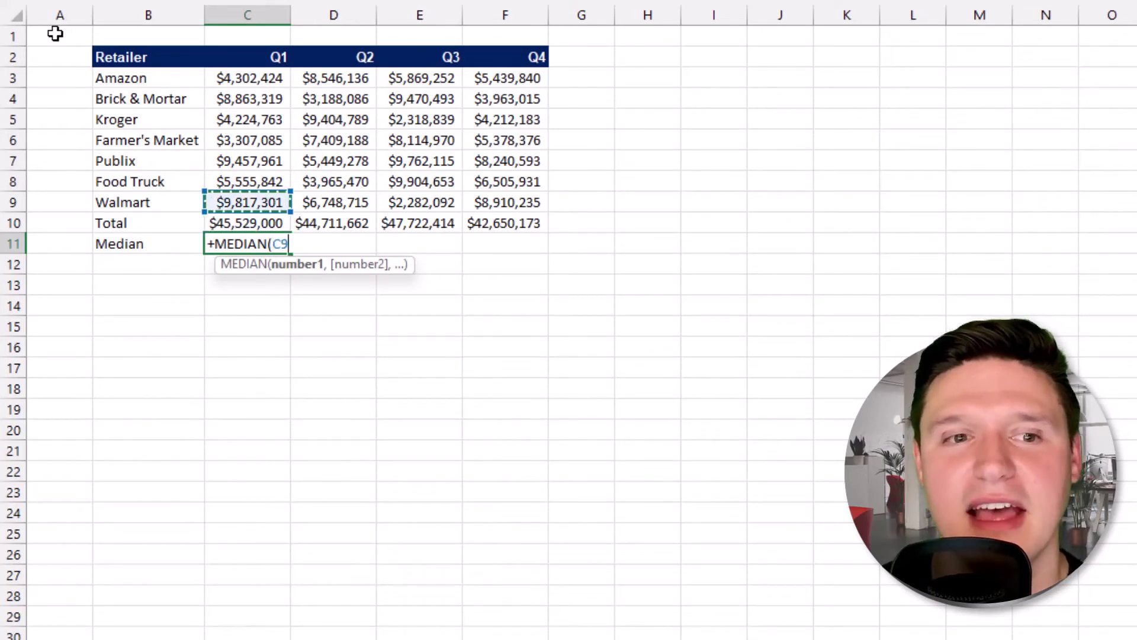
key(ctrl+shift+Up)
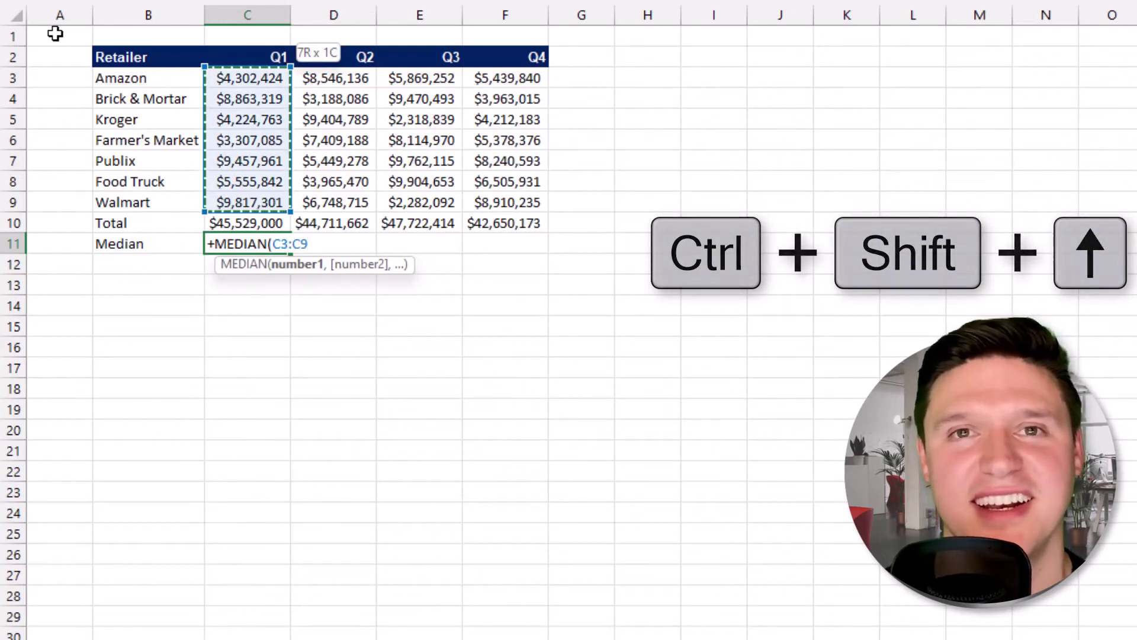
key(F4)
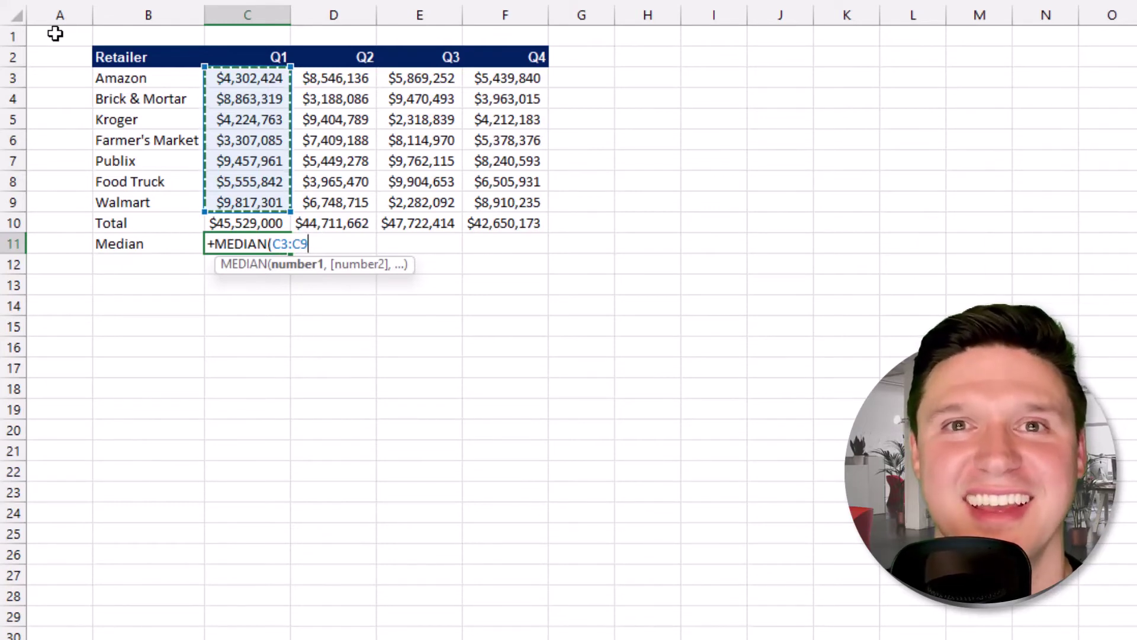
text())
key(ctrl+Return)
Fill the median formula across Q2–Q4 and down into rows 12–13.
key(shift+Right)
key(shift+Right)
key(shift+Right)
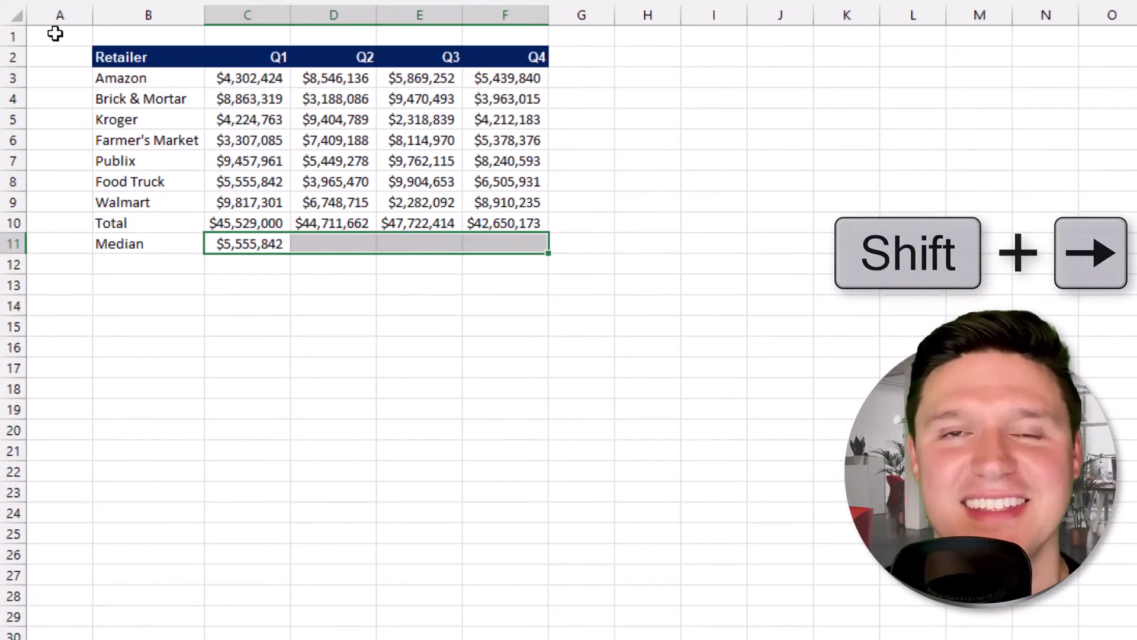
key(ctrl+r)
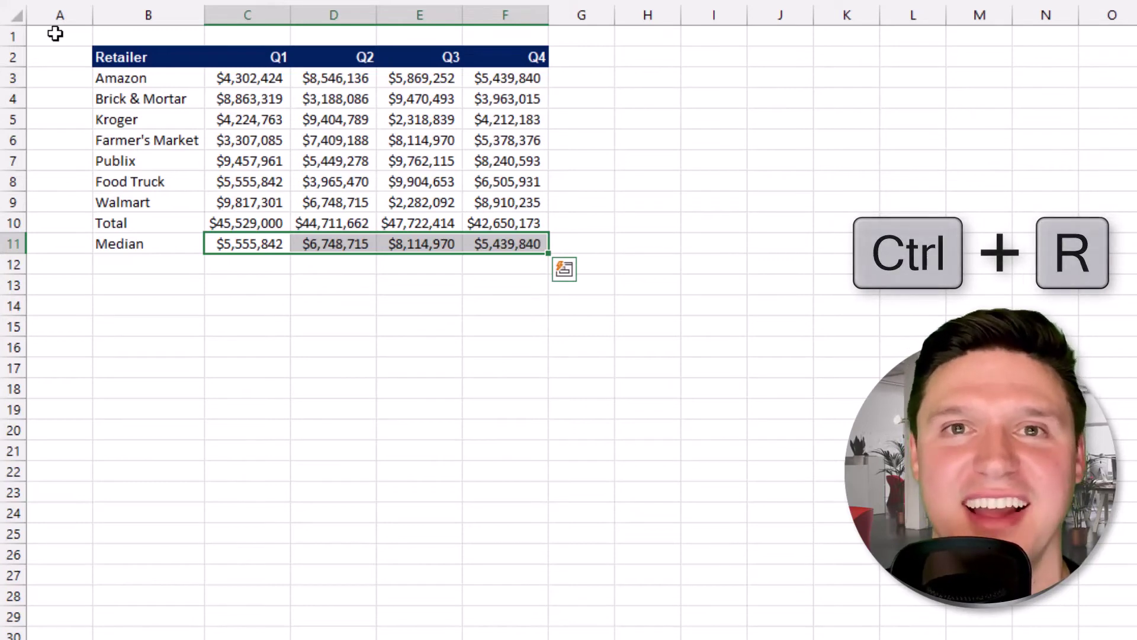
key(shift+Down)
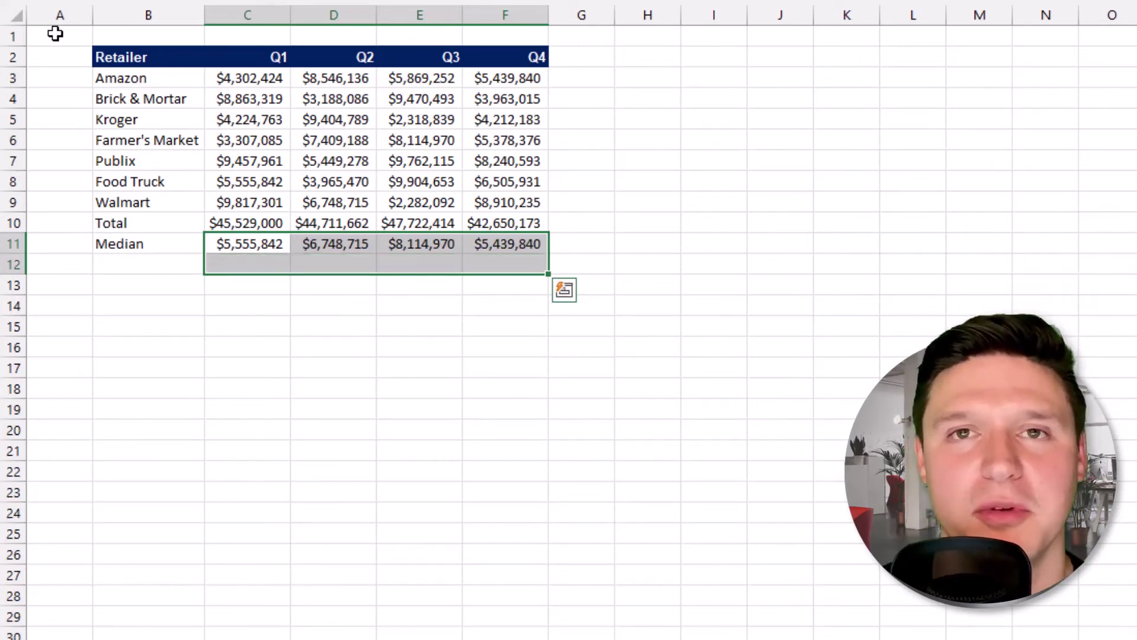
key(shift+Down)
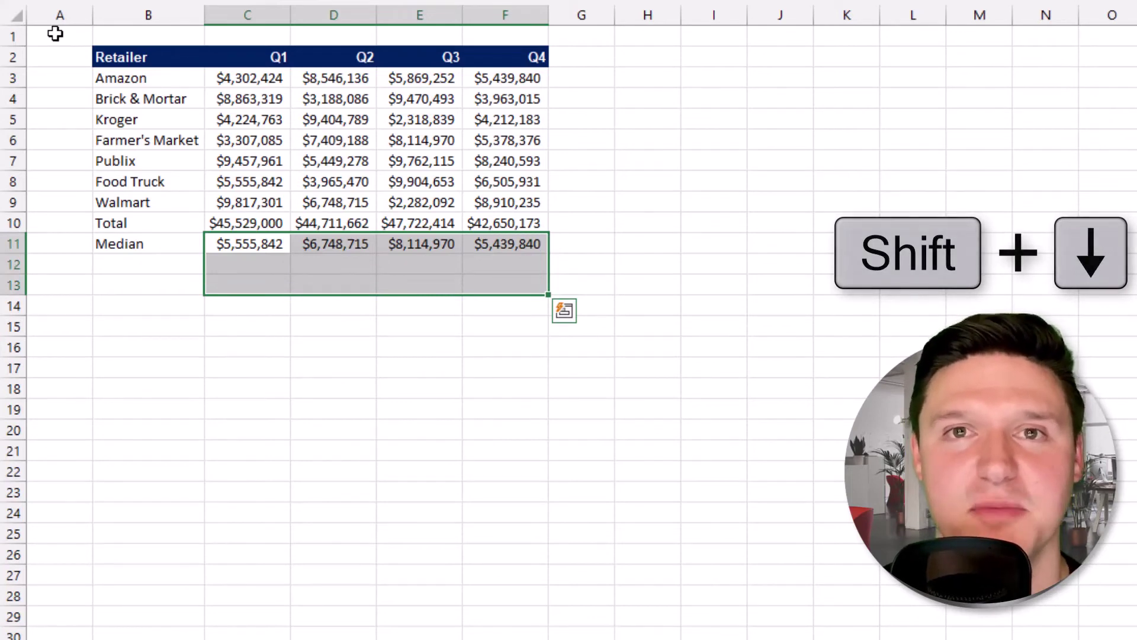
key(ctrl+d)
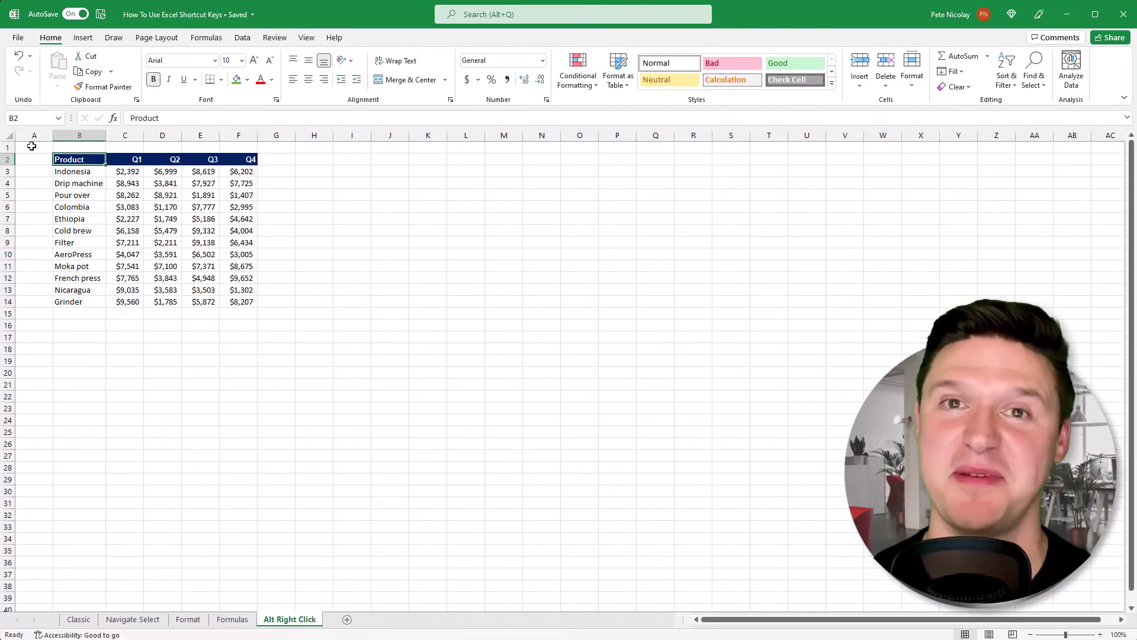
key(alt)
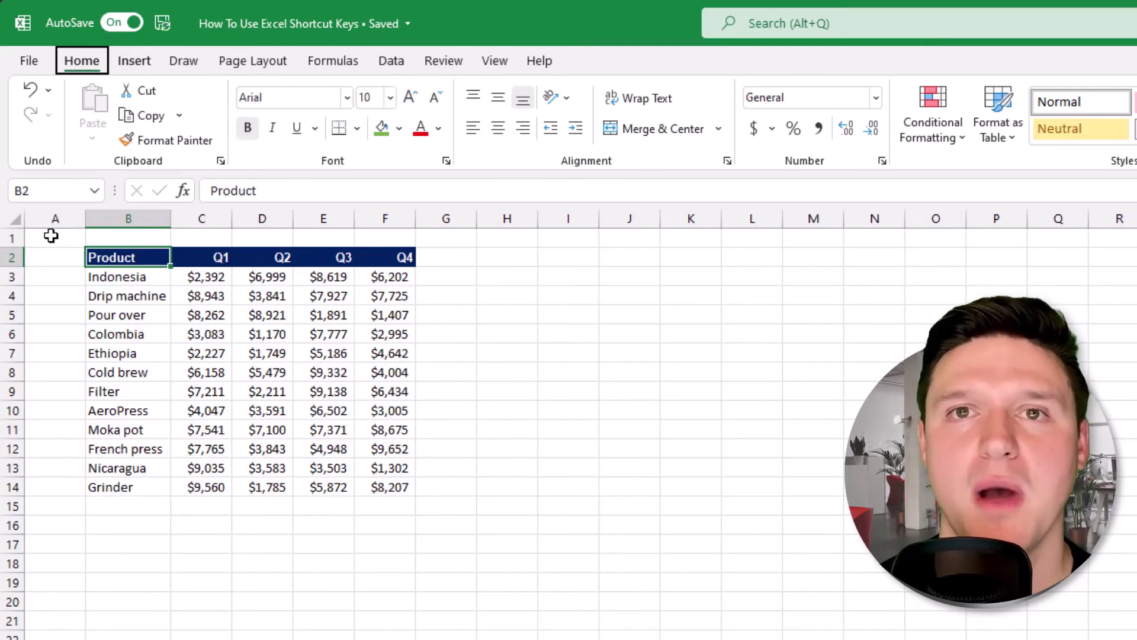
key(n)
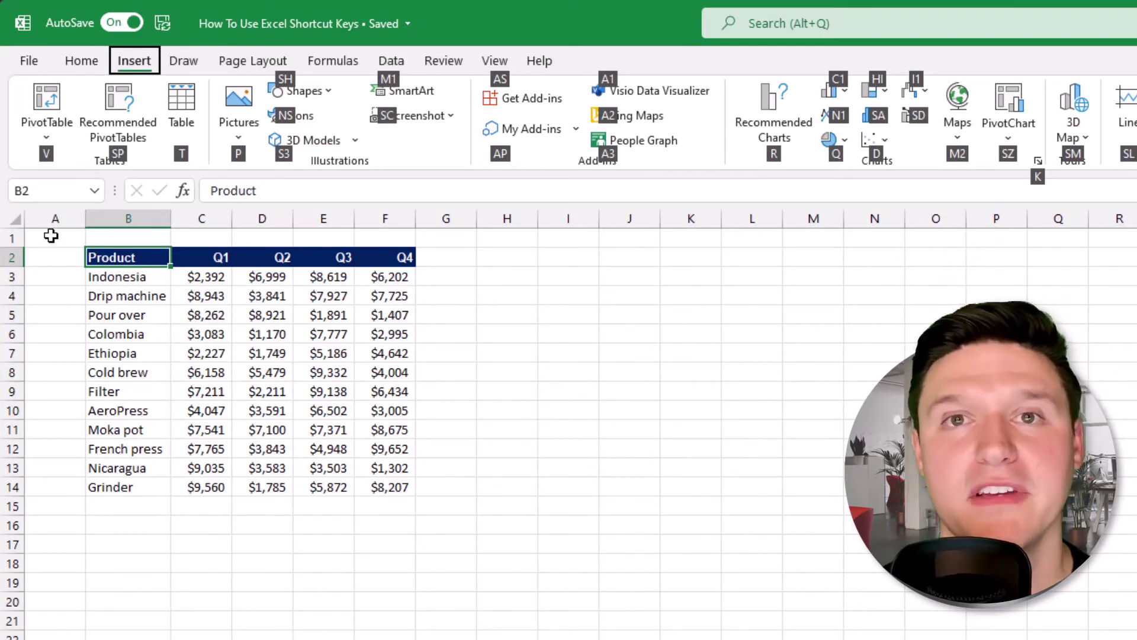
key(v)
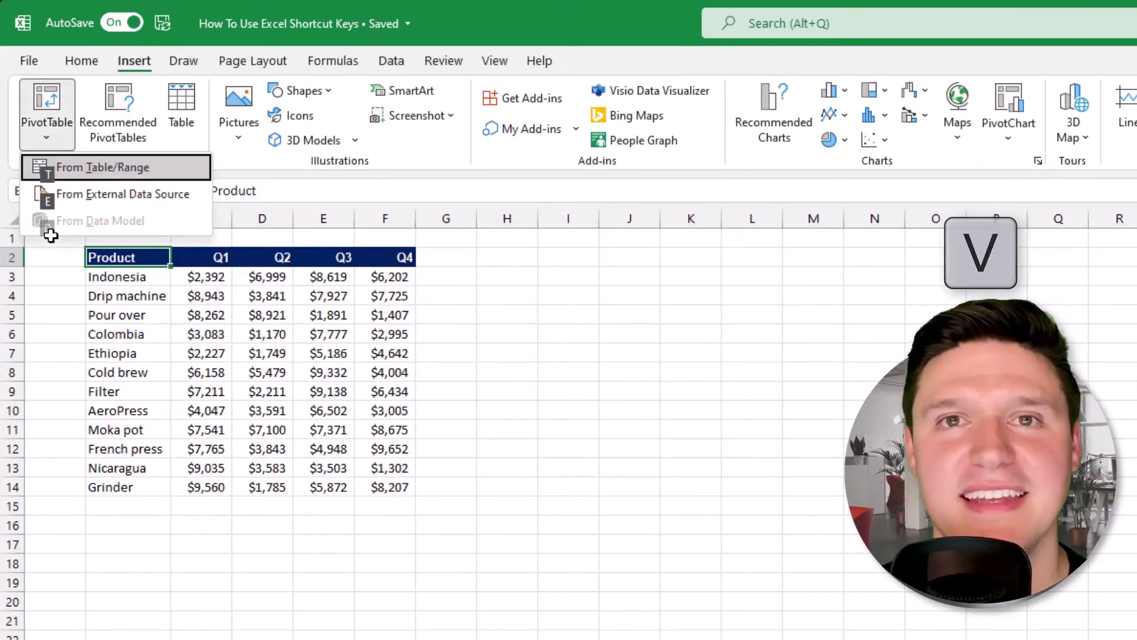
key(t)
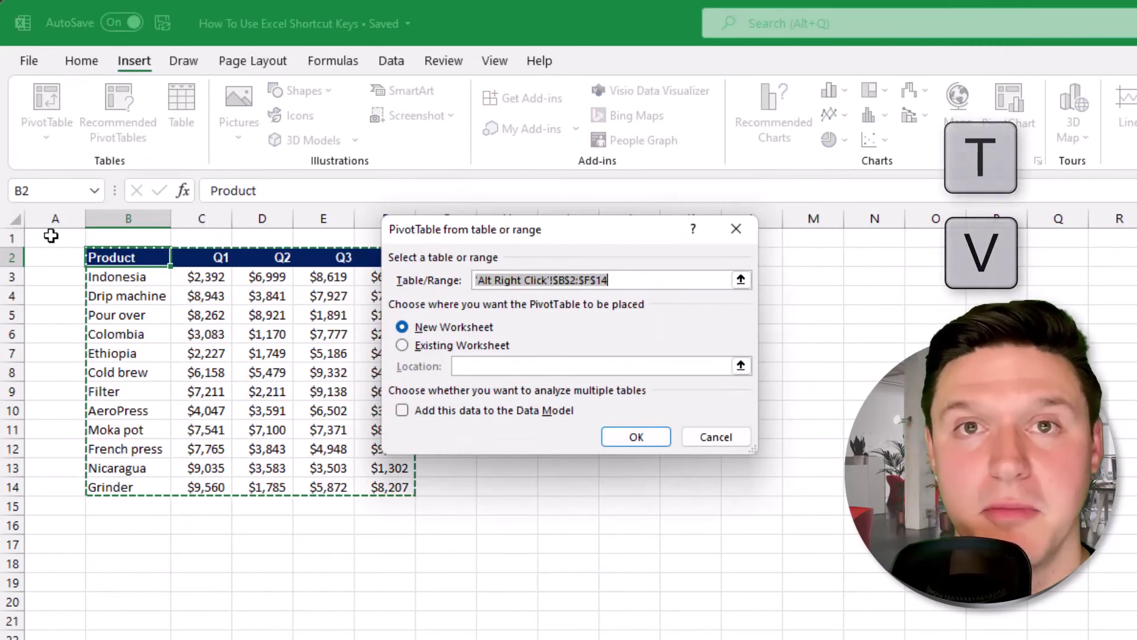
key(Escape)
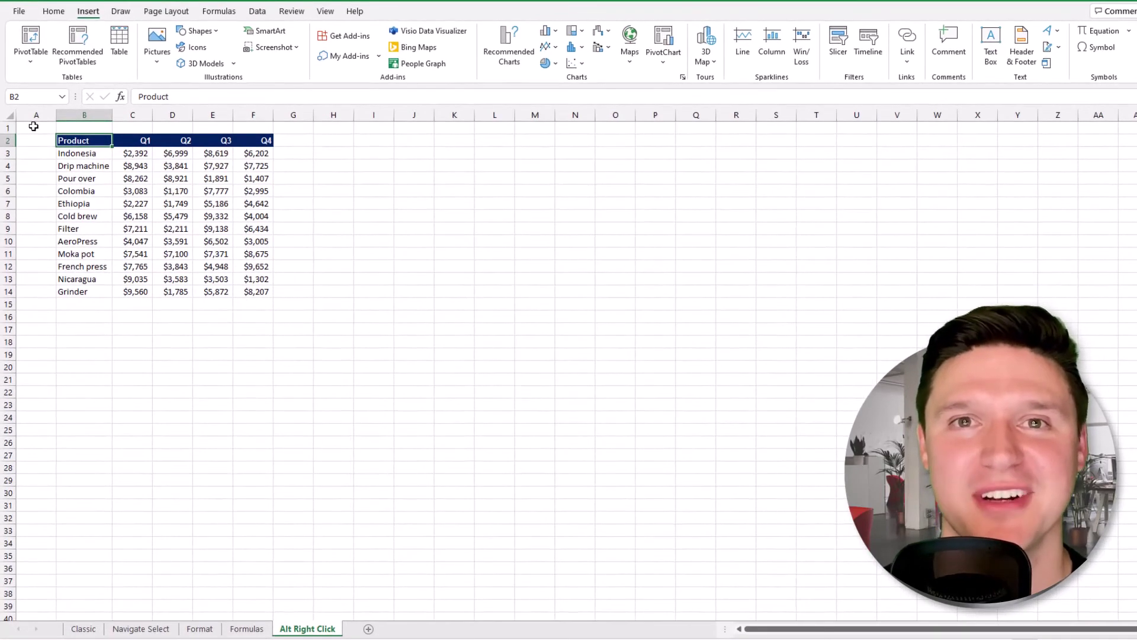
Select the product table and set it as the print area with Alt+P+R+S.
key(ctrl+shift+Right)
key(ctrl+shift+Down)
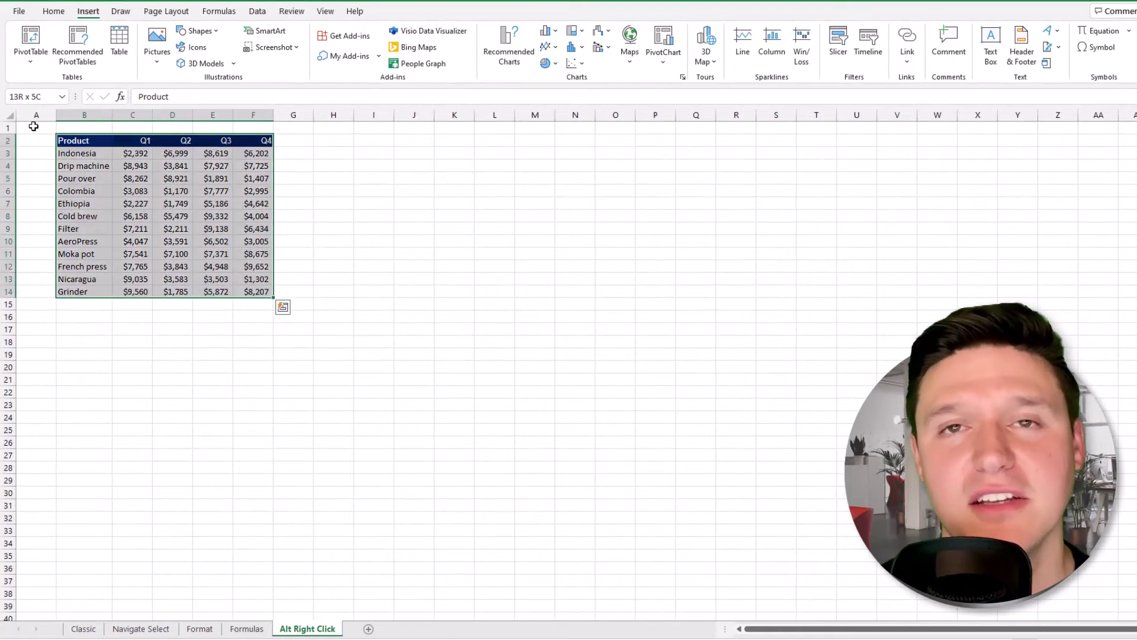
key(alt)
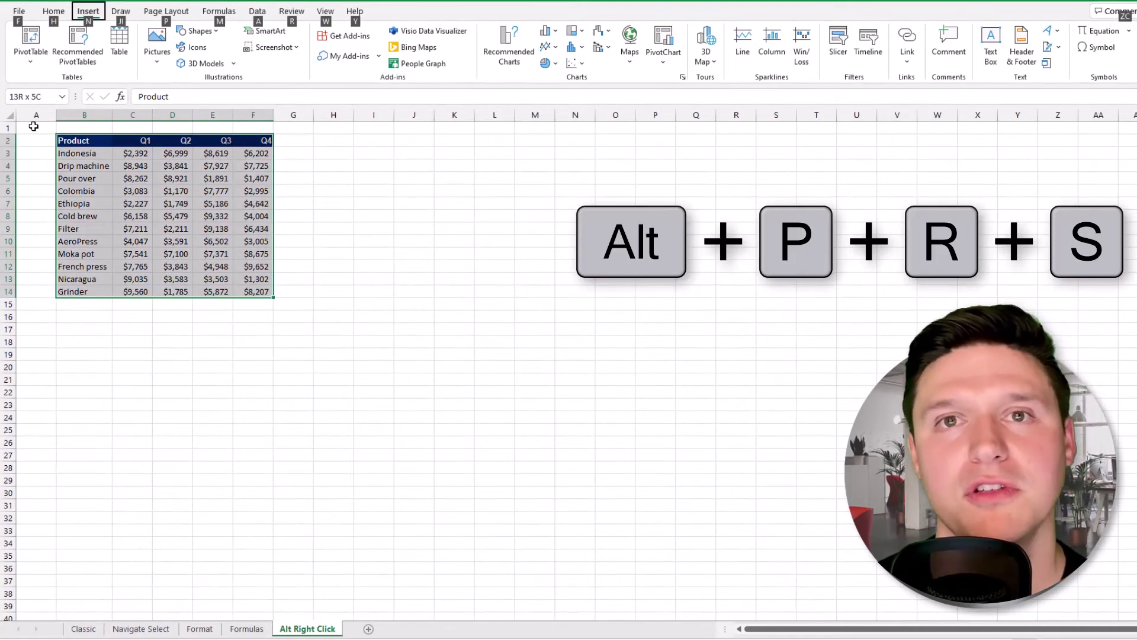
key(p)
key(r)
key(s)
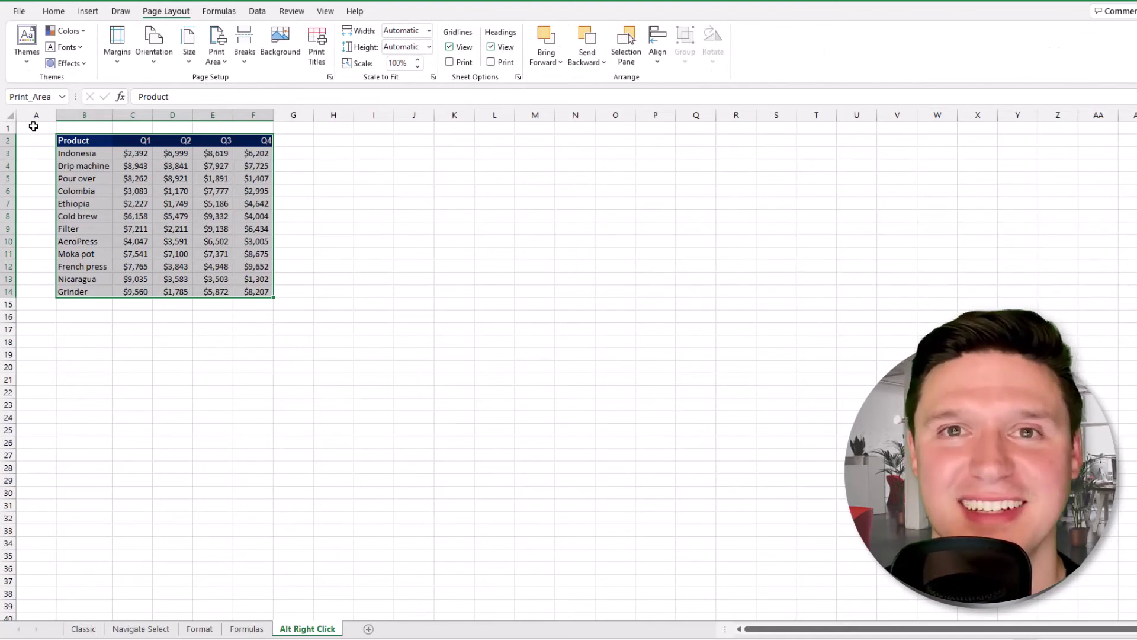
Open the Goal Seek dialog via Alt+A+W+G and cancel it.
key(alt)
key(a)
key(w)
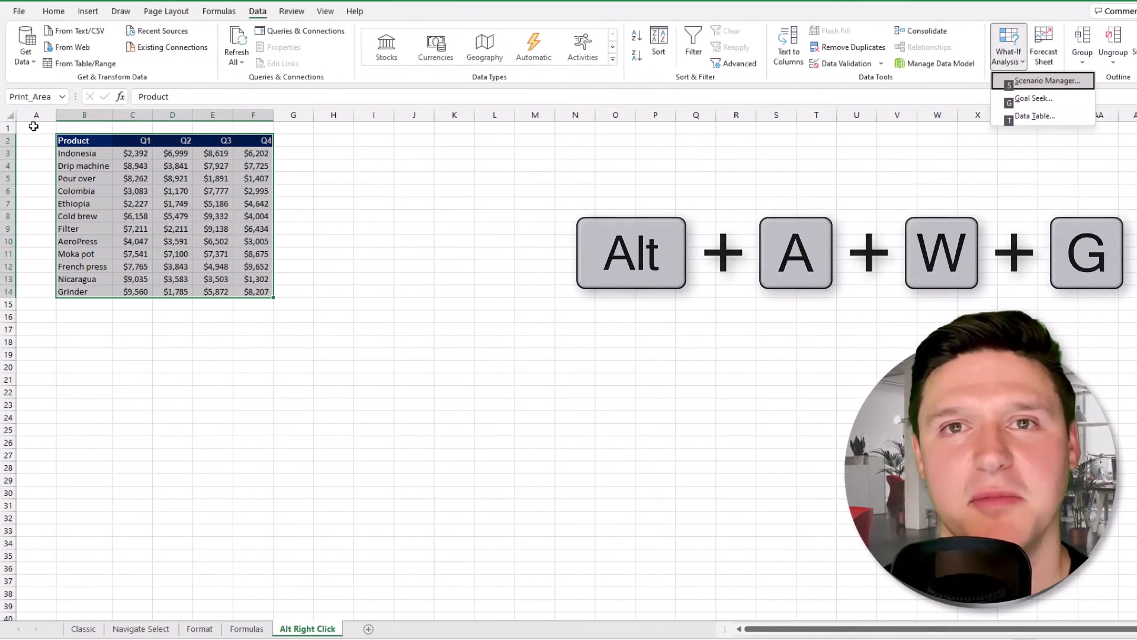
key(g)
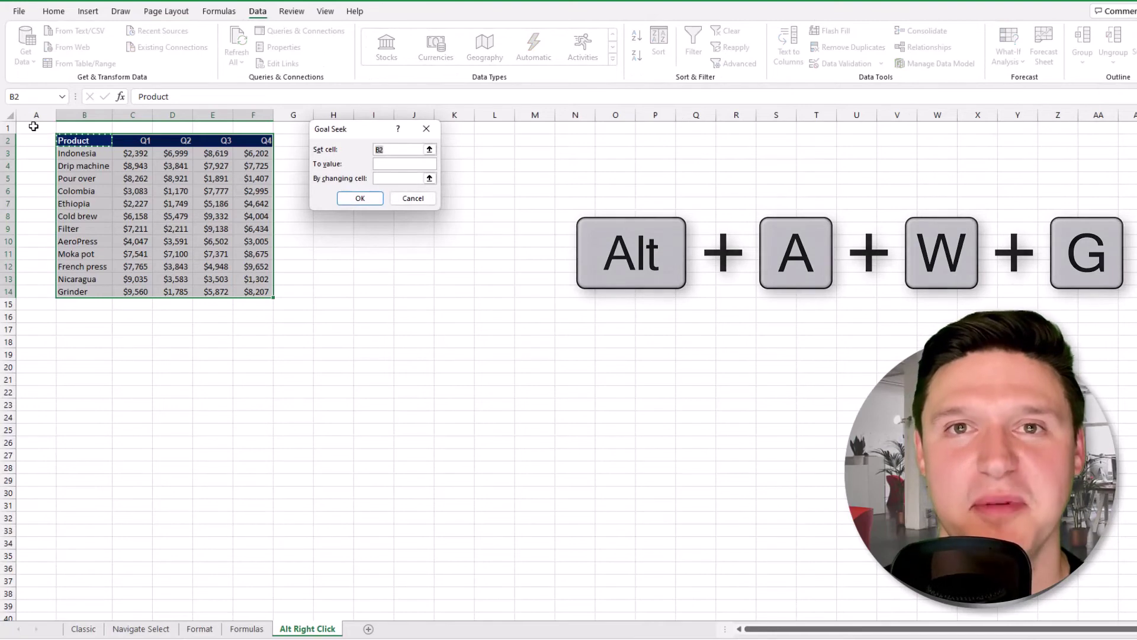
key(Escape)
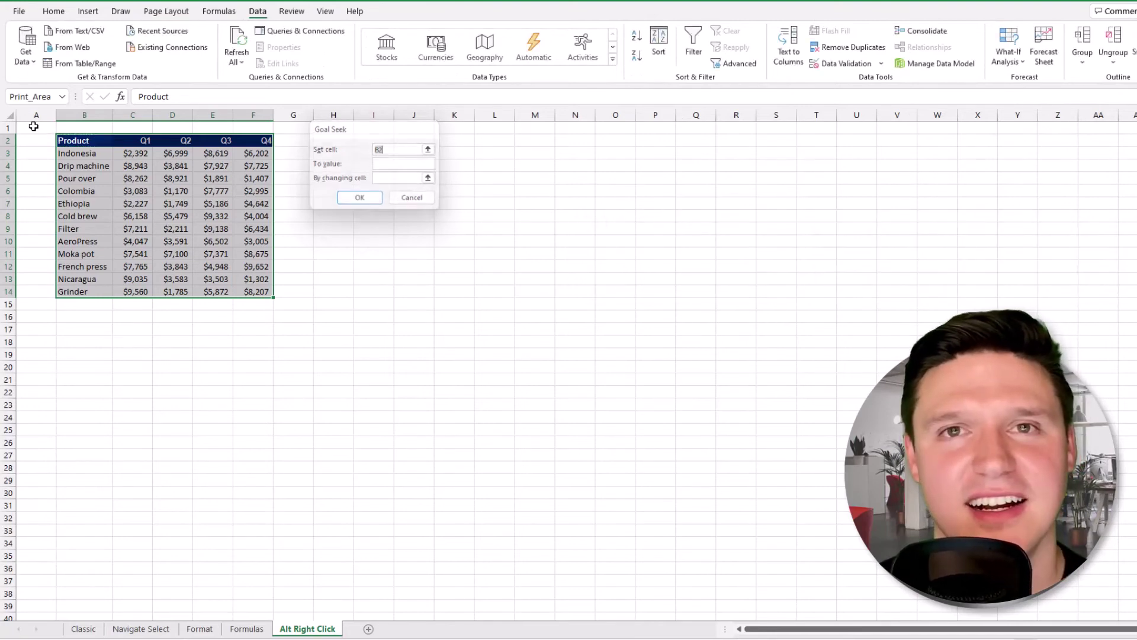
Hide the sheet gridlines with Alt+W+V+G.
key(Left)
key(alt)
key(w)
key(v)
key(g)
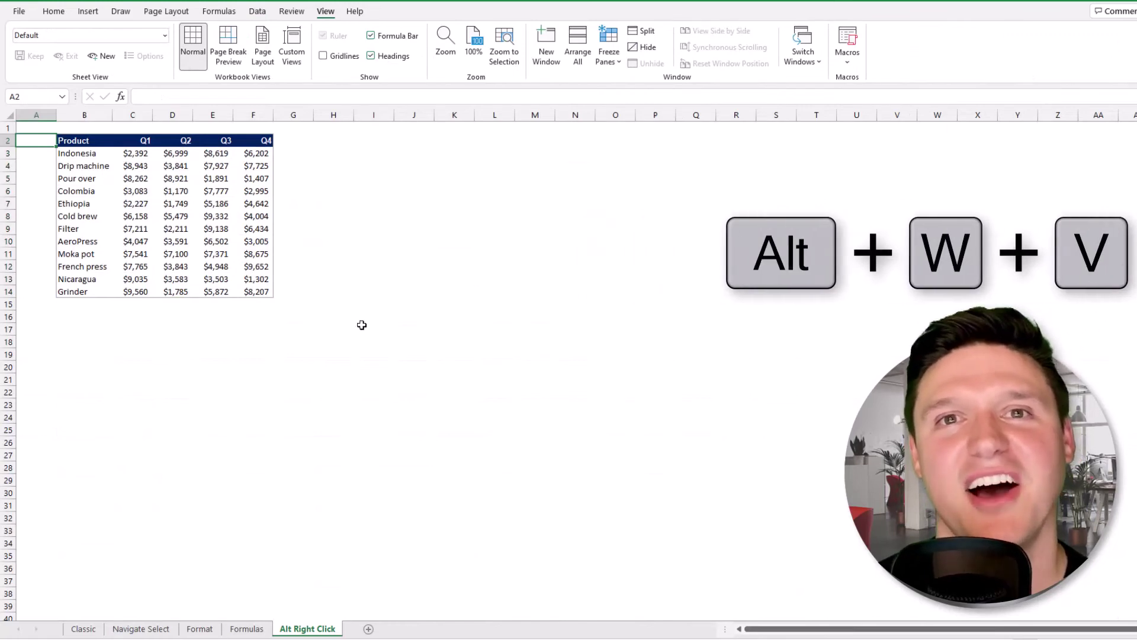
Turn the sheet gridlines back on with Alt+W+V+G.
key(alt)
key(w)
key(v)
key(g)
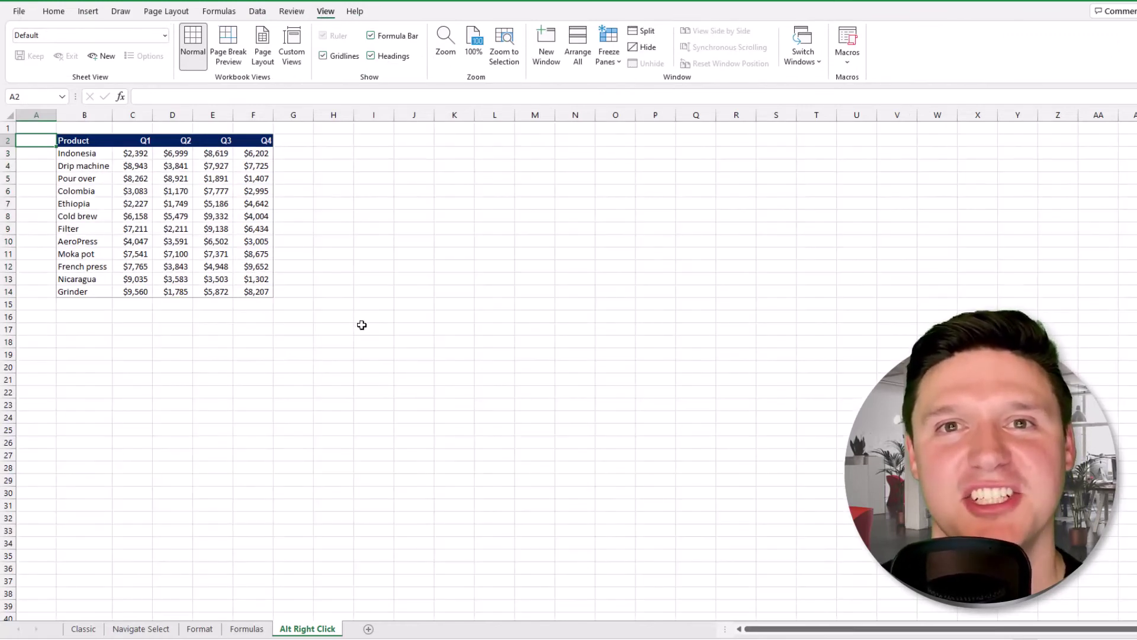
Freeze panes at C3, keeping rows above and columns to its left fixed.
key(Down)
key(Right)
key(Right)
key(alt)
text(w)
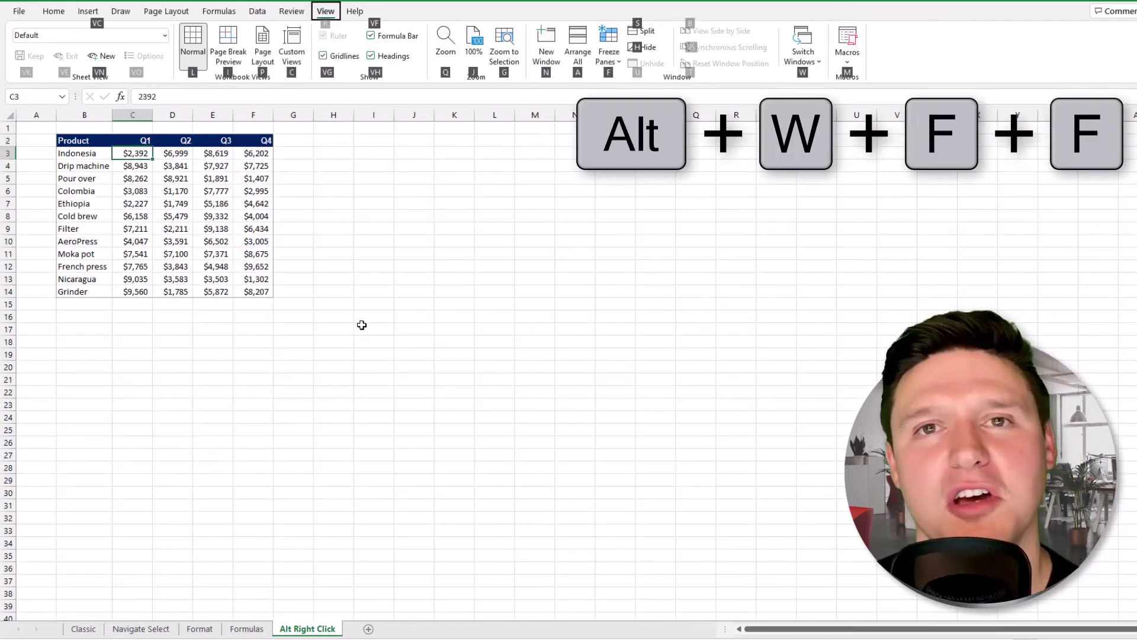
text(fff)
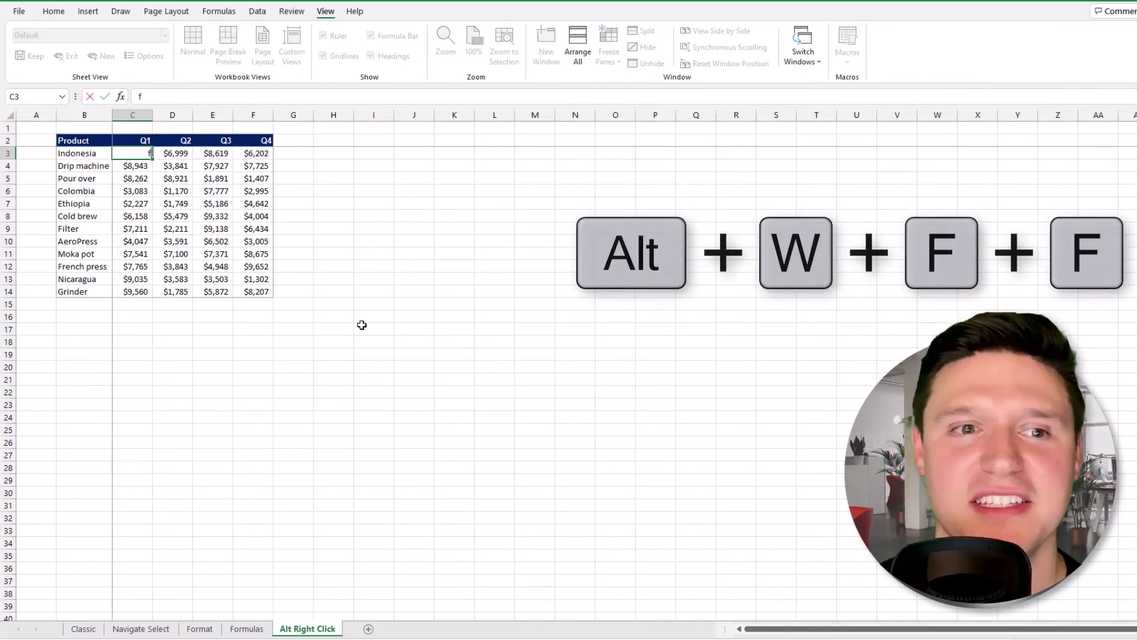
key(Escape)
scroll(362, 325, down, 7)
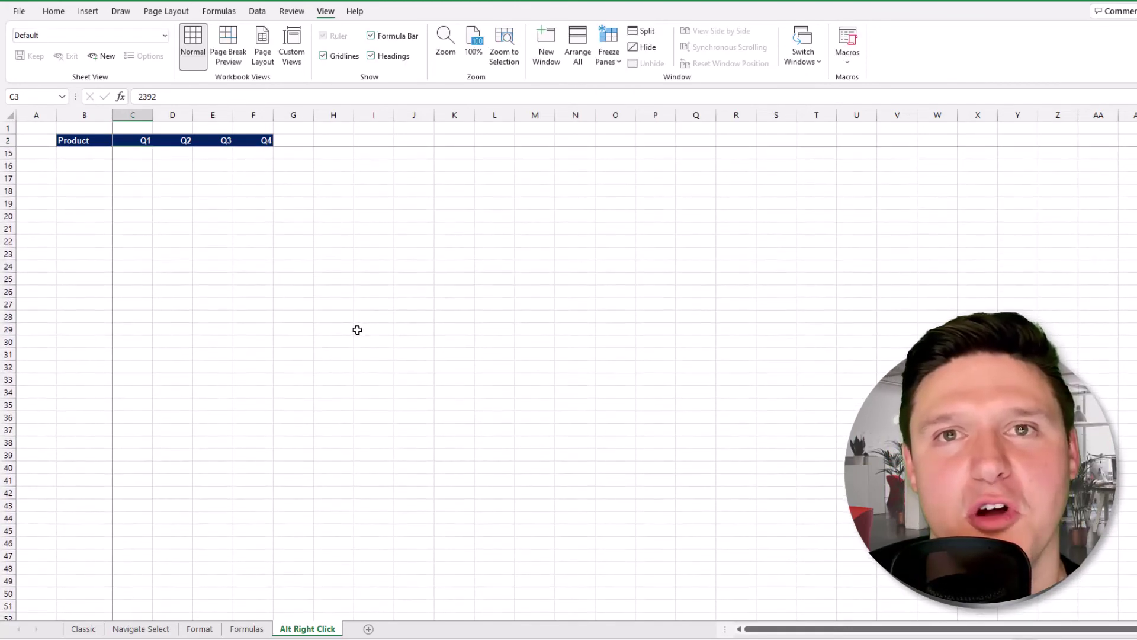
scroll(357, 330, up, 7)
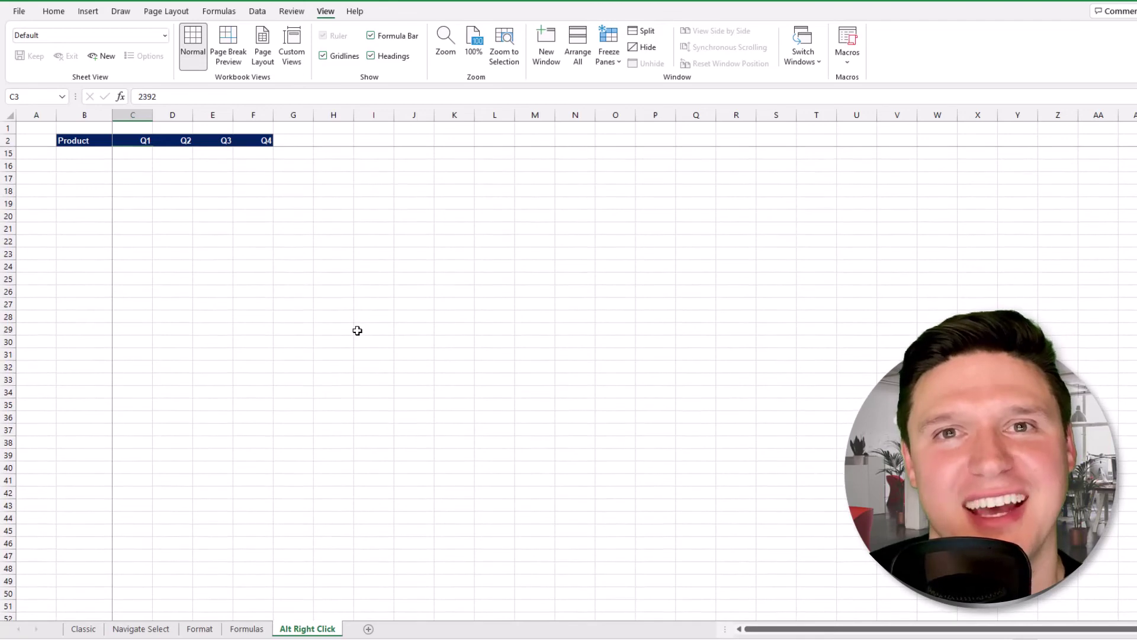
Insert a new blank worksheet, Sheet1, with Alt+H+I+S.
key(alt)
key(h)
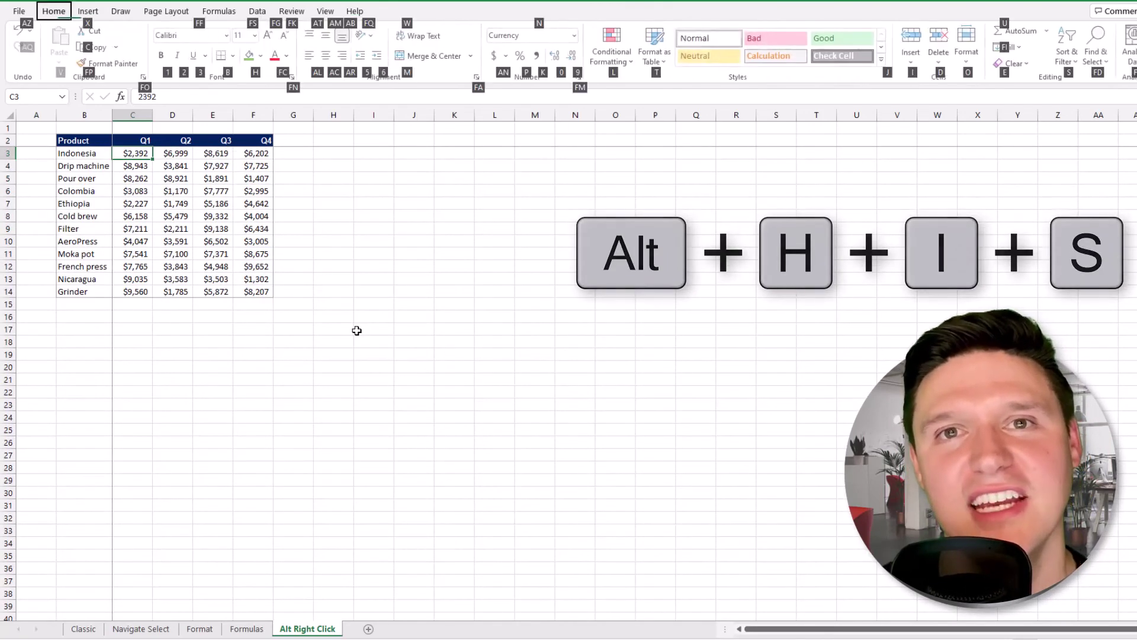
key(i)
key(s)
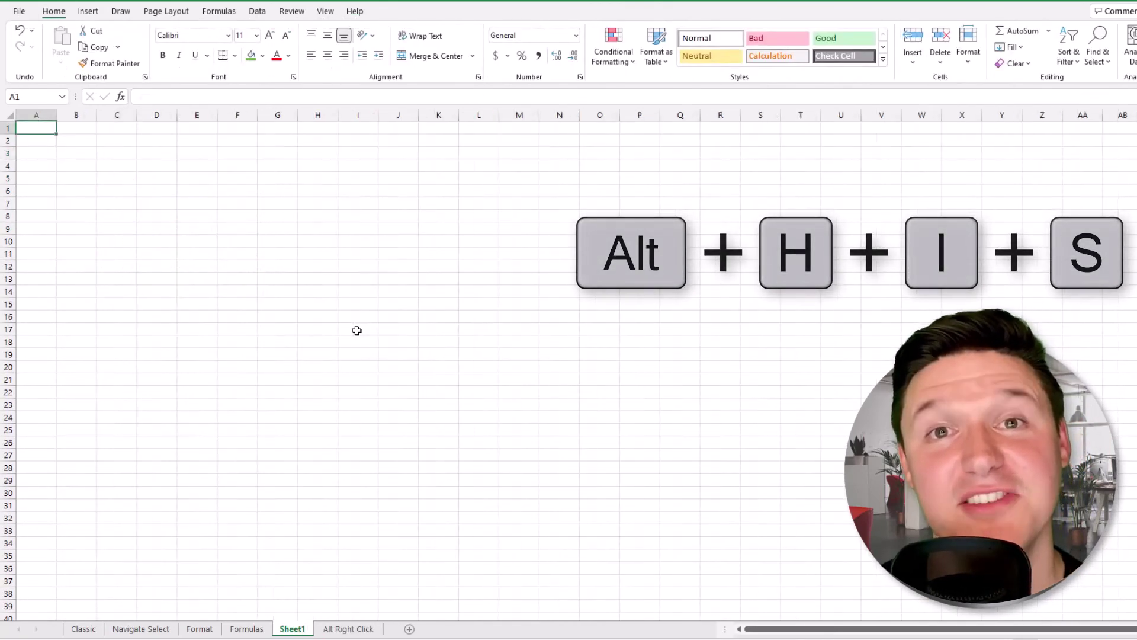
Preview the sheet tab colour choices, then return to the Alt Right Click sheet.
key(alt)
key(h)
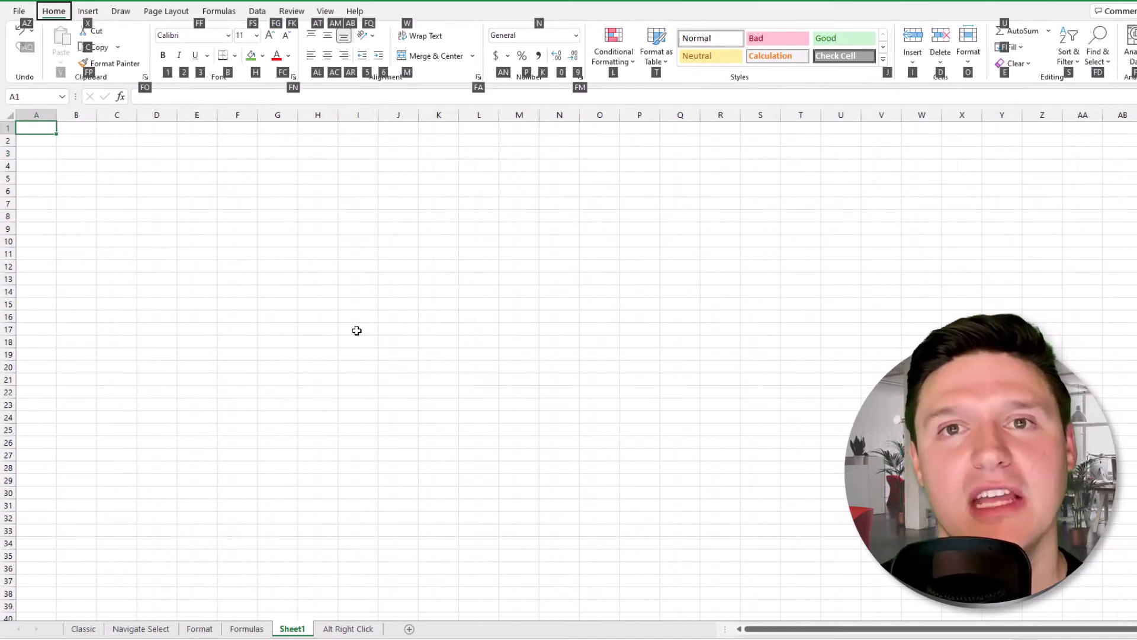
key(o)
key(t)
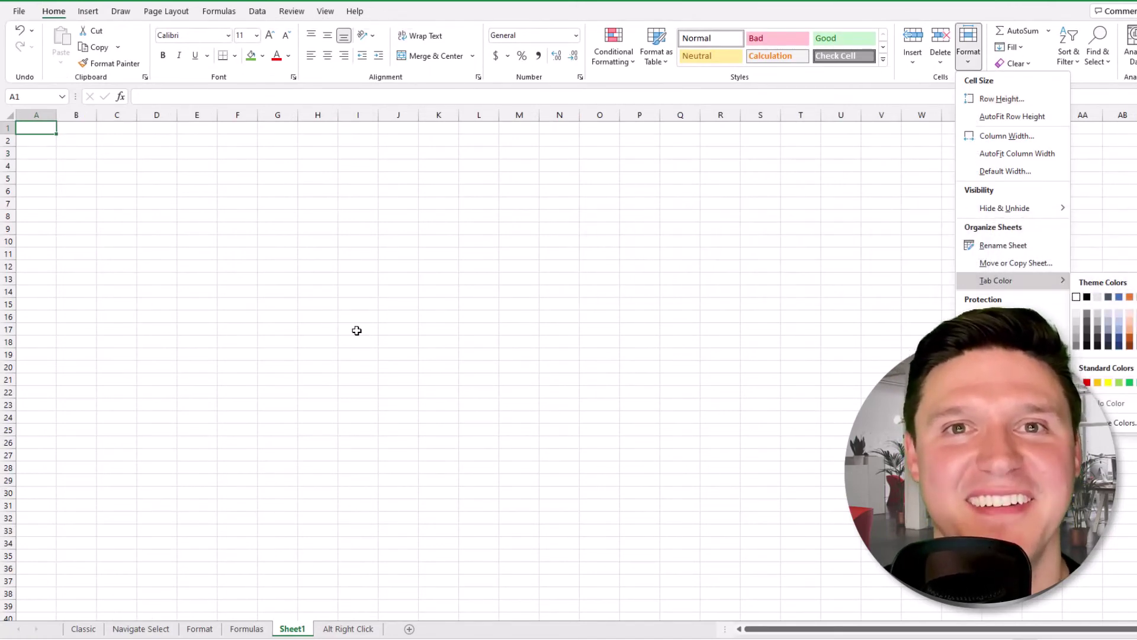
key(Escape)
key(Escape)
key(Escape)
key(ctrl+Page_Down)
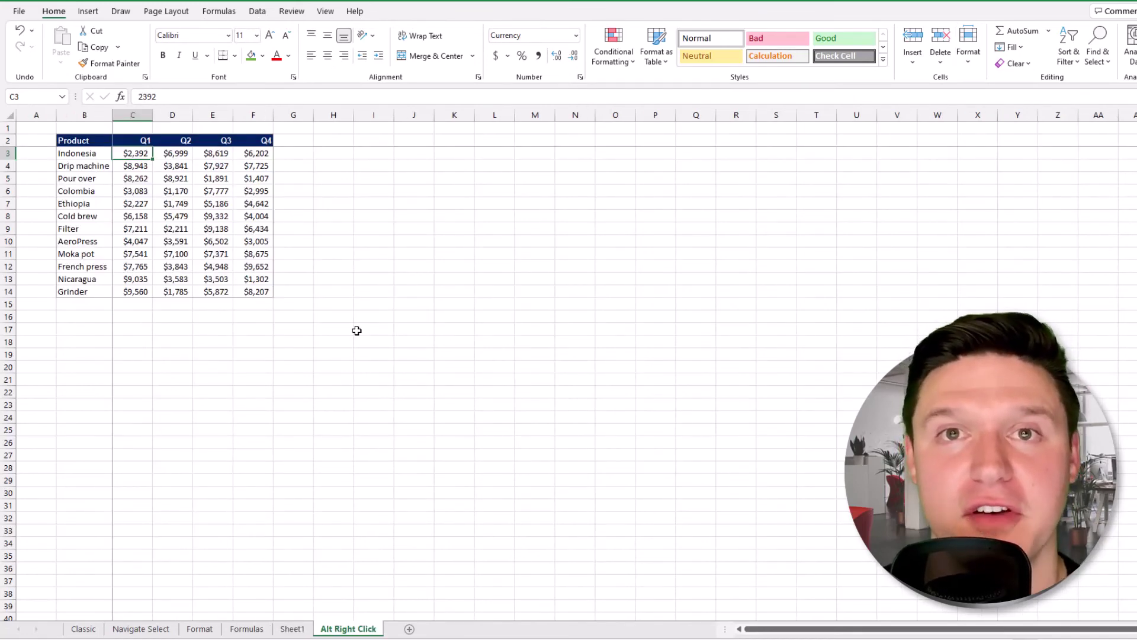
Copy C5's $8,262 and paste it back in place as values only.
key(Down)
key(Down)
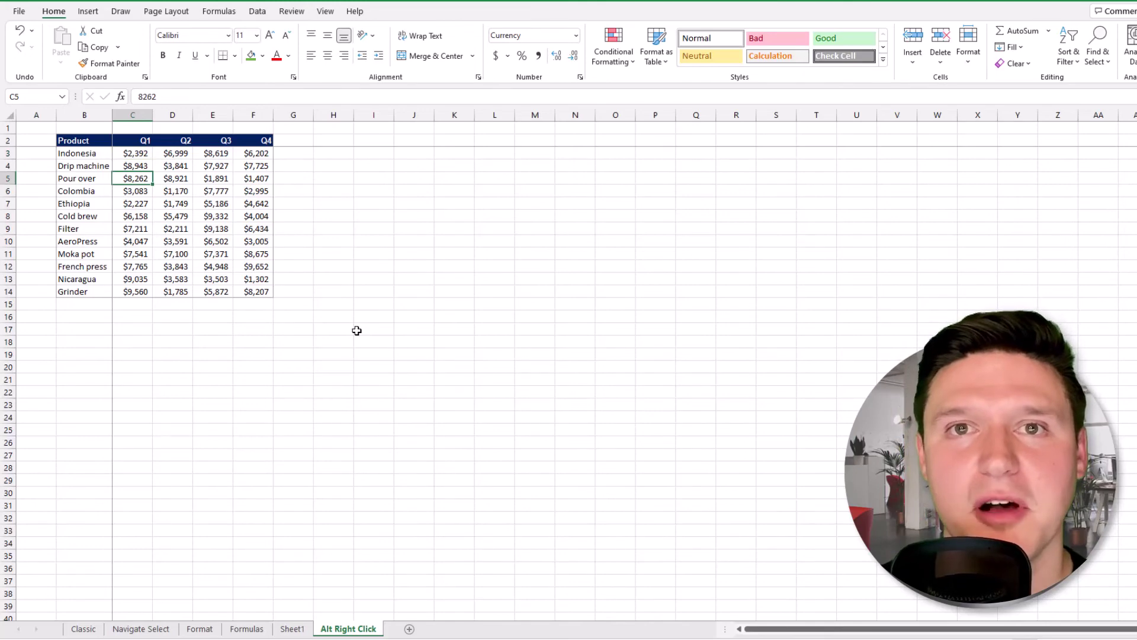
key(ctrl+c)
key(alt)
key(e)
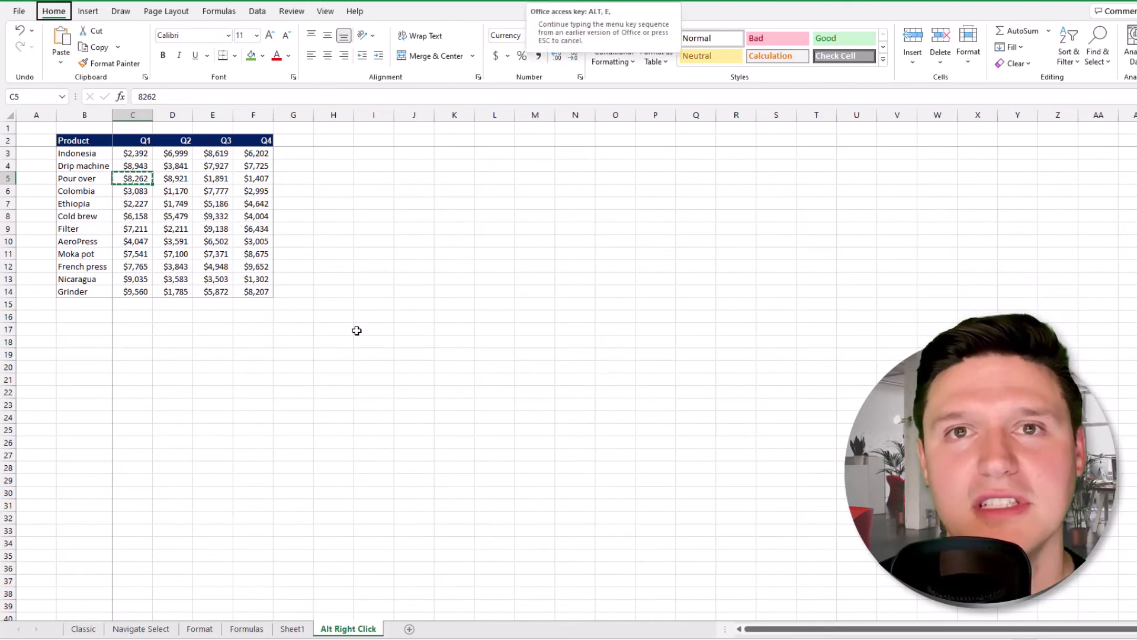
key(s)
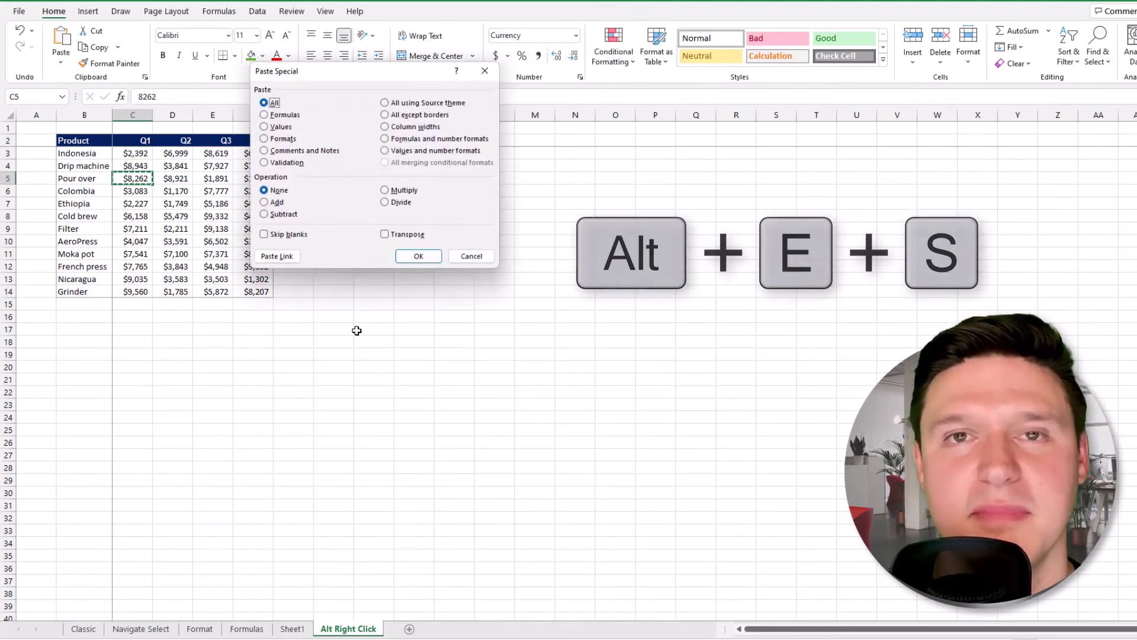
key(v)
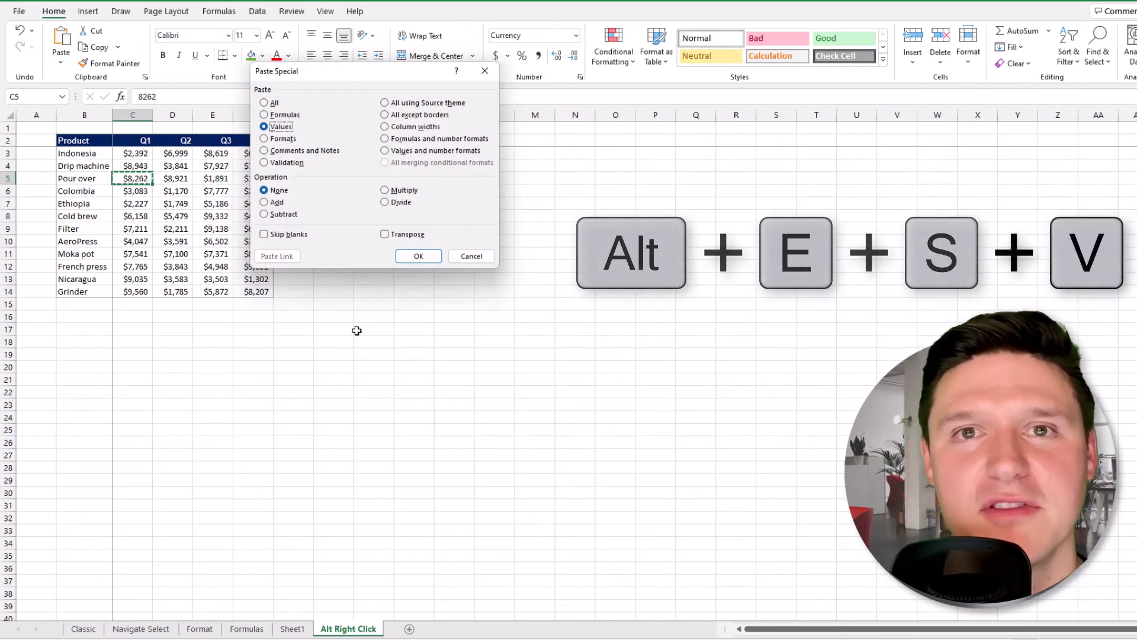
key(Return)
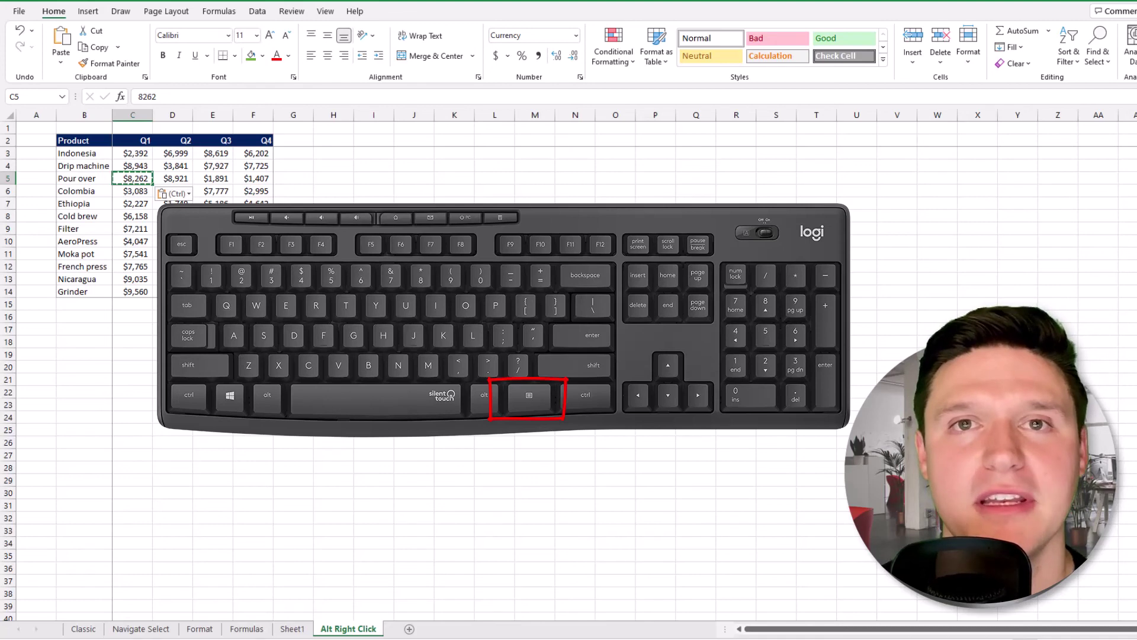
Post a new comment 'thank you' on C5 from the Menu-key shortcut menu.
key(Menu)
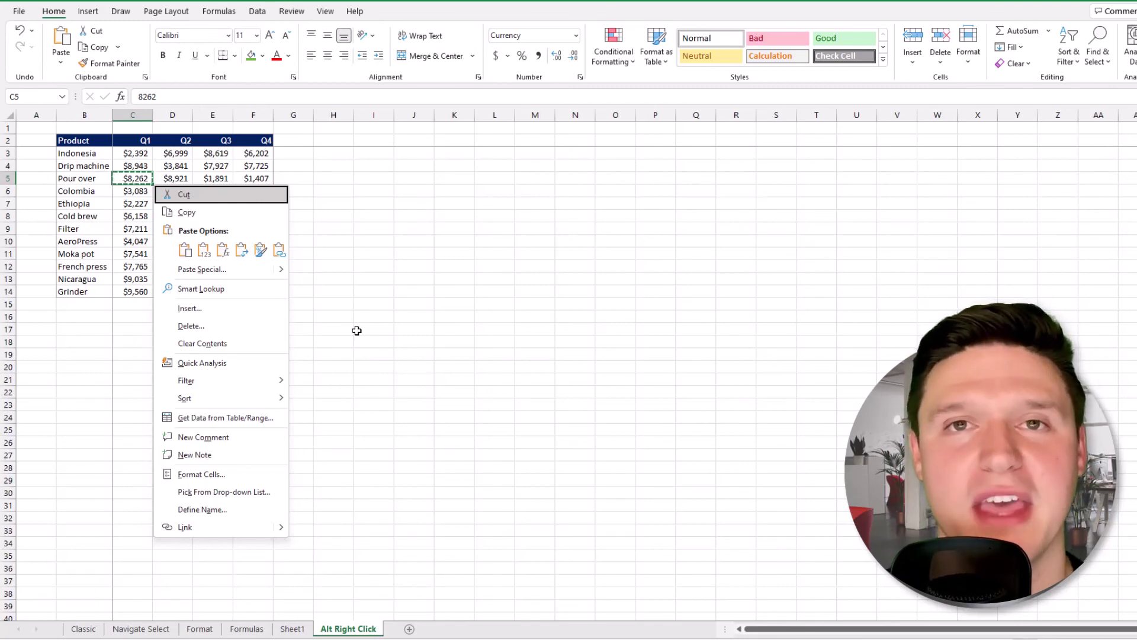
key(m)
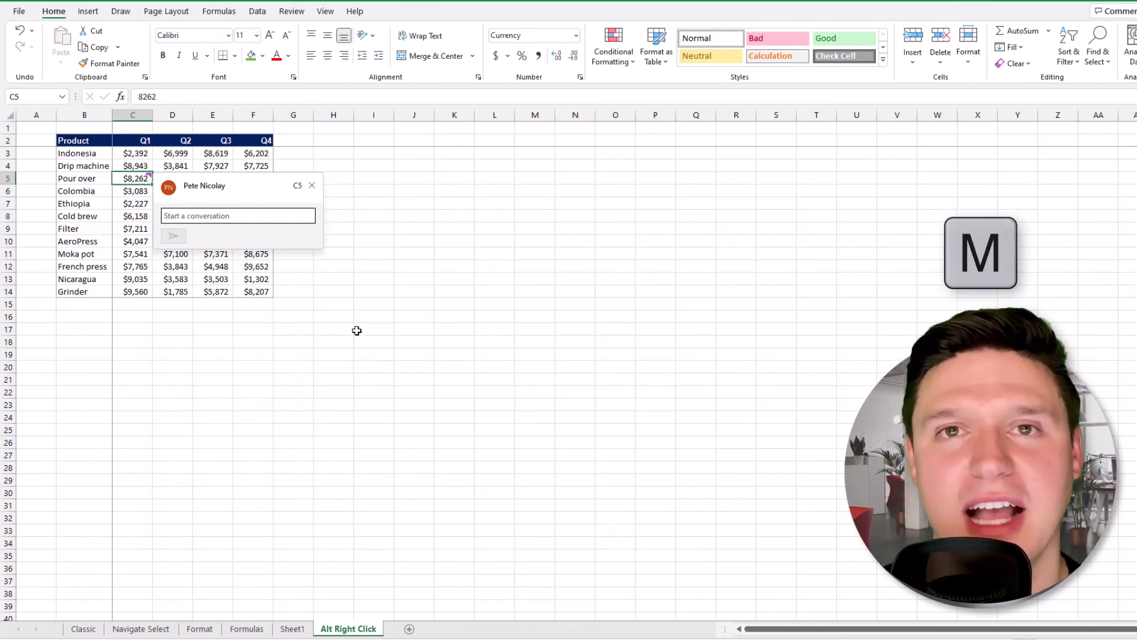
text(thank you)
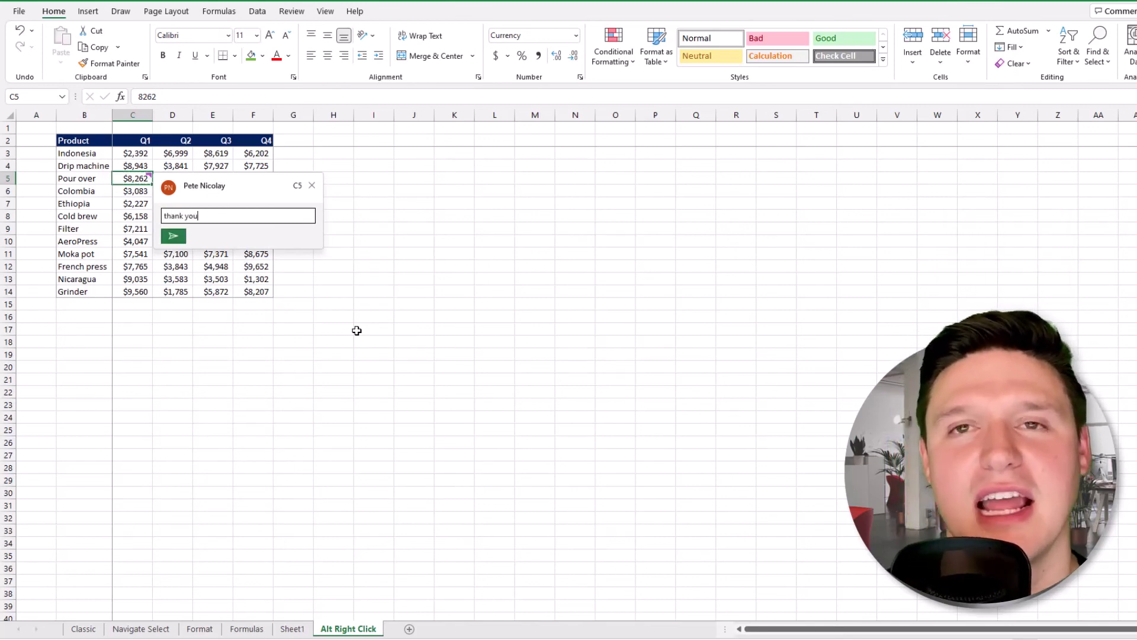
key(ctrl+Return)
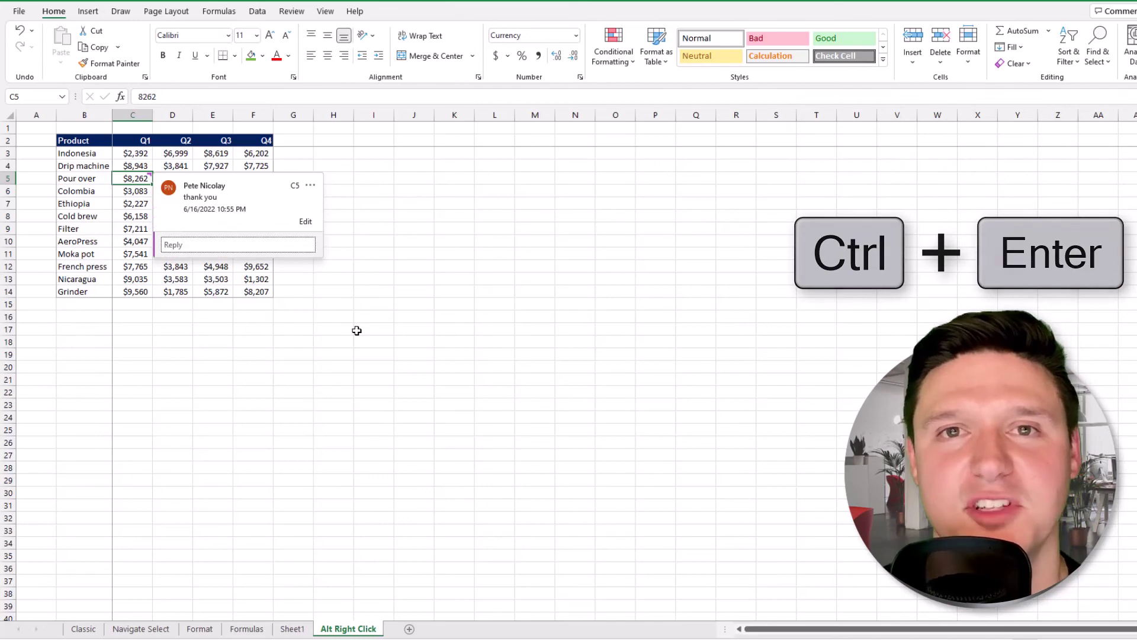